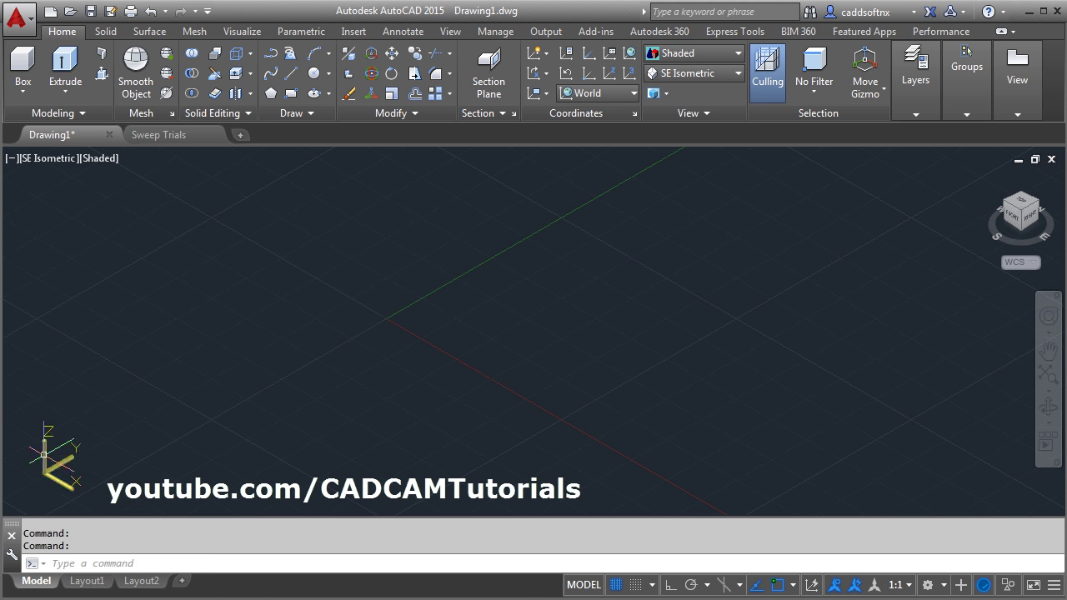
# Step: Switch the UCS to Right and draw a vertical then a horizontal line with Ortho on
pyautogui.click(607, 93)
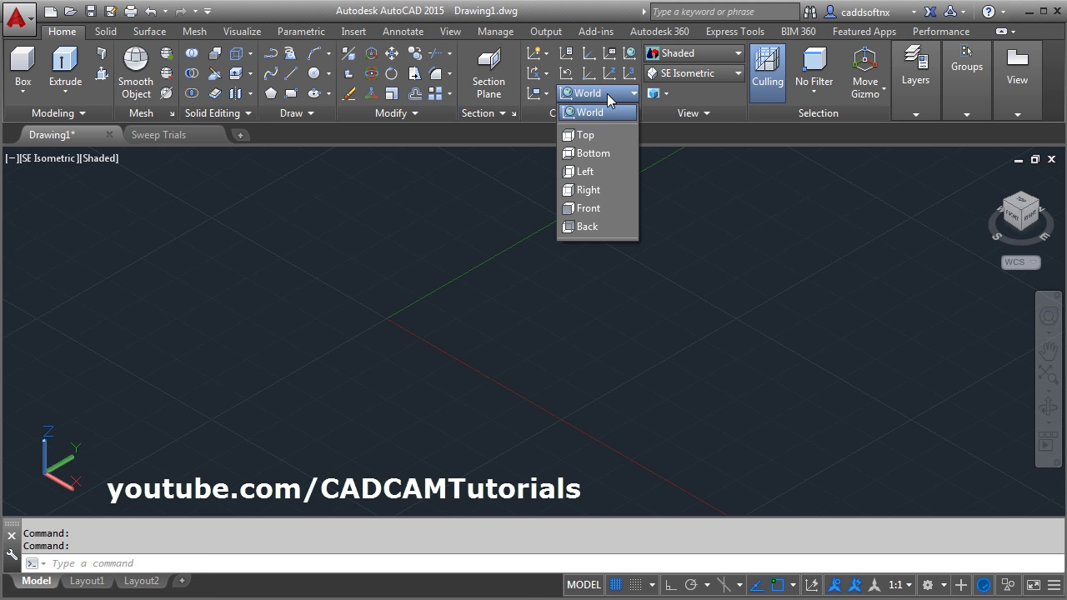
pyautogui.click(587, 192)
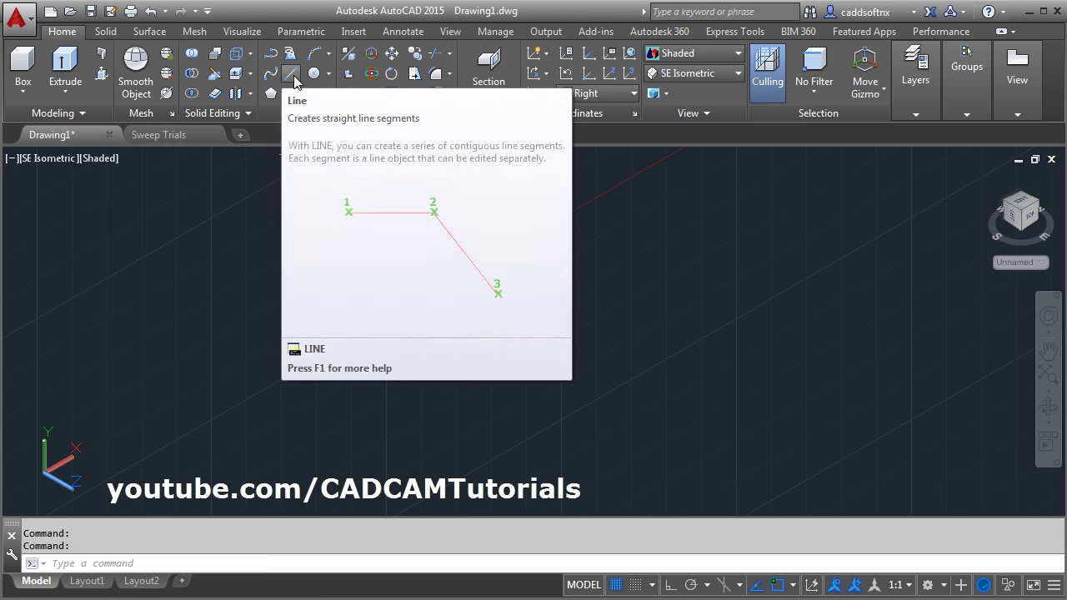
pyautogui.click(294, 77)
pyautogui.click(305, 425)
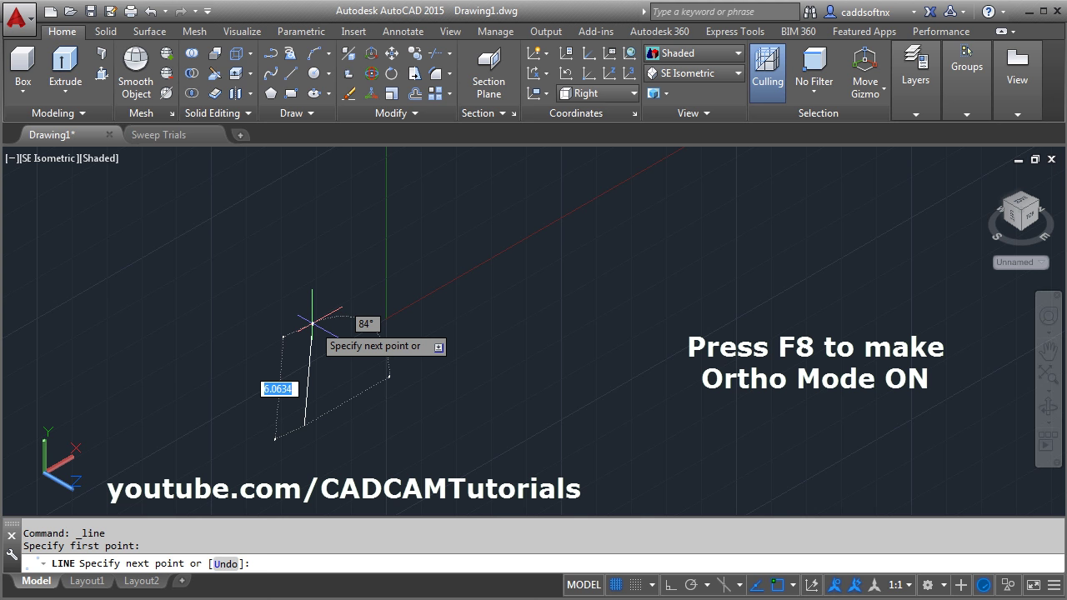
pyautogui.press('F8')
pyautogui.click(305, 239)
pyautogui.moveTo(465, 209); pyautogui.dragTo(396, 353, button='middle')
pyautogui.click(533, 215)
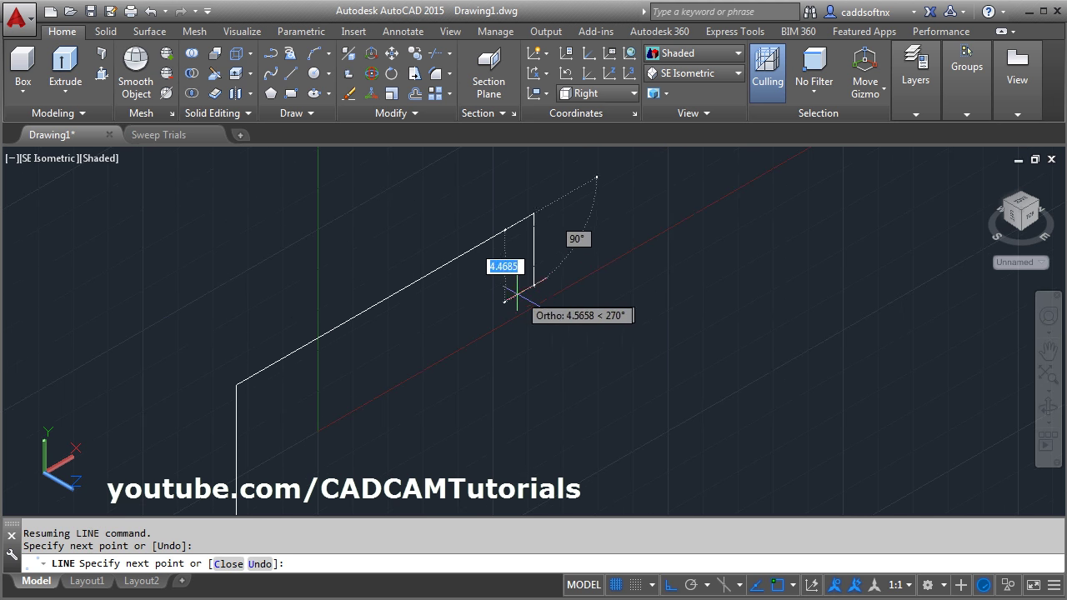
pyautogui.press('Escape')
pyautogui.moveTo(493, 351); pyautogui.dragTo(536, 287, button='middle')
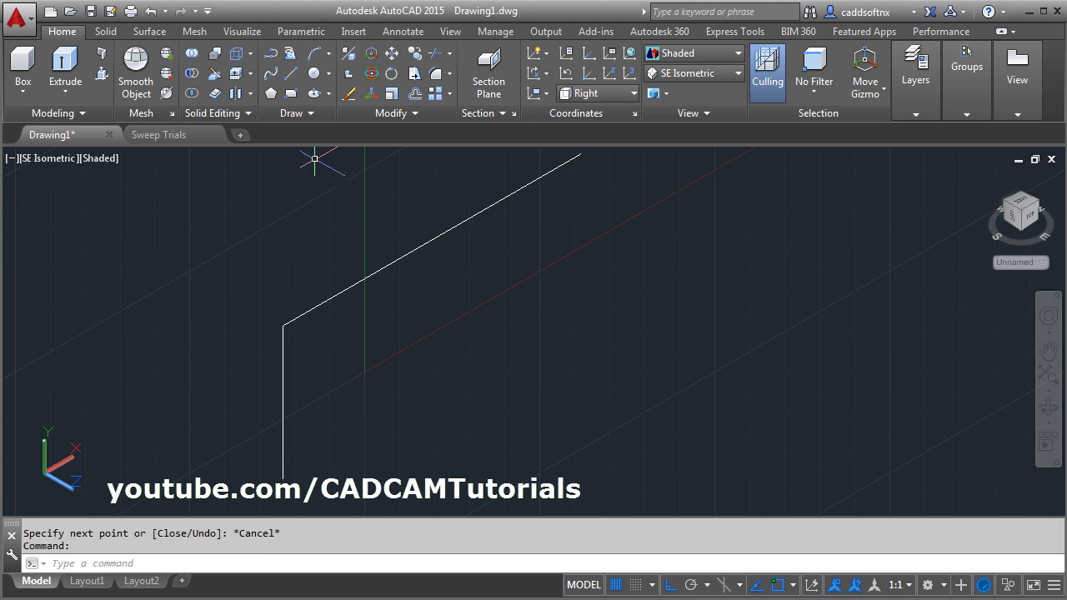
# Step: Fillet the corner between the two path lines with a radius 7 arc
pyautogui.click(437, 75)
pyautogui.click(332, 565)
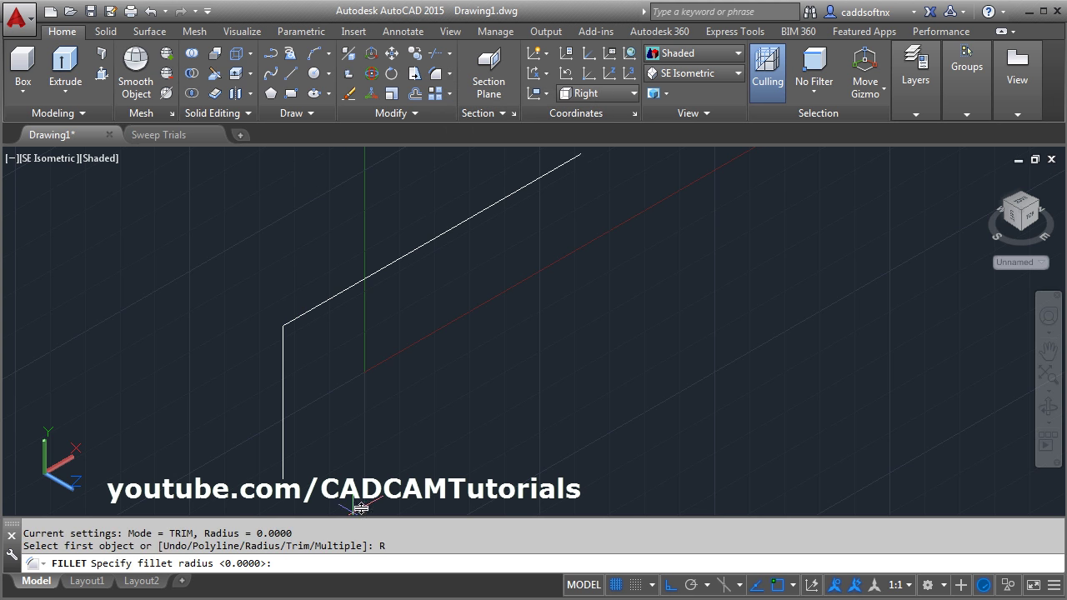
pyautogui.click(352, 359)
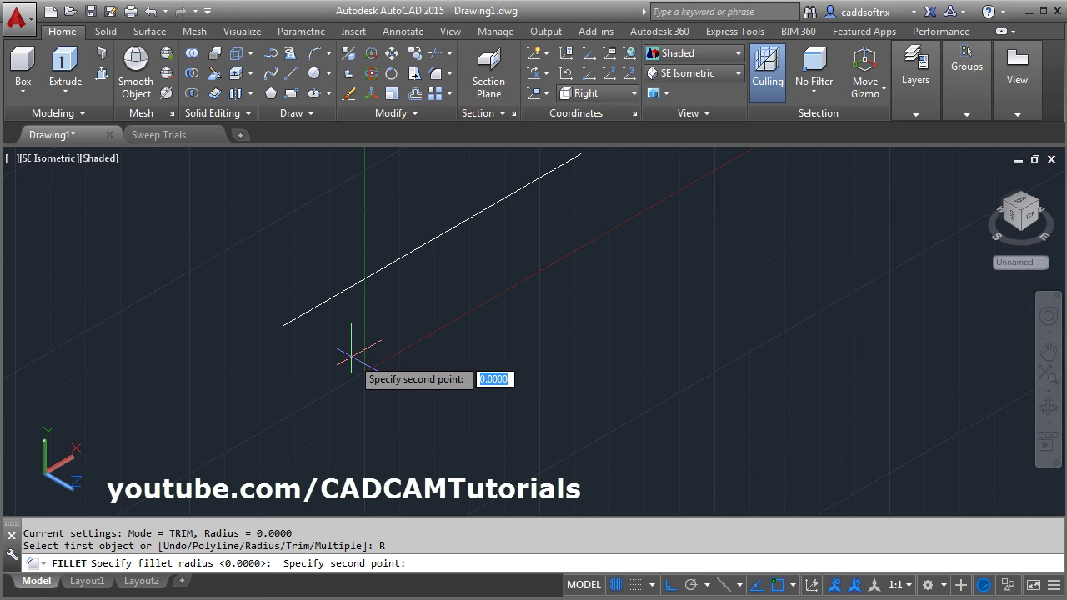
pyautogui.click(448, 406)
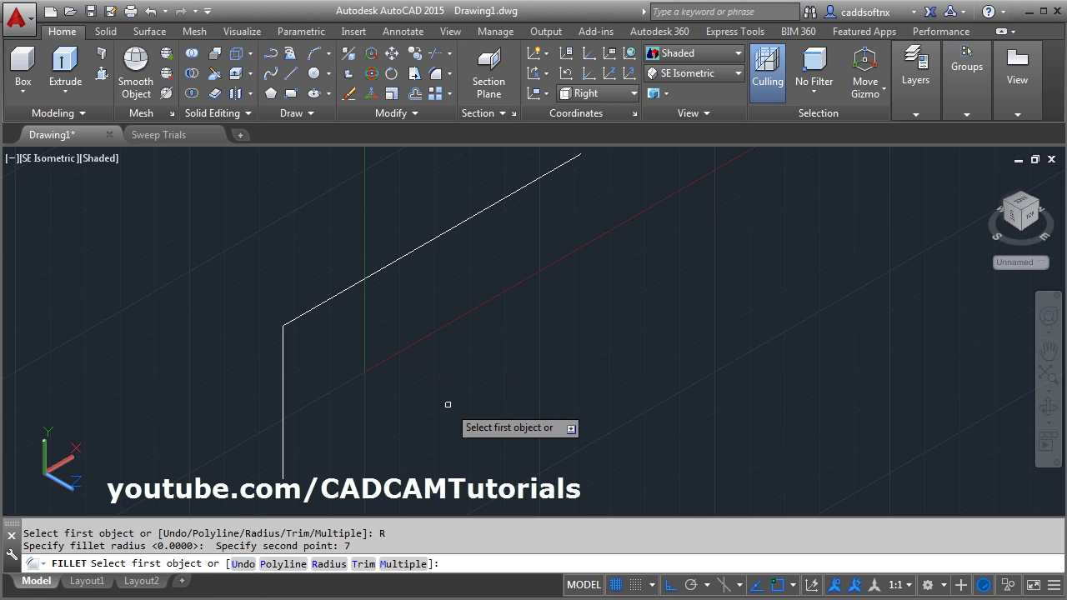
pyautogui.click(283, 414)
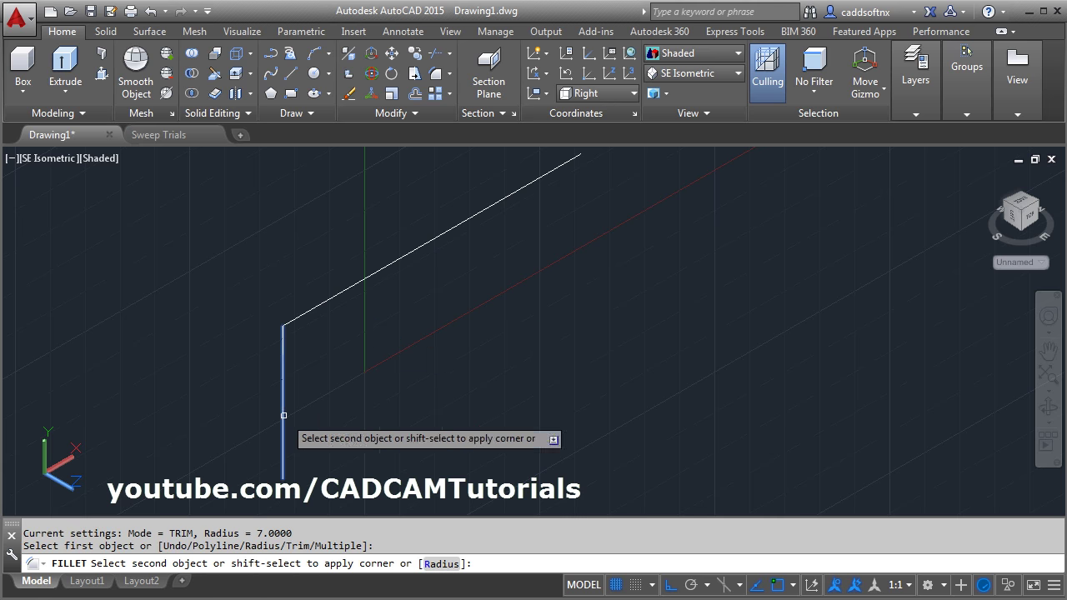
pyautogui.click(396, 263)
pyautogui.click(283, 458)
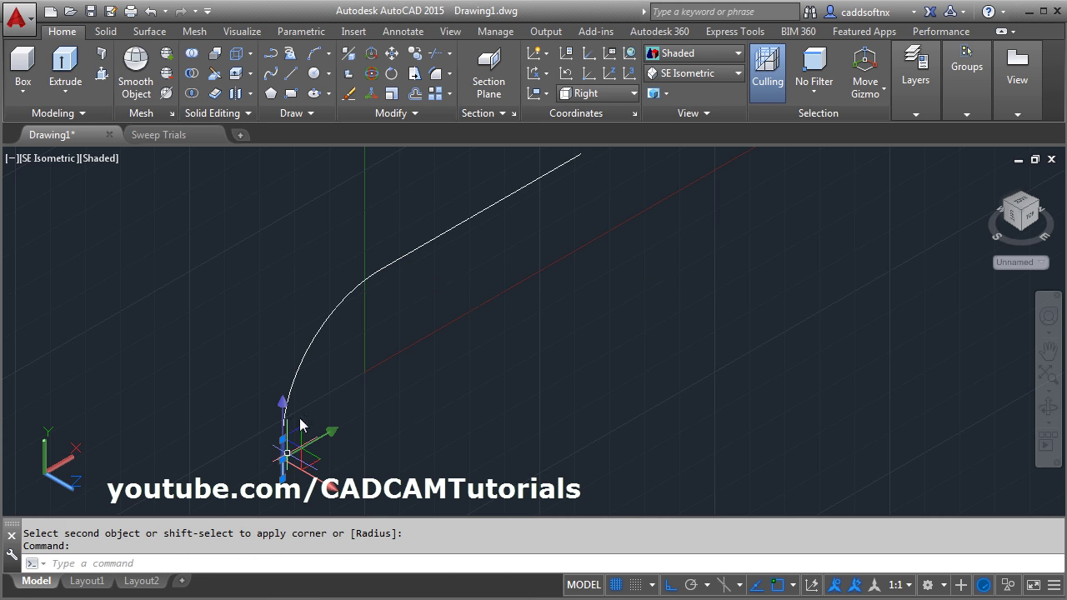
pyautogui.click(316, 361)
pyautogui.press('Escape')
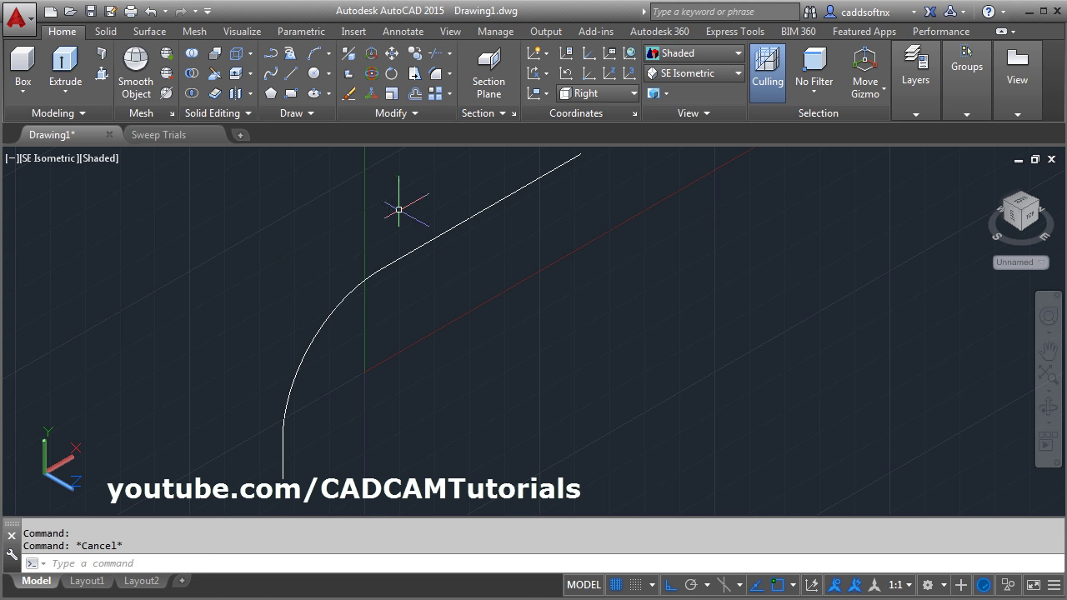
# Step: Join the two lines and the fillet arc into a single polyline
pyautogui.click(404, 113)
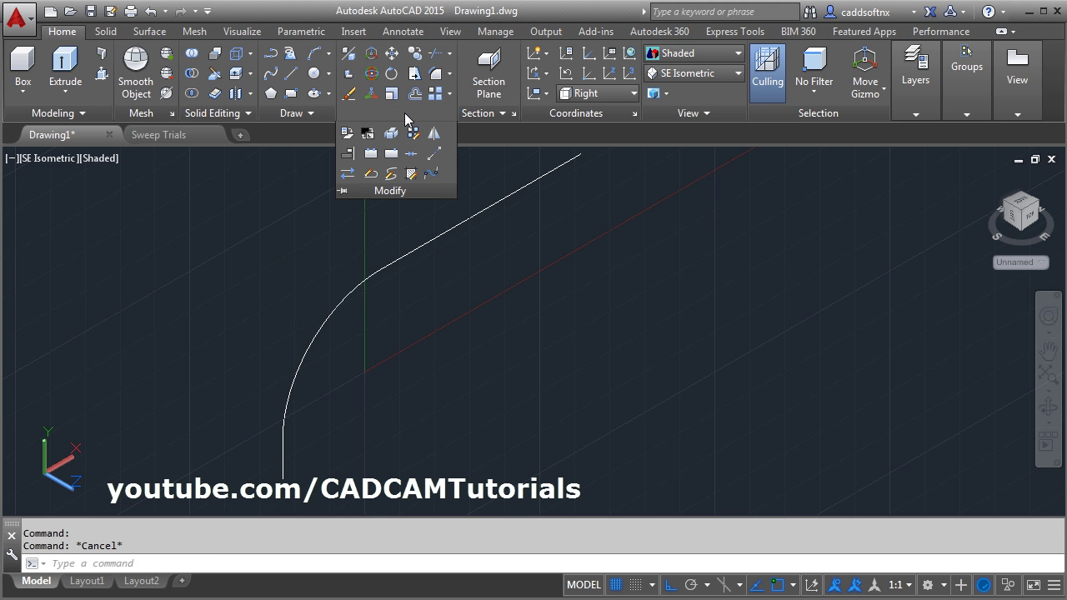
pyautogui.click(412, 156)
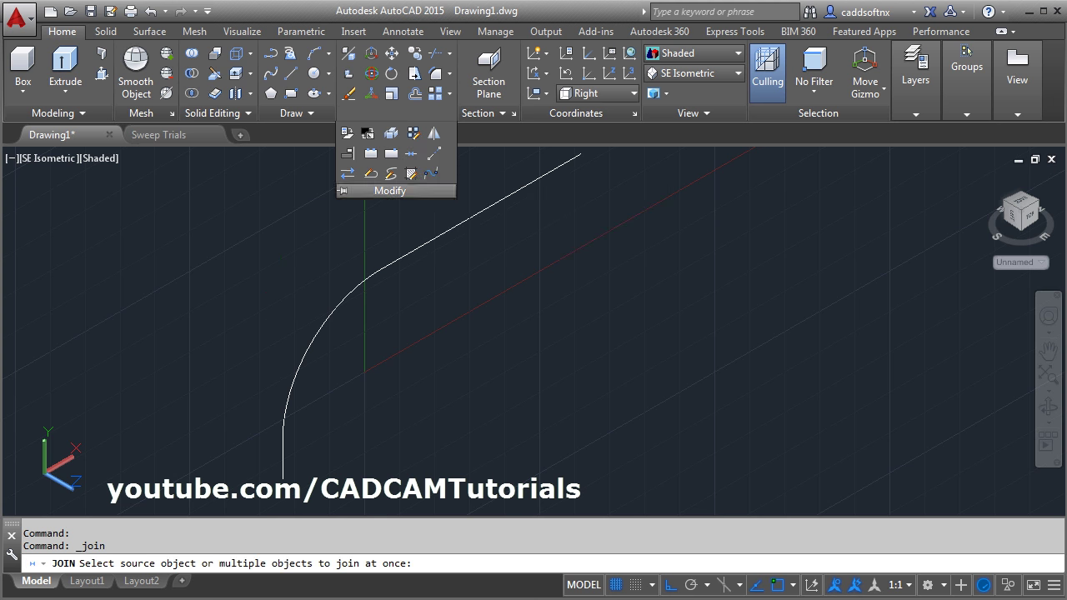
pyautogui.click(412, 239)
pyautogui.click(258, 453)
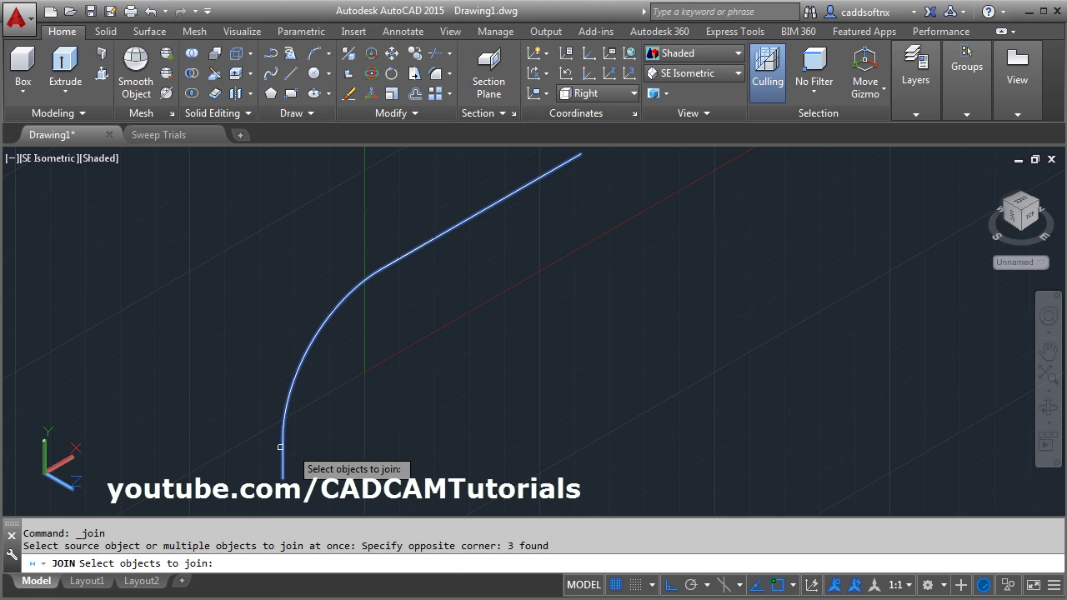
pyautogui.press('Return')
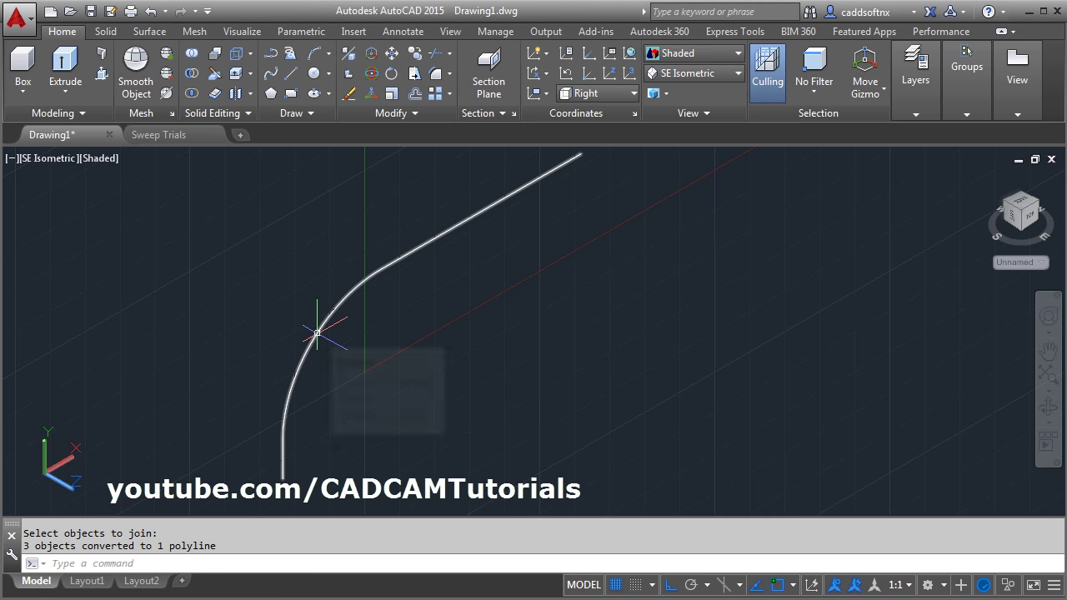
pyautogui.scroll(-2, 364, 317)
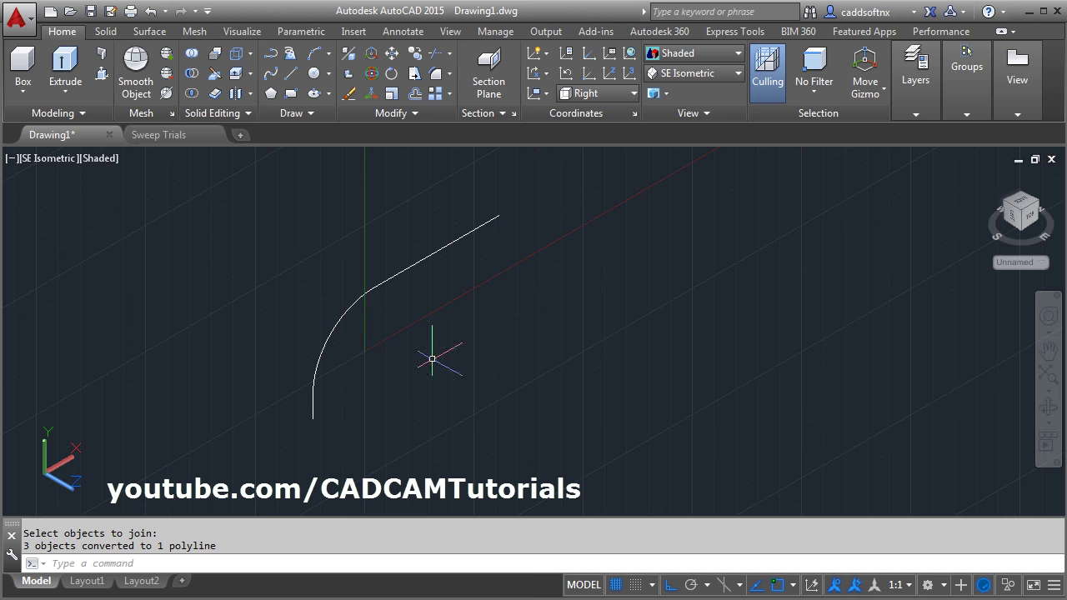
# Step: Set the UCS to Top and draw a small circle centred on the path's lower endpoint
pyautogui.moveTo(431, 360); pyautogui.dragTo(409, 316, button='middle')
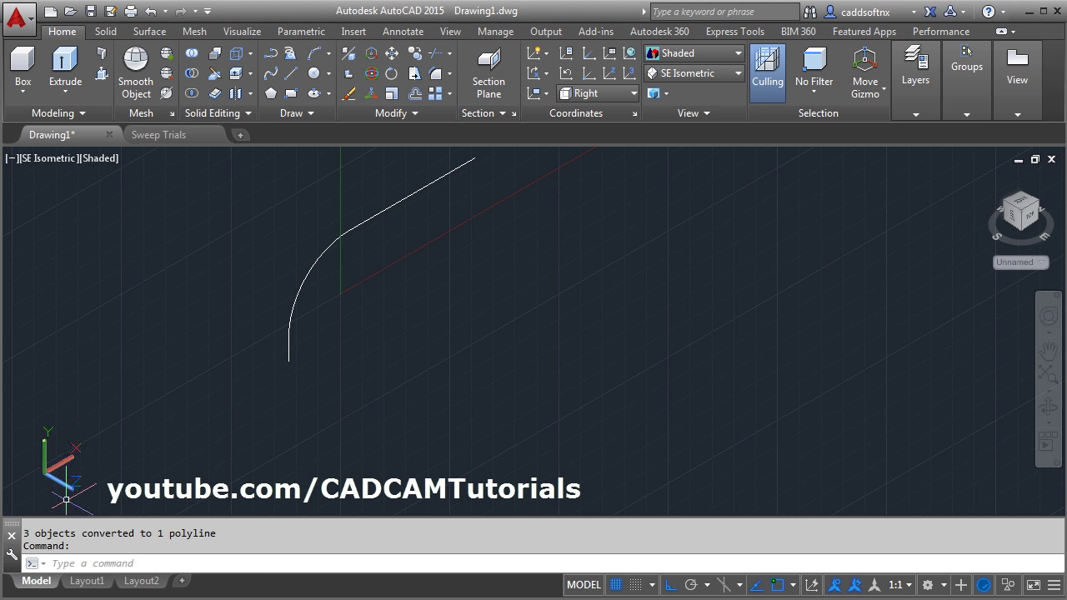
pyautogui.click(597, 94)
pyautogui.click(593, 137)
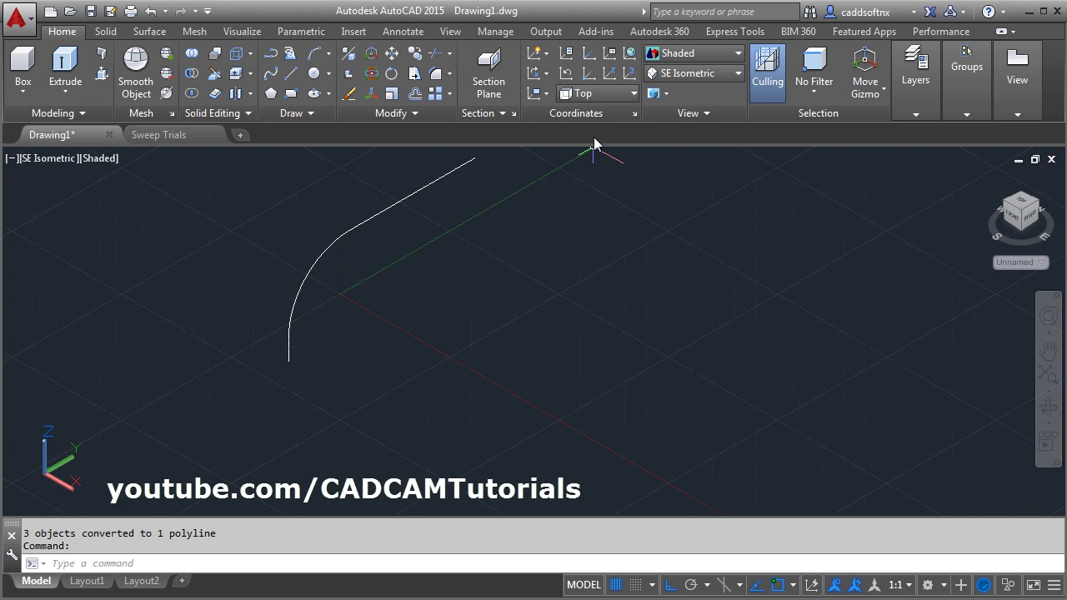
pyautogui.click(315, 74)
pyautogui.click(273, 356)
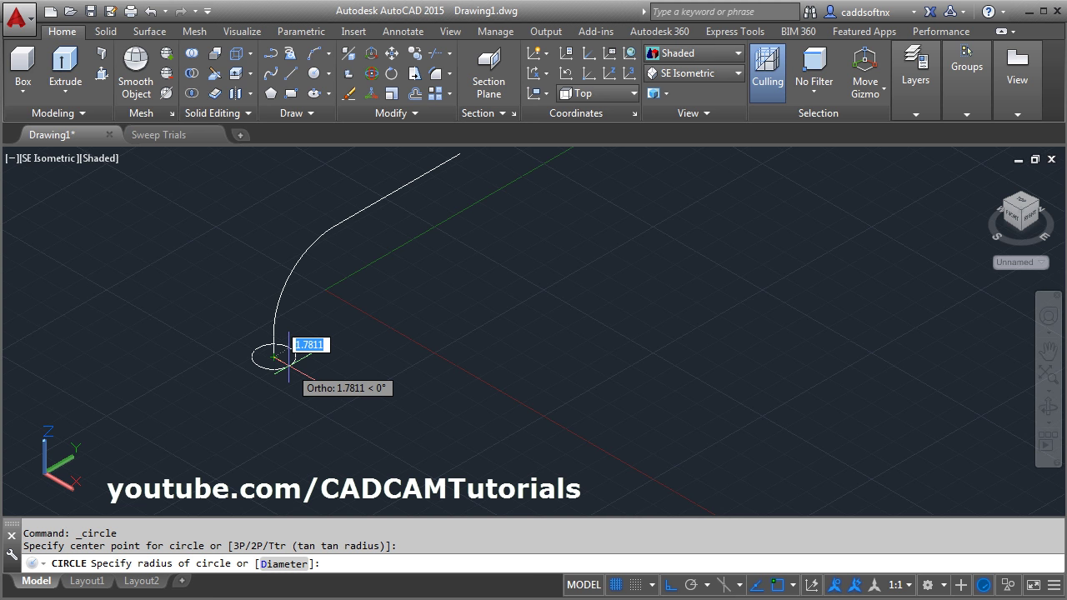
pyautogui.press('Return')
pyautogui.scroll(-2, 392, 374)
pyautogui.moveTo(393, 374); pyautogui.dragTo(445, 349, button='middle')
pyautogui.press('Escape')
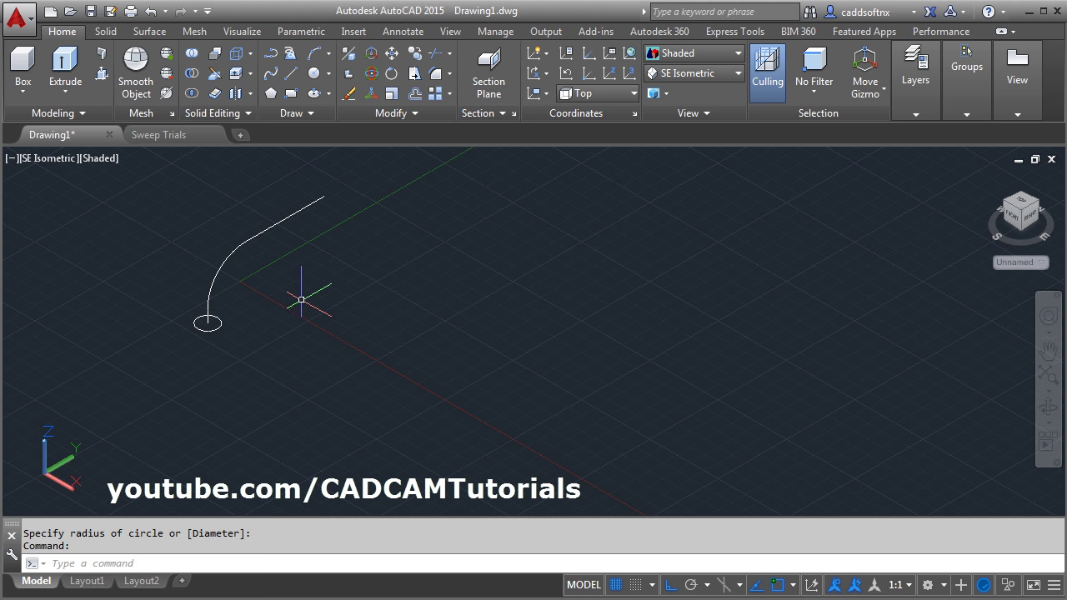
pyautogui.write('CO')
pyautogui.press('Return')
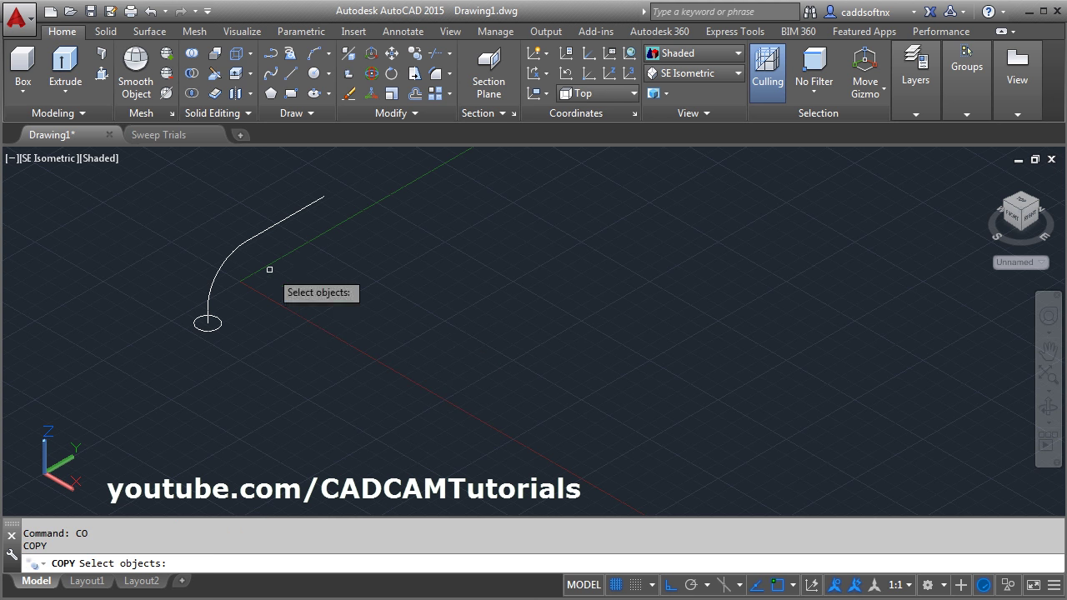
# Step: Copy the path and circle five times in a row beside the original
pyautogui.click(269, 269)
pyautogui.click(238, 226)
pyautogui.press('Return')
pyautogui.click(273, 330)
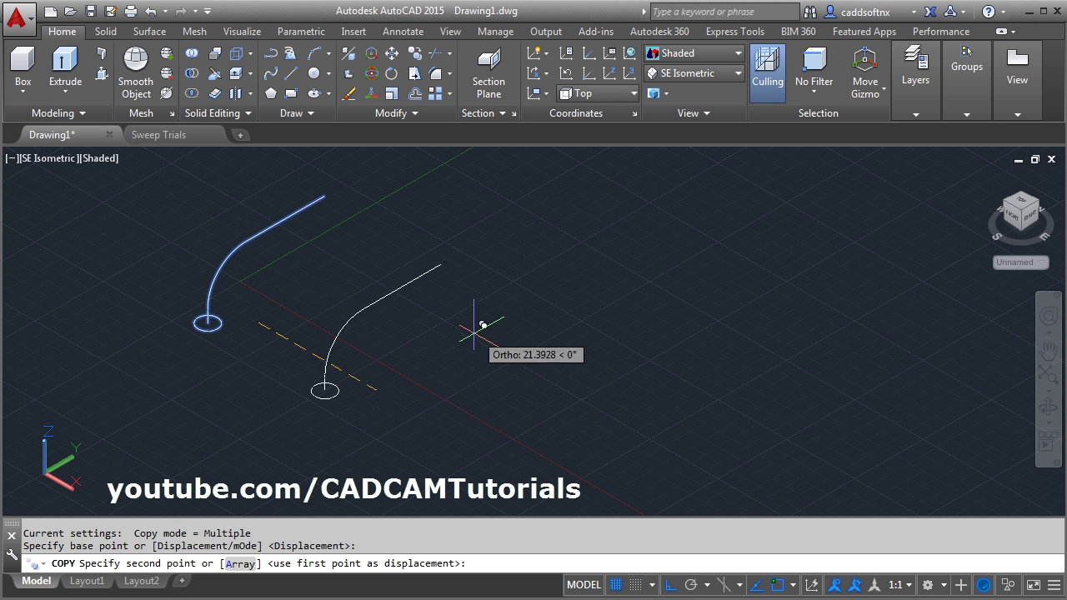
pyautogui.press('F8')
pyautogui.click(427, 334)
pyautogui.click(625, 338)
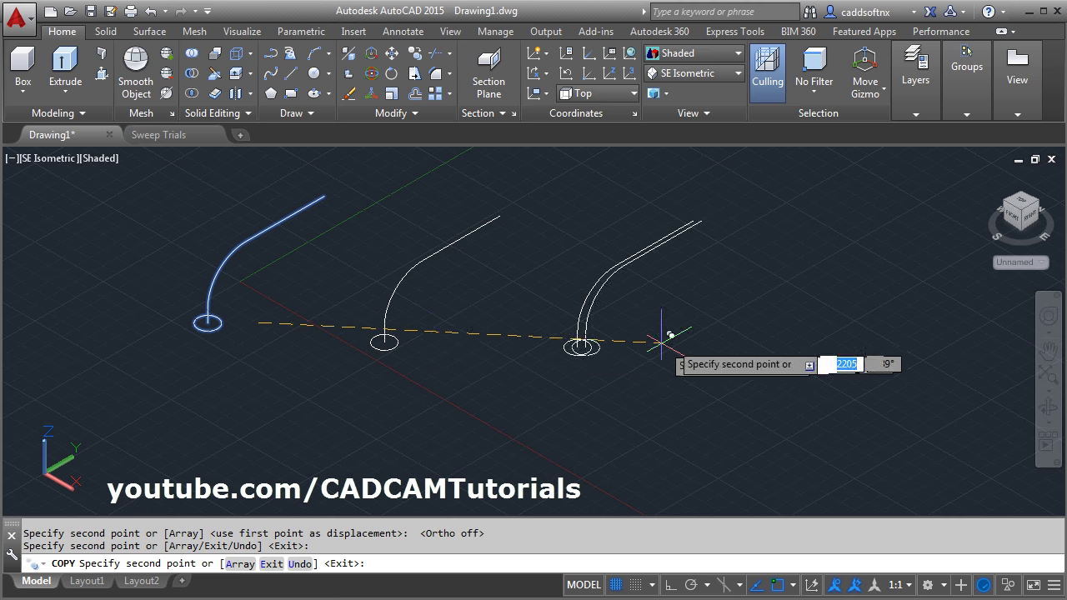
pyautogui.click(777, 345)
pyautogui.click(962, 350)
pyautogui.moveTo(962, 350); pyautogui.dragTo(542, 350, button='middle')
pyautogui.click(781, 345)
pyautogui.press('Escape')
pyautogui.middleClick(444, 402)
pyautogui.middleClick(443, 403)
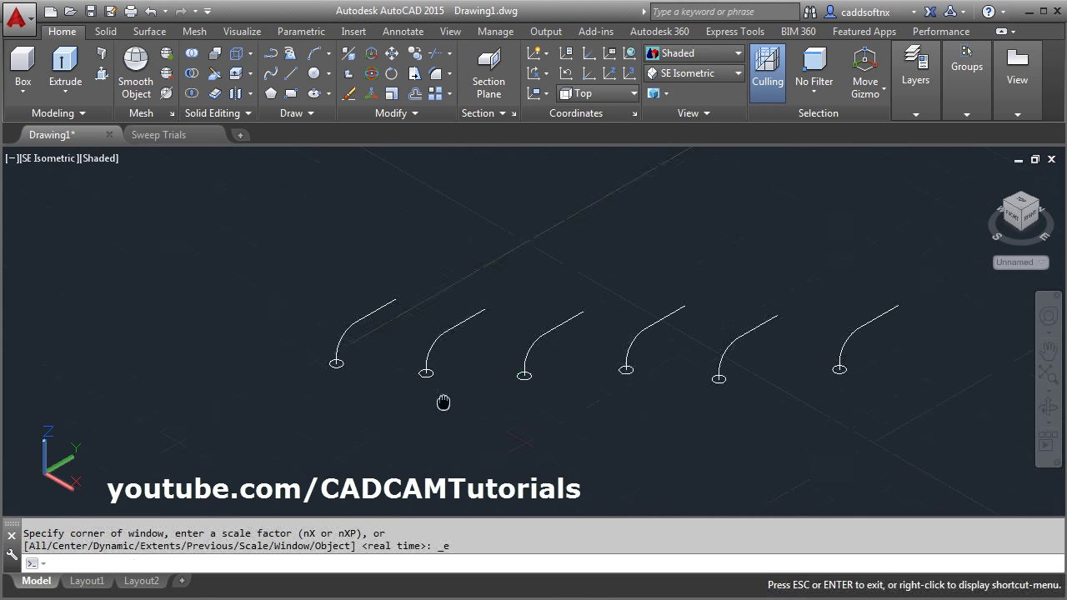
pyautogui.scroll(5, 510, 373)
# Step: Sweep the first circle along its bent path into a solid tube
pyautogui.write('SWEEP')
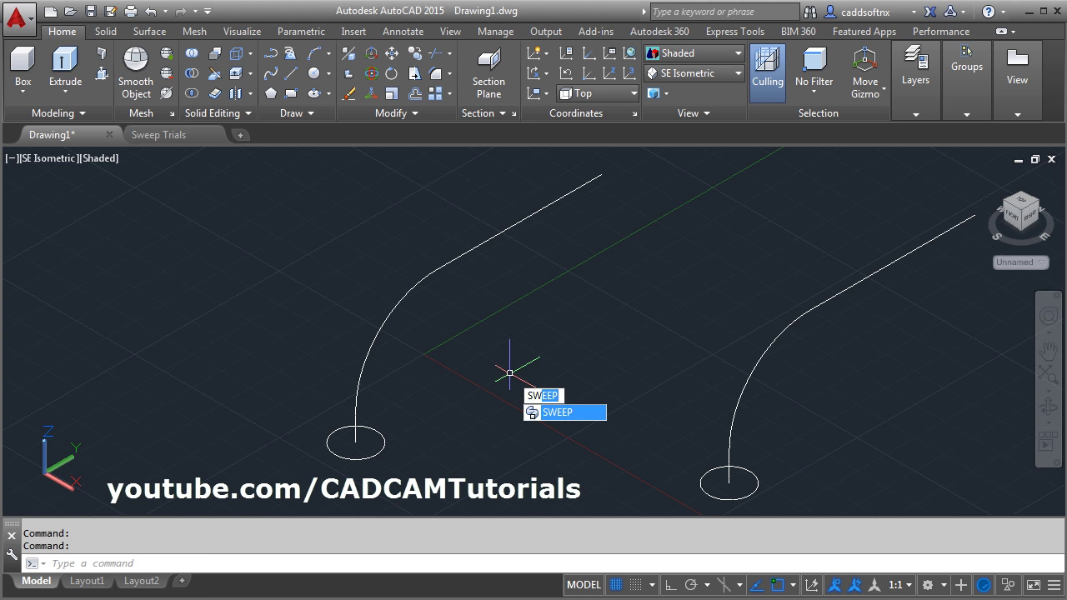
pyautogui.press('Return')
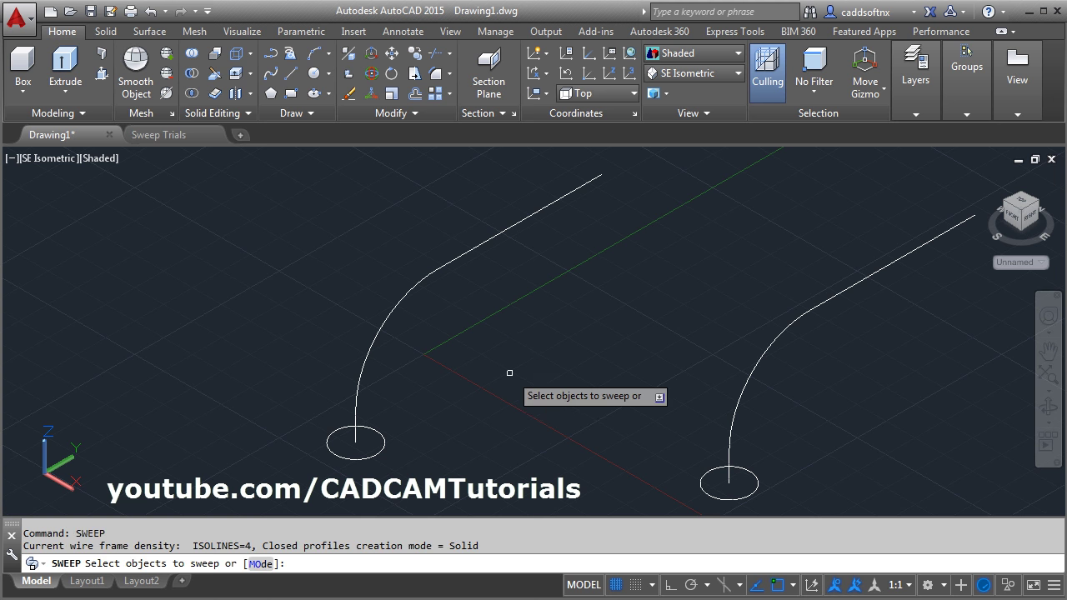
pyautogui.click(381, 438)
pyautogui.press('Return')
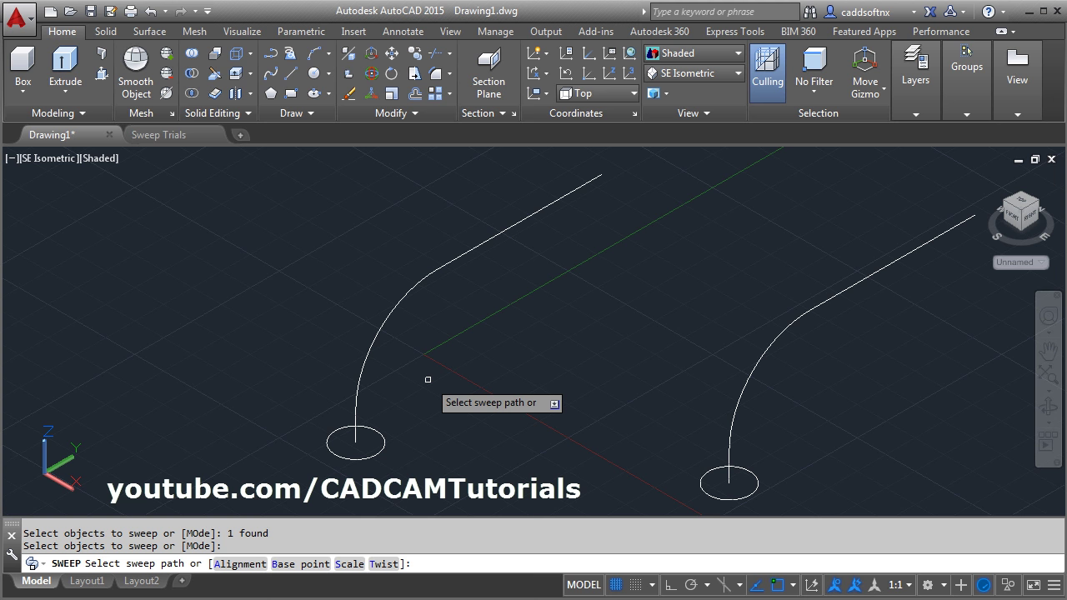
pyautogui.click(379, 341)
pyautogui.press('F7')
pyautogui.keyDown('shift'); pyautogui.moveTo(442, 388); pyautogui.dragTo(476, 341, button='middle'); pyautogui.keyUp('shift')
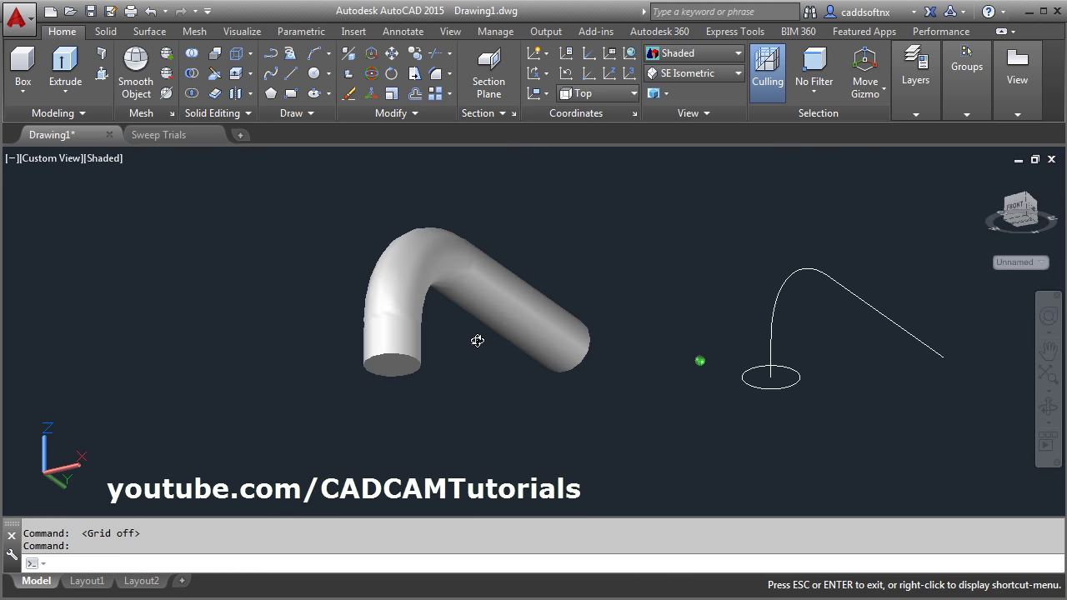
pyautogui.keyDown('shift'); pyautogui.moveTo(408, 403); pyautogui.dragTo(474, 348, button='middle'); pyautogui.keyUp('shift')
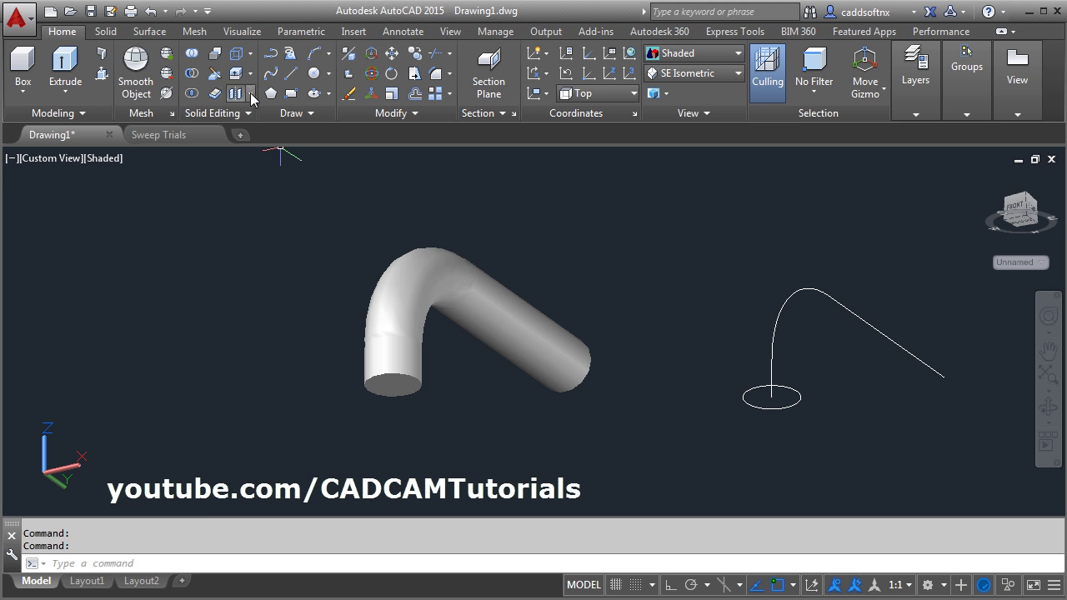
# Step: Start shelling the bent pipe, removing both of its end faces
pyautogui.click(251, 93)
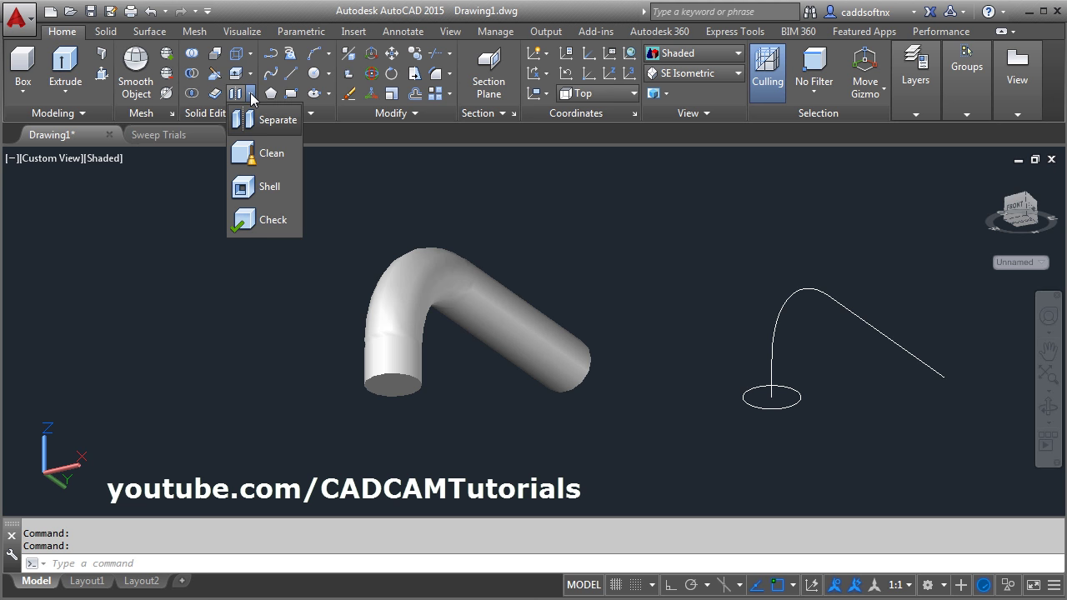
pyautogui.click(269, 190)
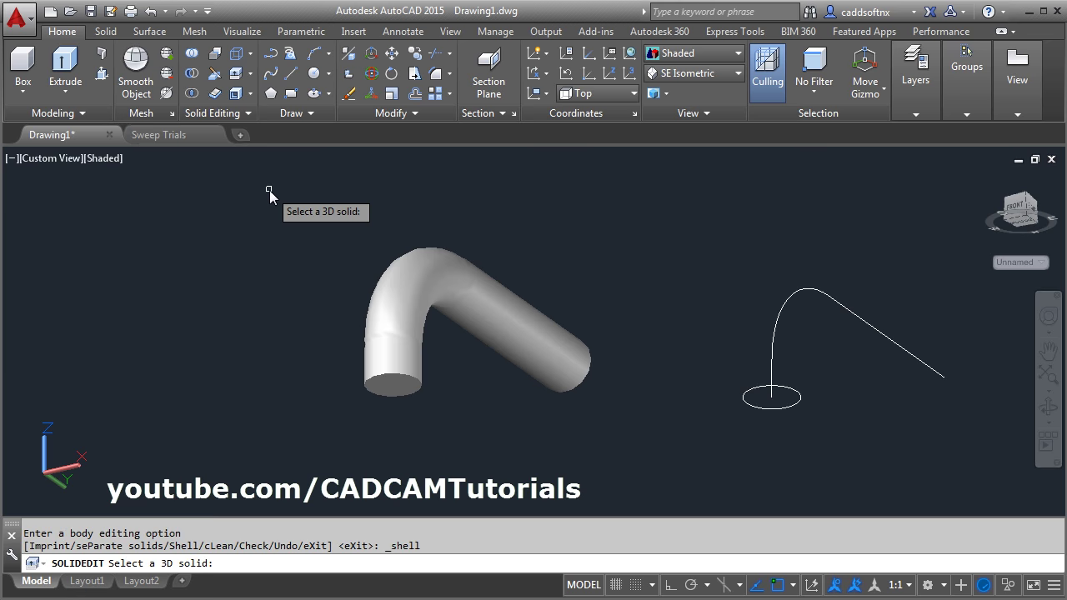
pyautogui.click(393, 311)
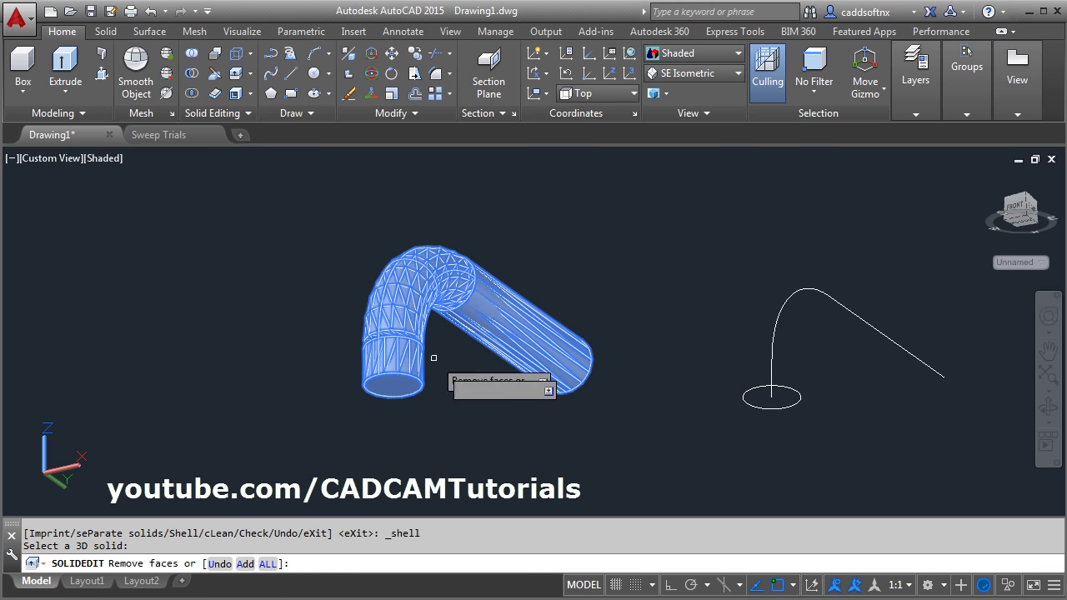
pyautogui.scroll(5, 426, 404)
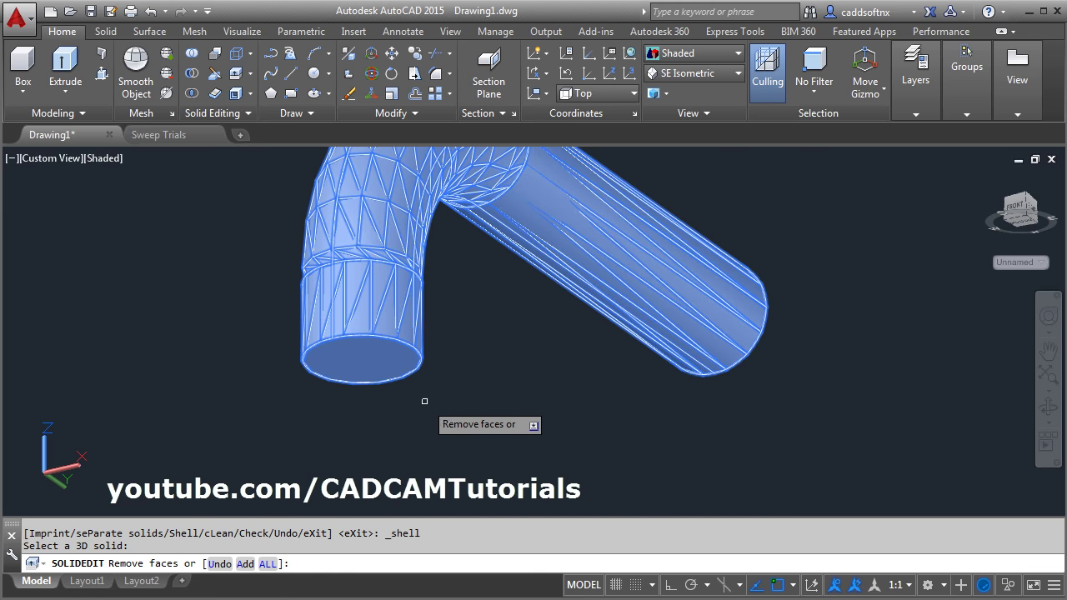
pyautogui.click(350, 344)
pyautogui.scroll(3, 389, 372)
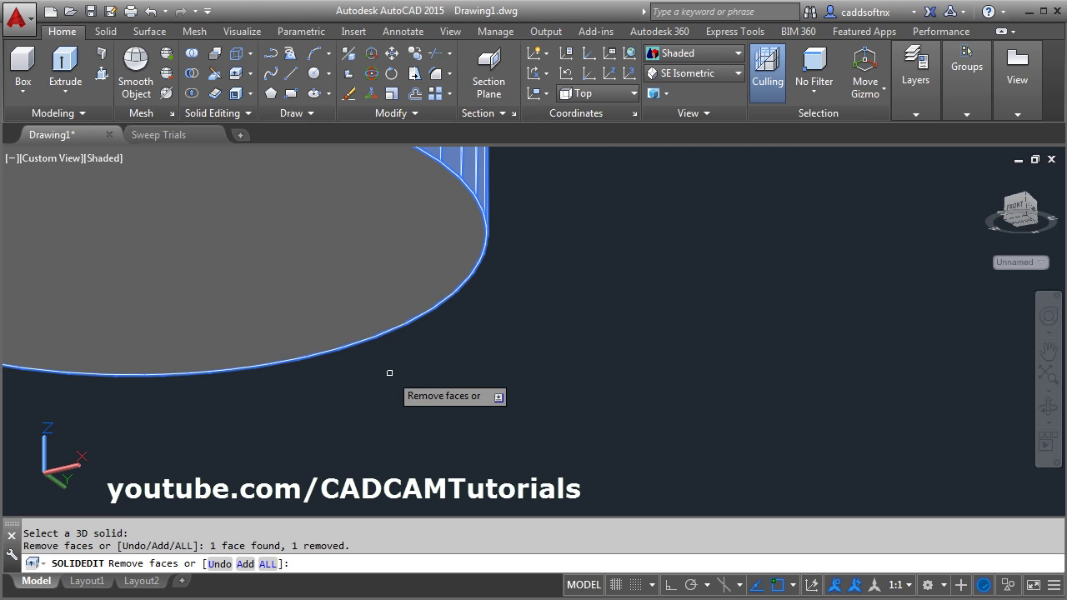
pyautogui.scroll(-10, 388, 371)
pyautogui.keyDown('shift'); pyautogui.moveTo(389, 372); pyautogui.dragTo(500, 333, button='middle'); pyautogui.keyUp('shift')
pyautogui.scroll(-5, 959, 238)
pyautogui.scroll(3, 958, 237)
pyautogui.scroll(5, 959, 241)
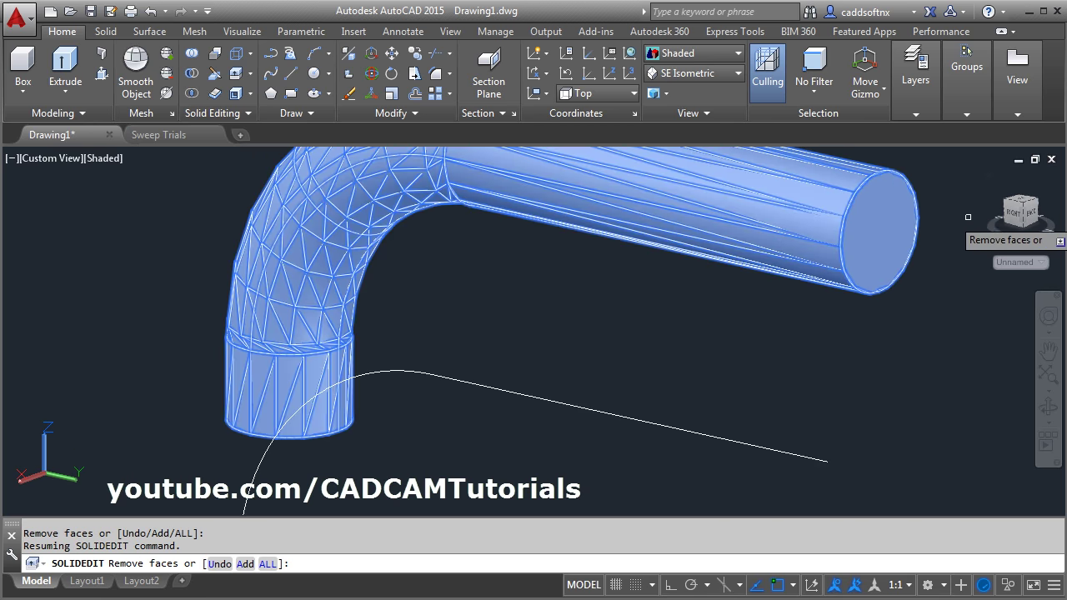
pyautogui.click(898, 240)
pyautogui.press('Return')
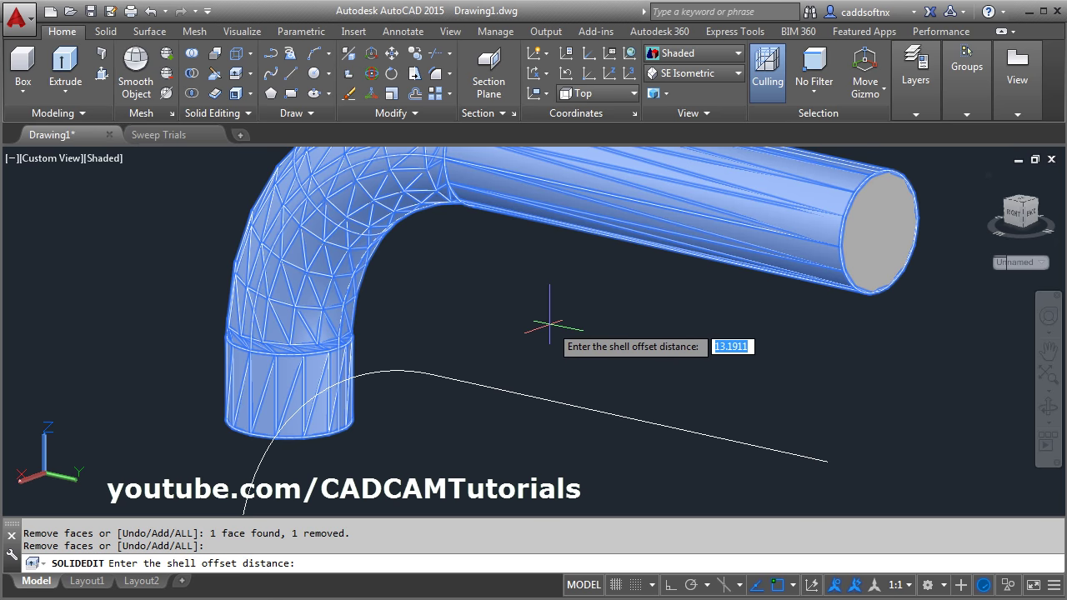
# Step: Set the shell wall thickness to 0.2 and finish the solid edit
pyautogui.click(549, 325)
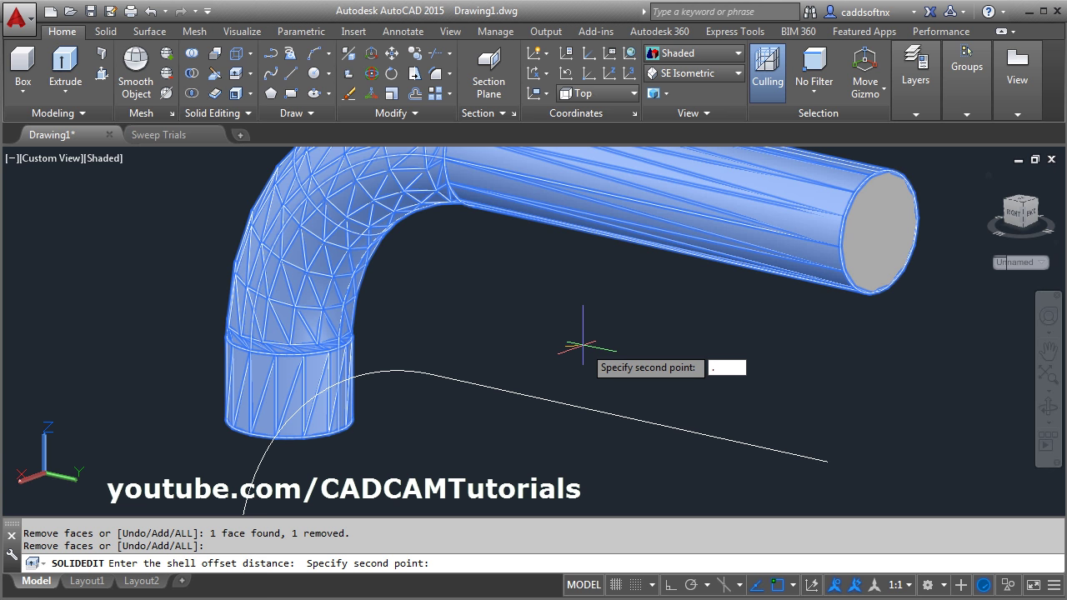
pyautogui.press('Return')
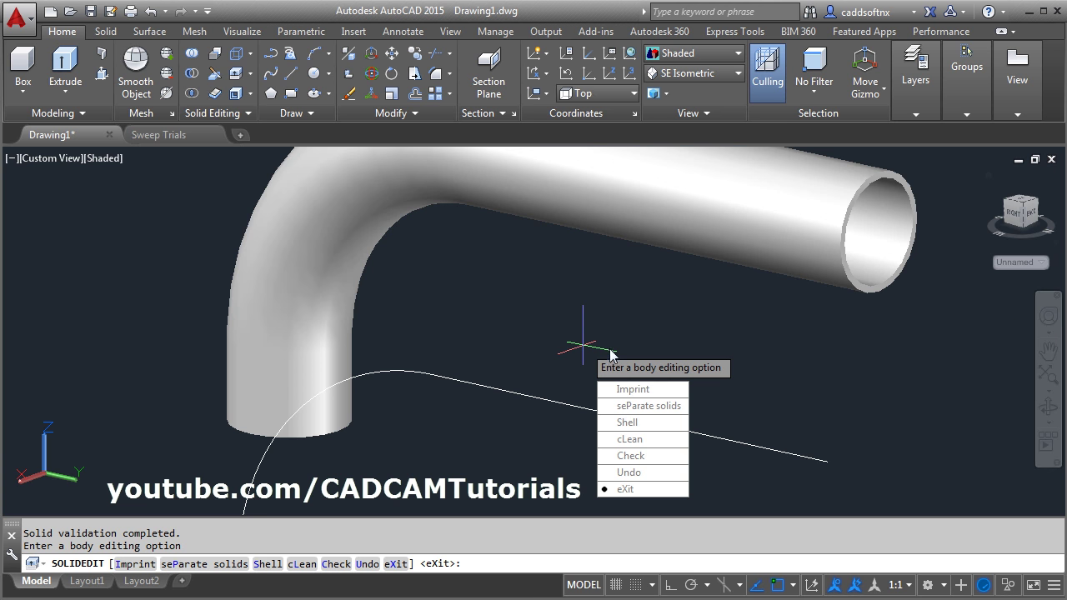
pyautogui.press('Escape')
pyautogui.scroll(-3, 745, 298)
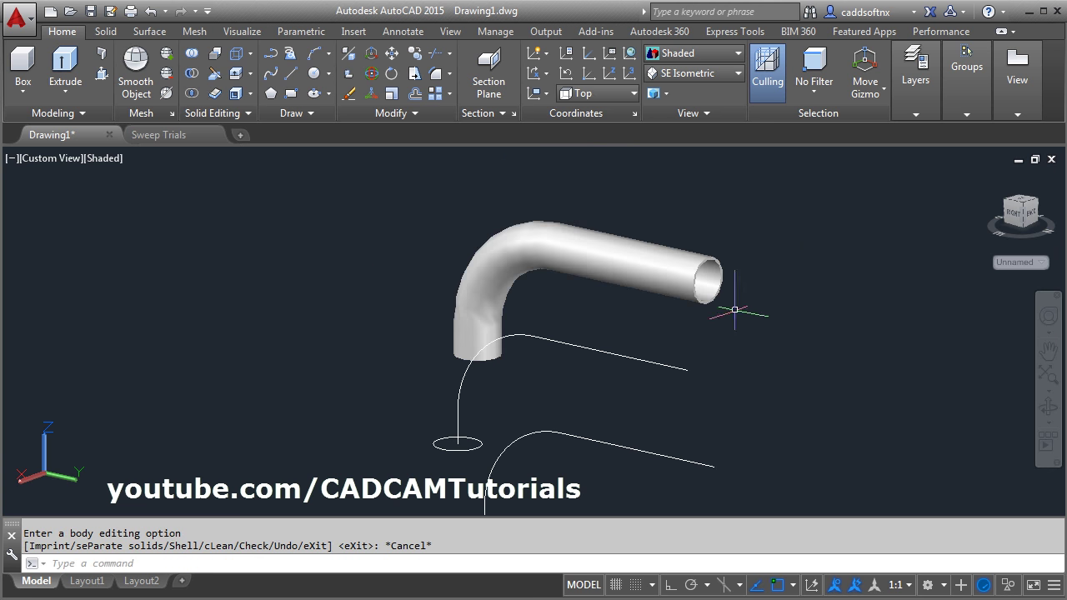
pyautogui.keyDown('shift'); pyautogui.moveTo(745, 297); pyautogui.dragTo(626, 284, button='middle'); pyautogui.keyUp('shift')
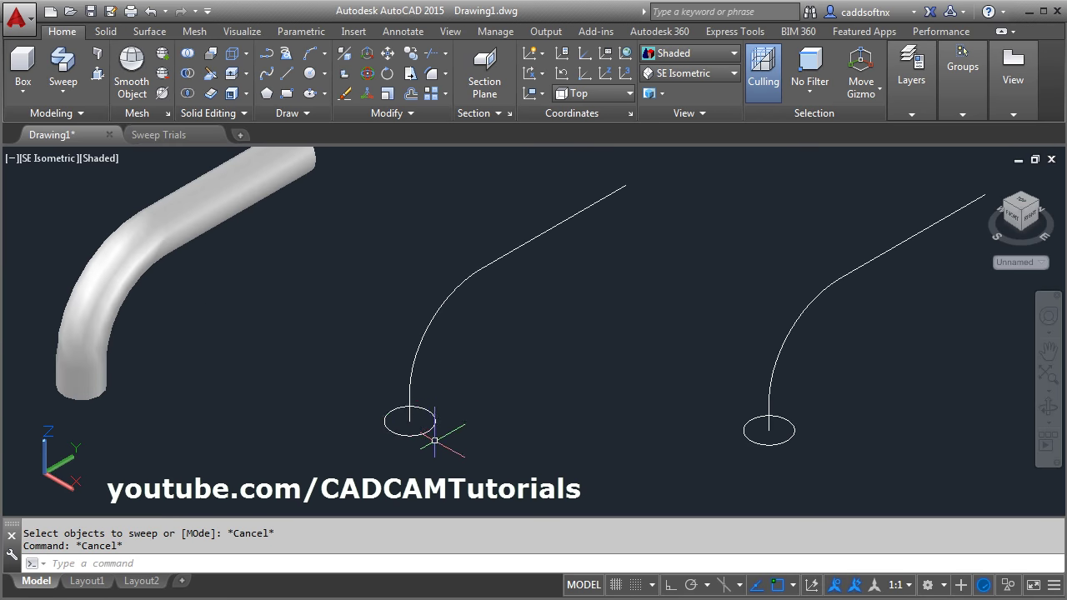
pyautogui.press('space')
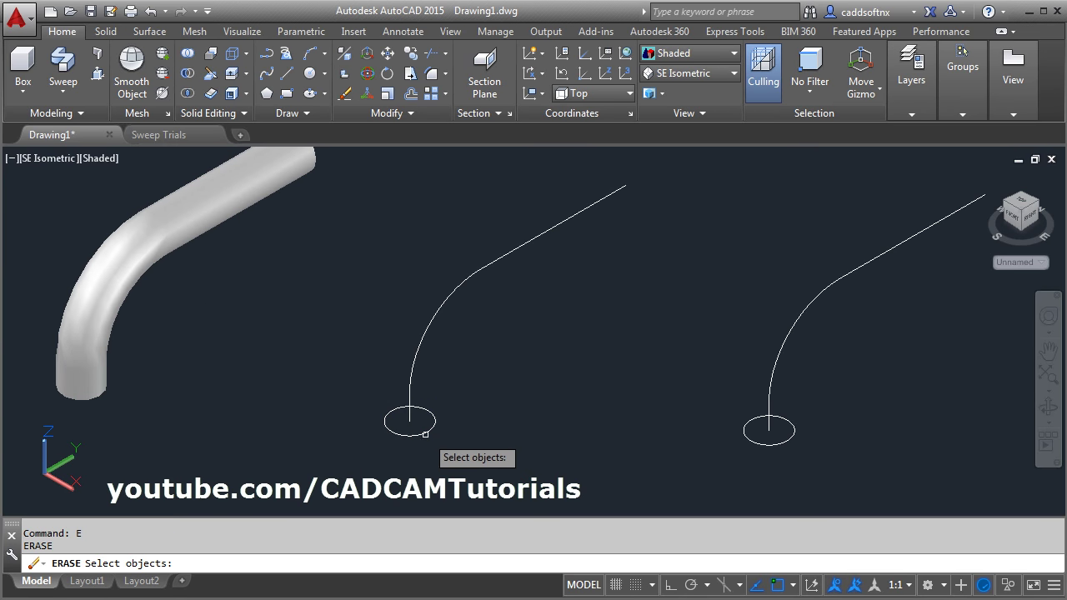
# Step: Erase the second path's circle and draw a small rectangle nearby
pyautogui.click(425, 432)
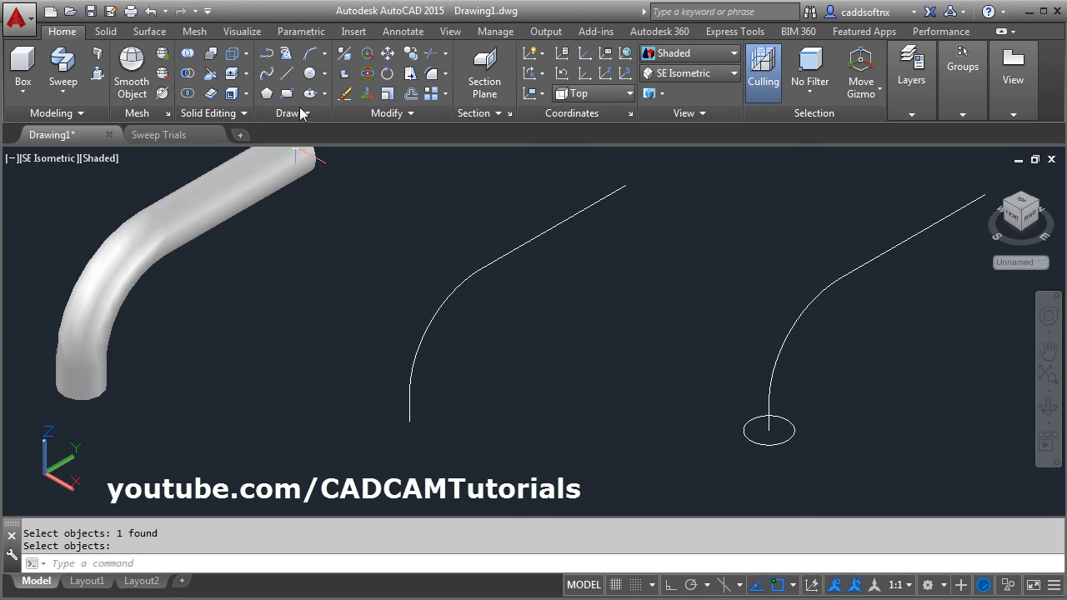
pyautogui.click(286, 96)
pyautogui.click(351, 444)
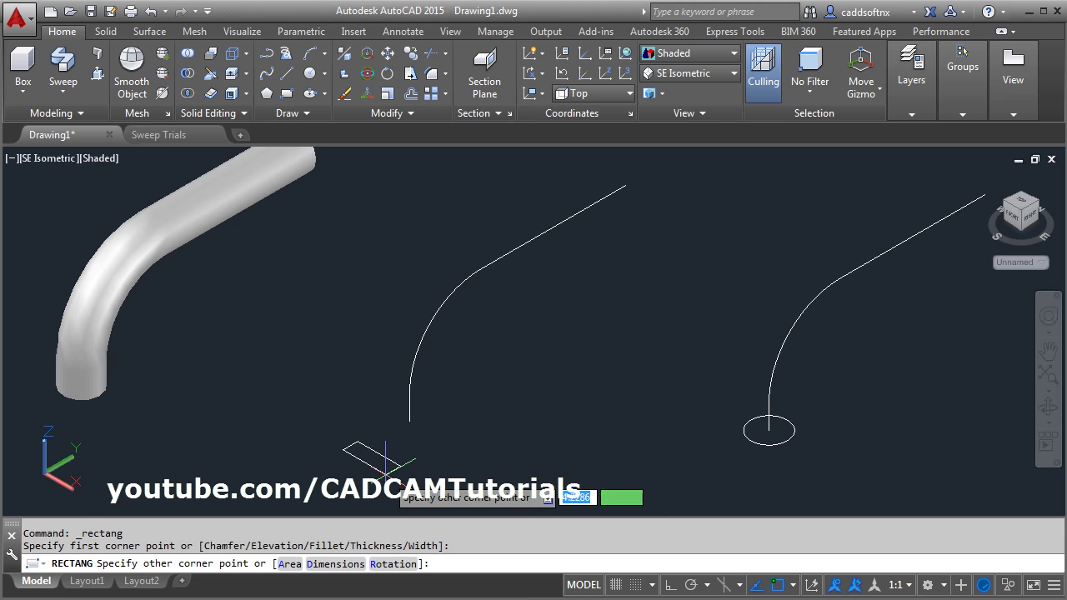
pyautogui.click(392, 471)
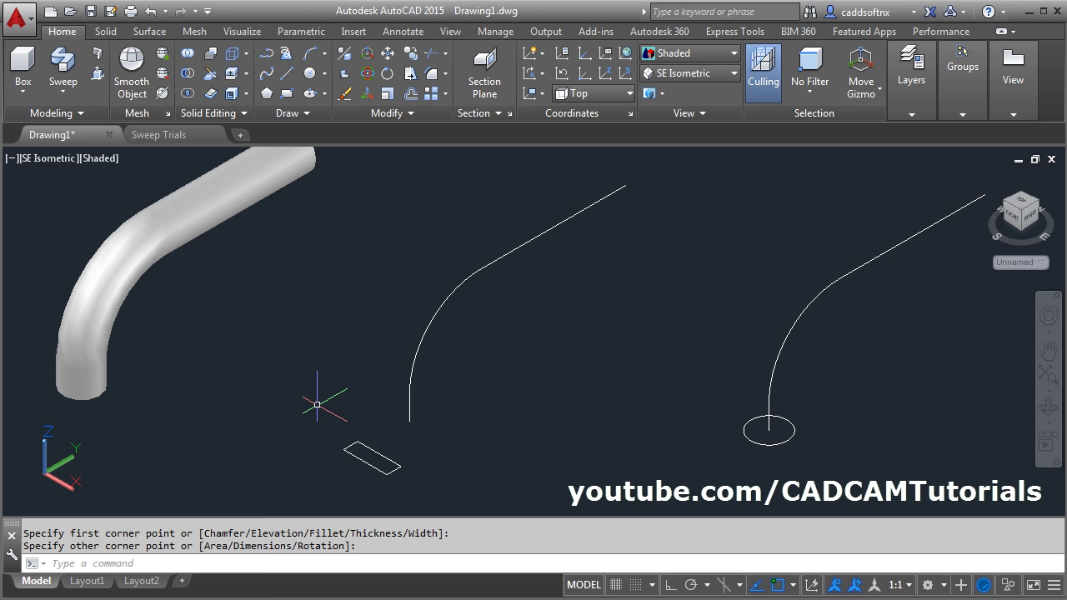
# Step: Move the rectangle so its centre sits on the path's lower endpoint
pyautogui.write('m')
pyautogui.press('Return')
pyautogui.click(405, 442)
pyautogui.click(338, 490)
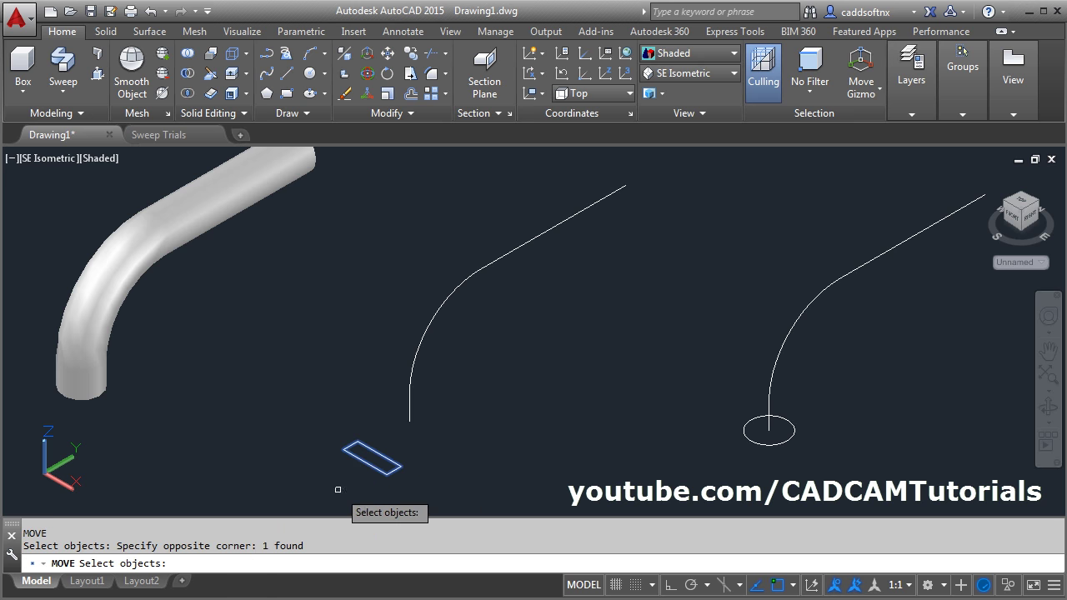
pyautogui.press('Return')
pyautogui.scroll(3, 397, 439)
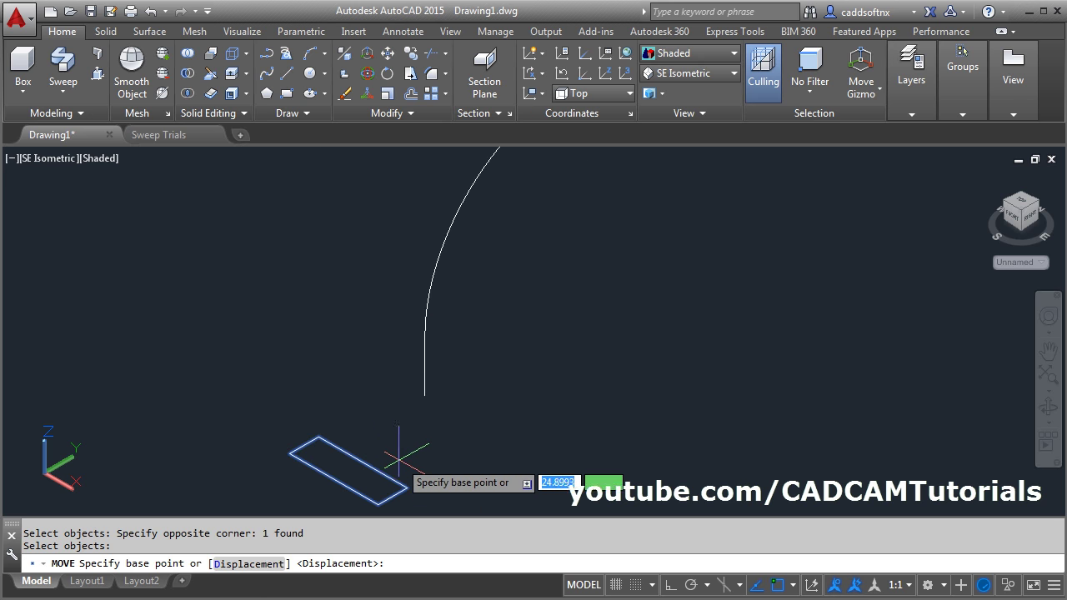
pyautogui.click(347, 470)
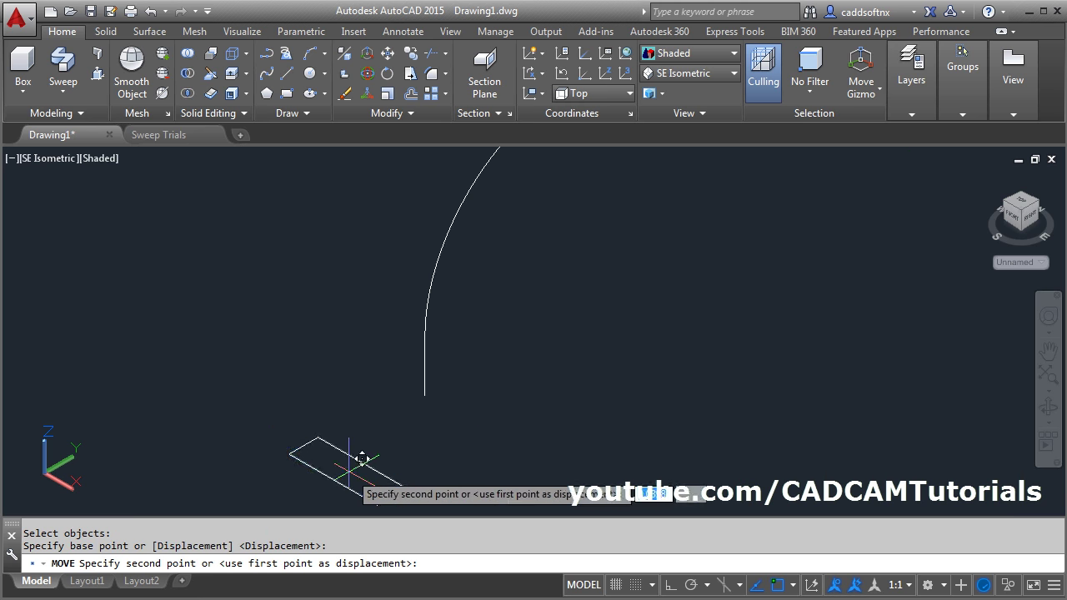
pyautogui.click(425, 395)
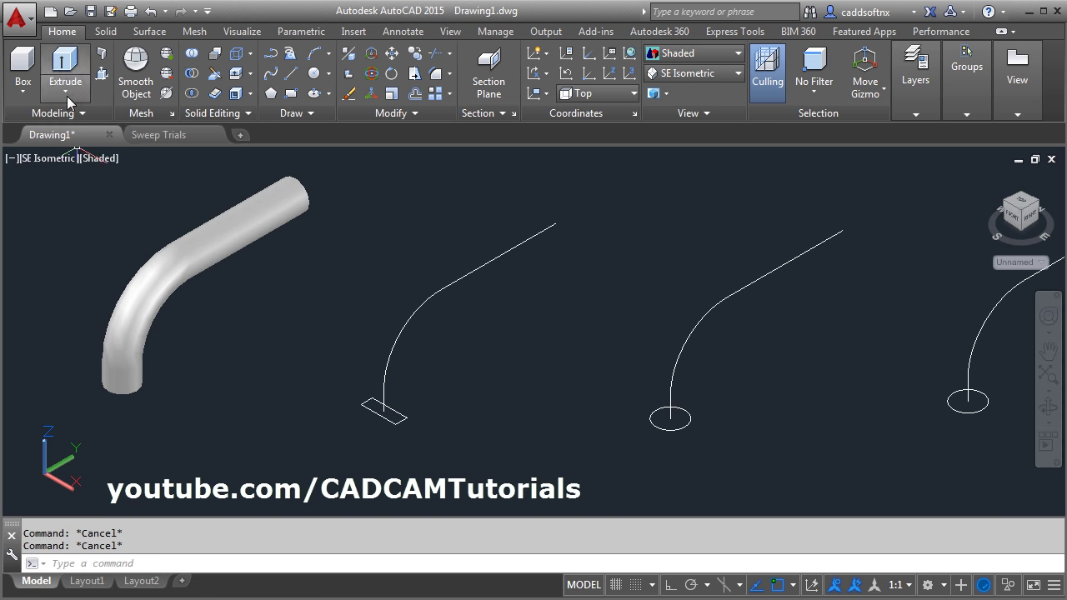
# Step: Sweep the rectangle as a solid along the second path with an 1800° twist
pyautogui.click(67, 95)
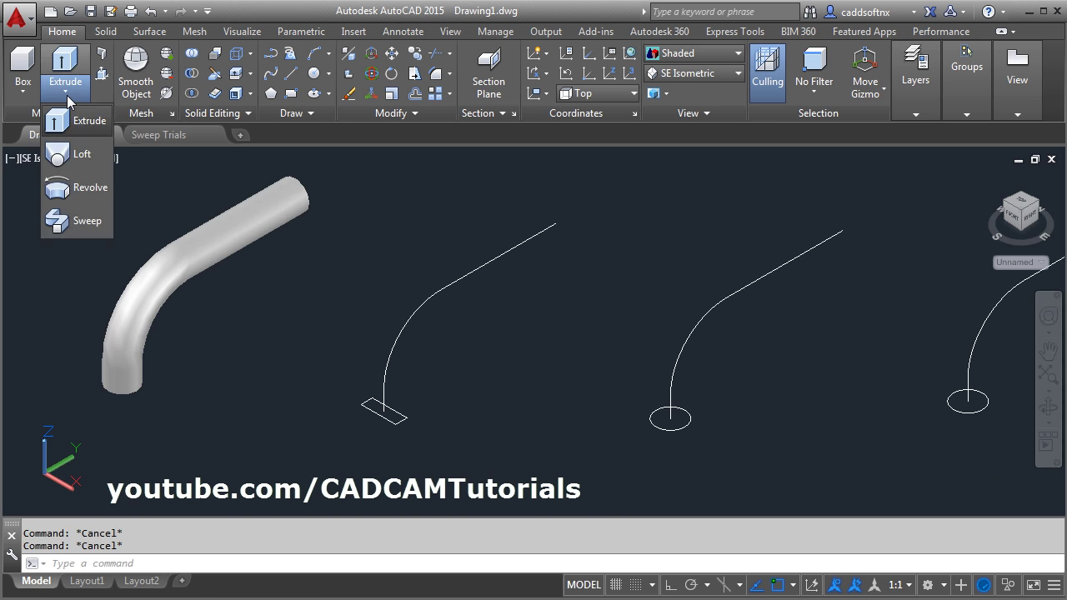
pyautogui.click(76, 227)
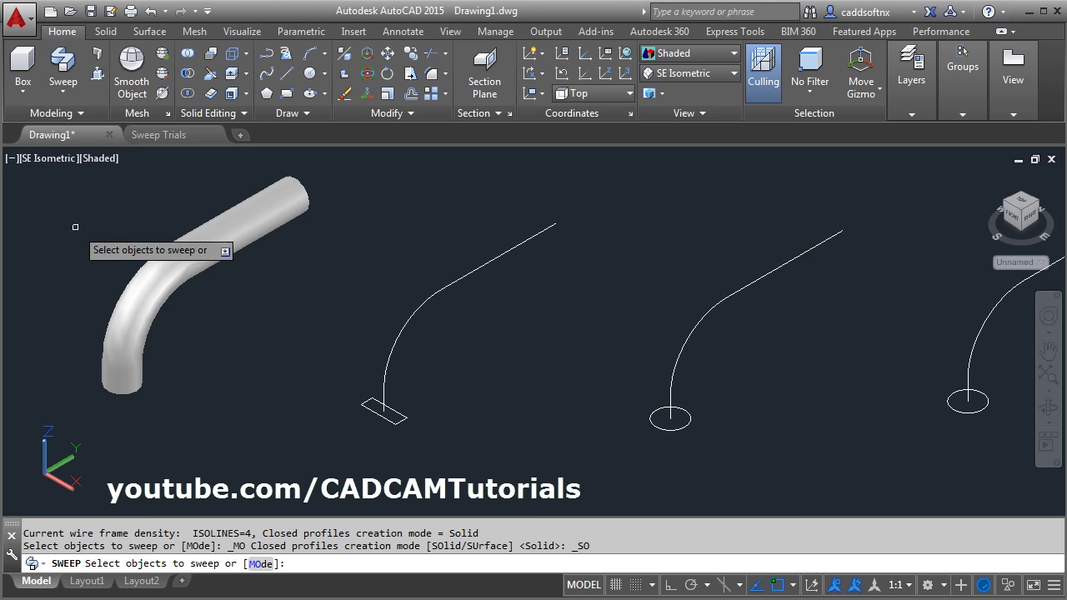
pyautogui.click(261, 565)
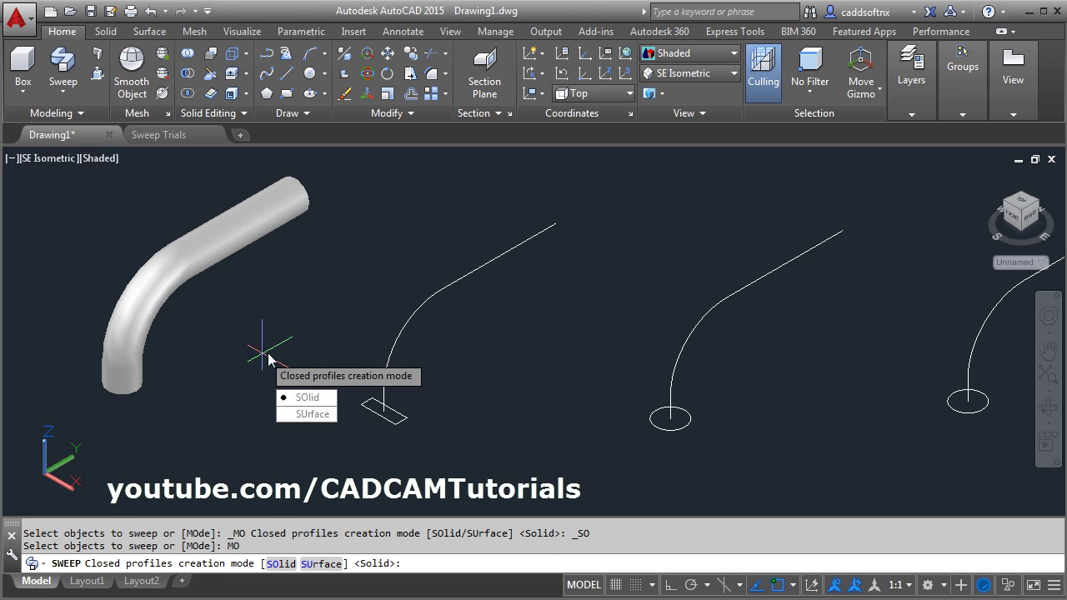
pyautogui.click(314, 403)
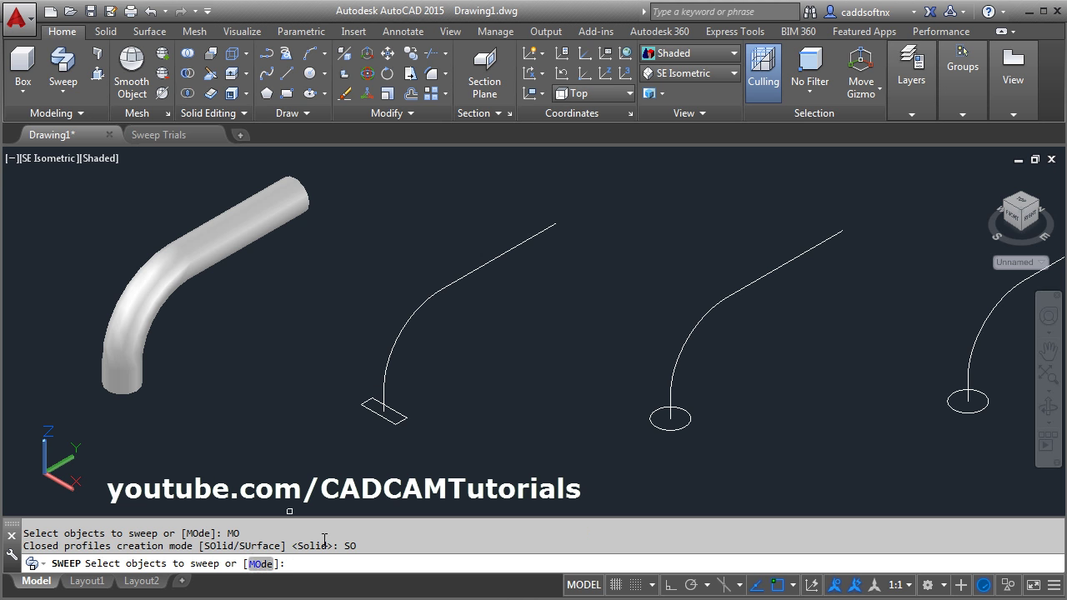
pyautogui.click(390, 409)
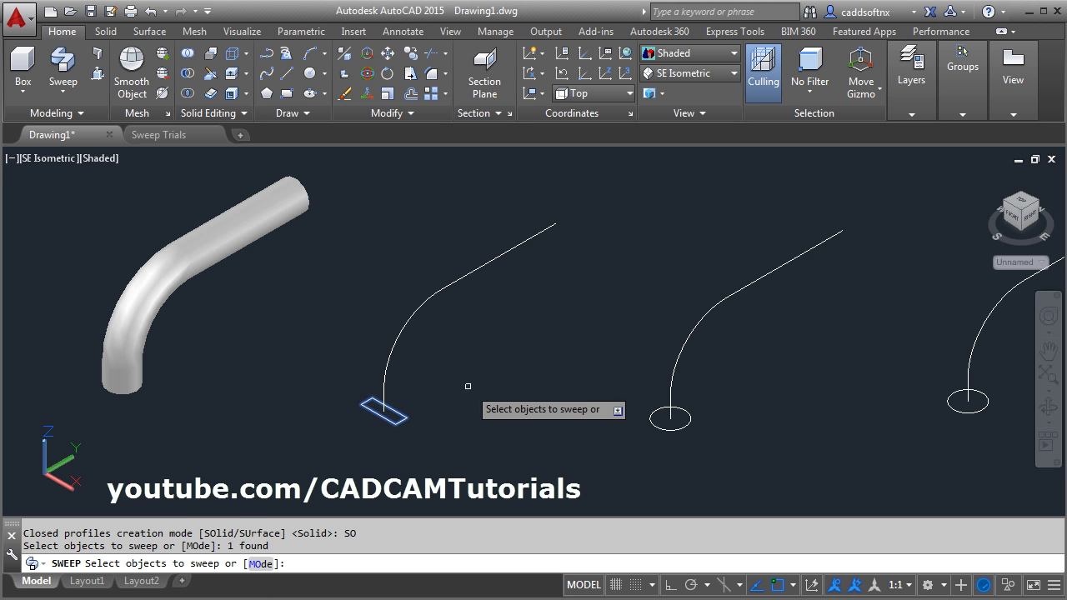
pyautogui.press('Return')
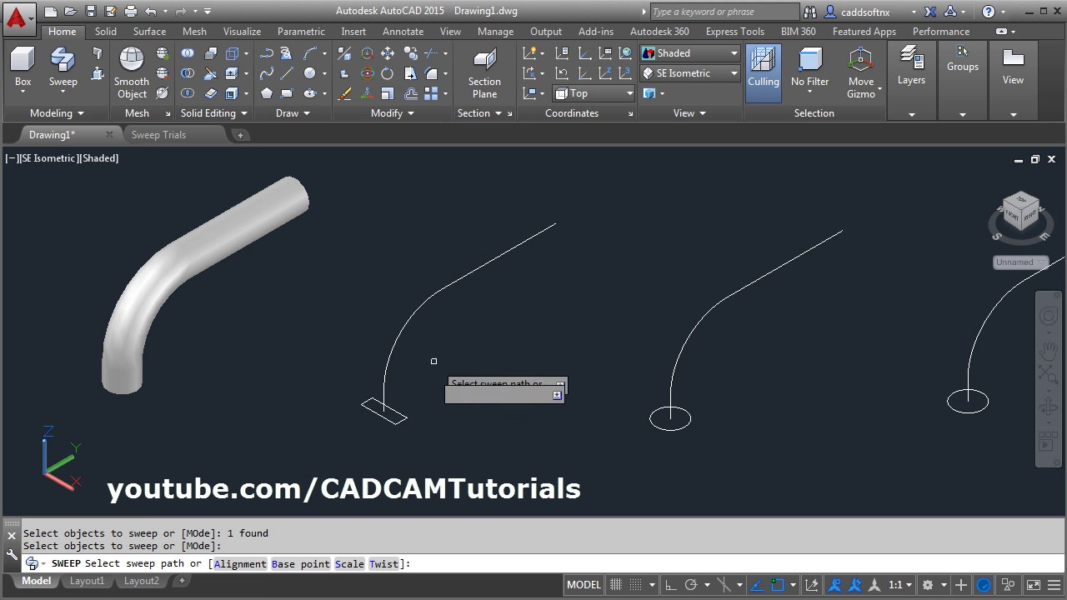
pyautogui.click(384, 564)
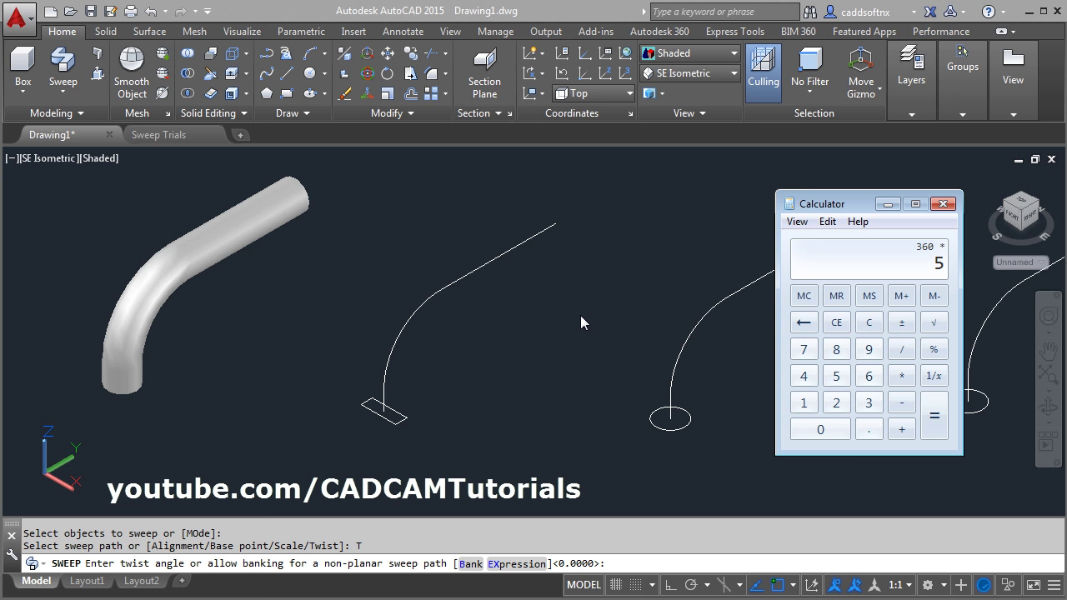
pyautogui.click(451, 425)
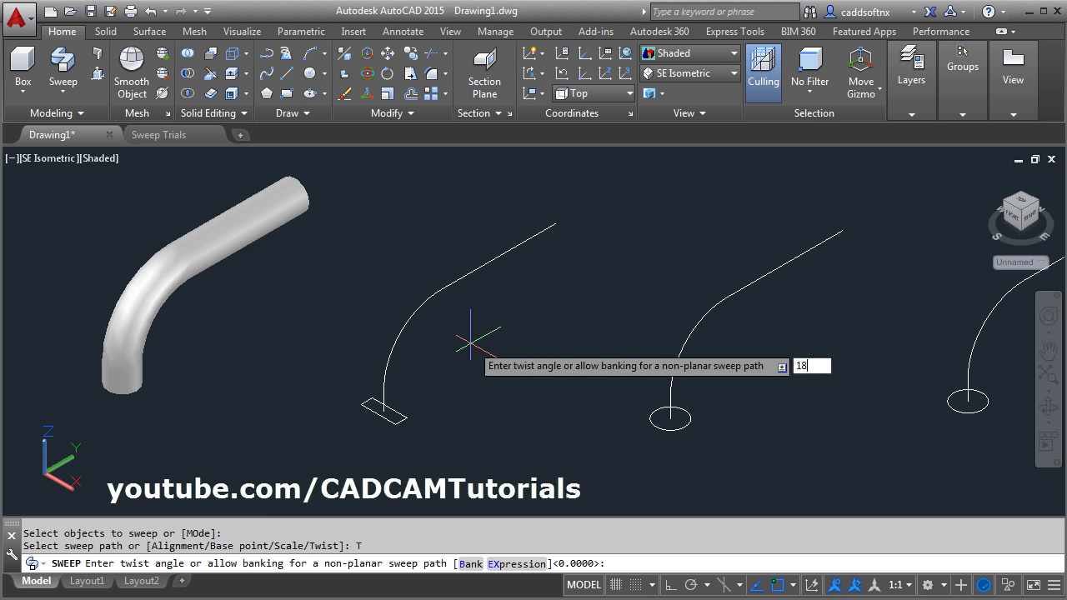
pyautogui.press('Return')
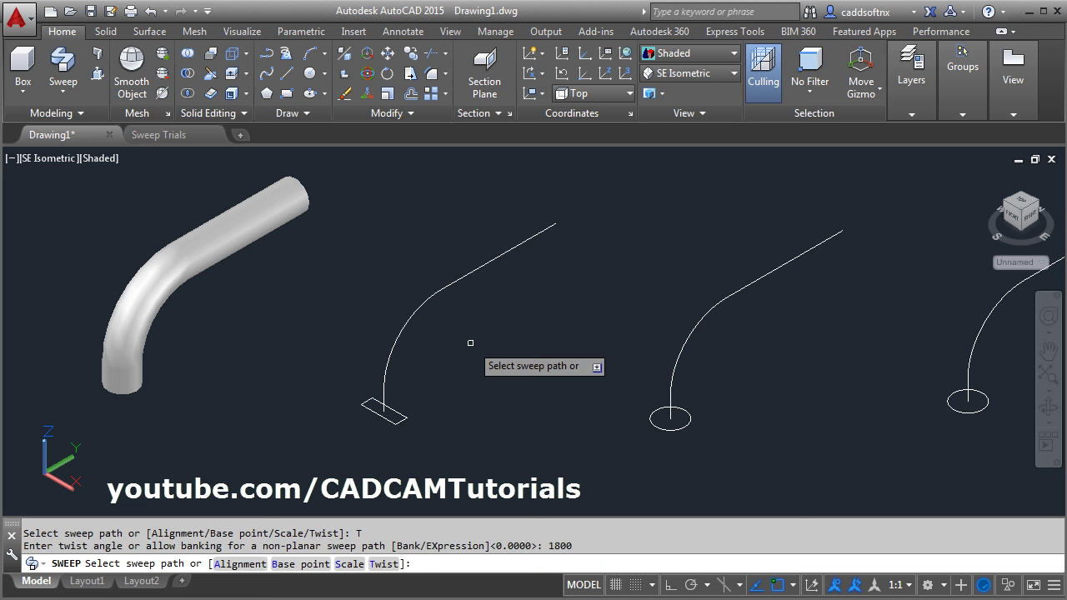
pyautogui.click(386, 360)
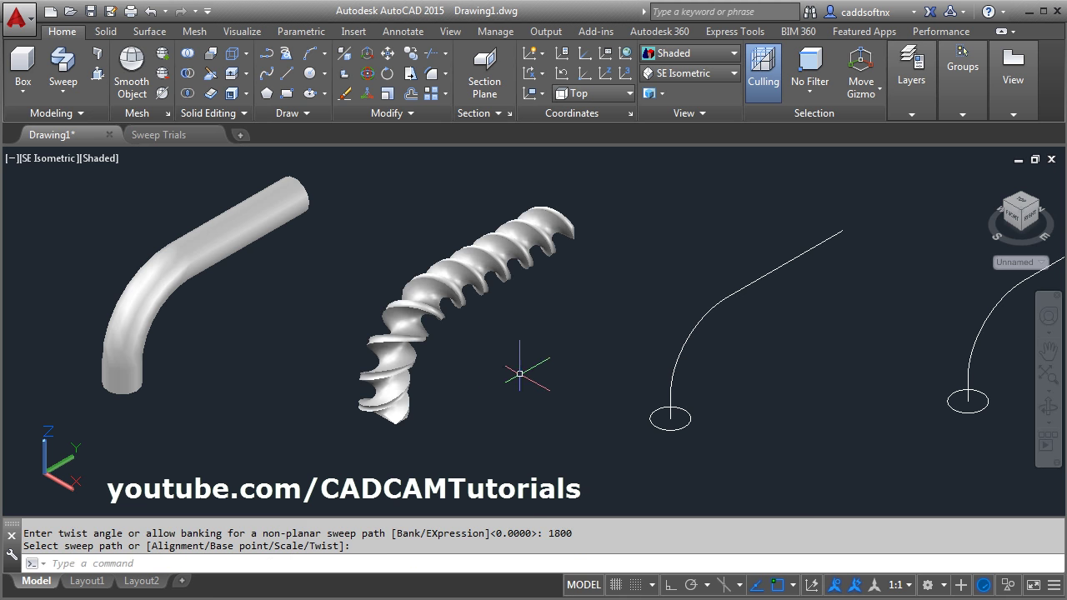
pyautogui.keyDown('shift'); pyautogui.moveTo(484, 372); pyautogui.dragTo(467, 359, button='middle'); pyautogui.keyUp('shift')
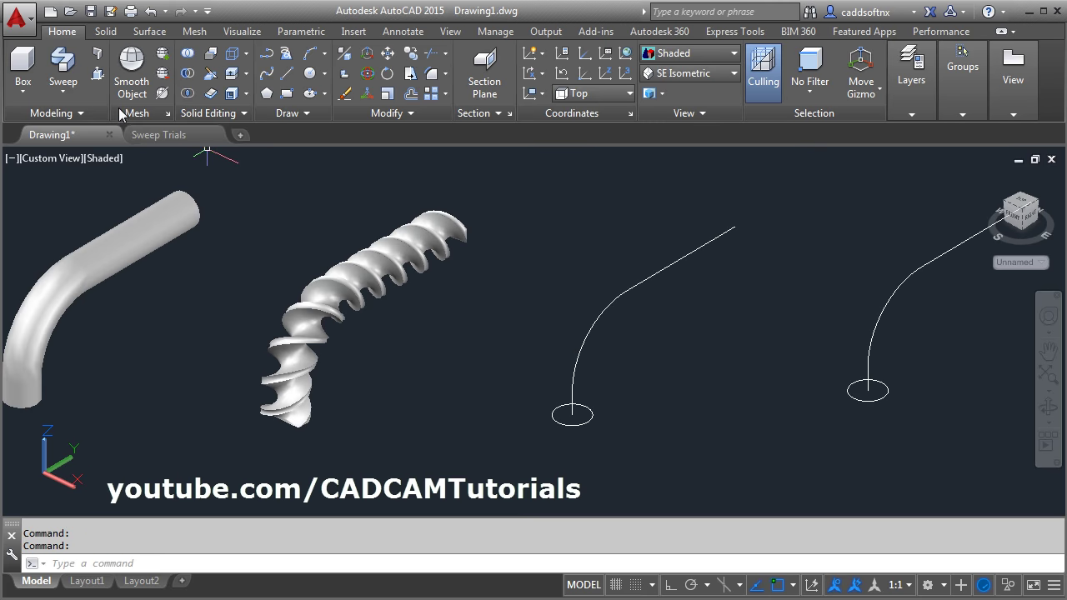
# Step: Sweep the third circle along its bent path with a 0.5 scale factor
pyautogui.click(60, 66)
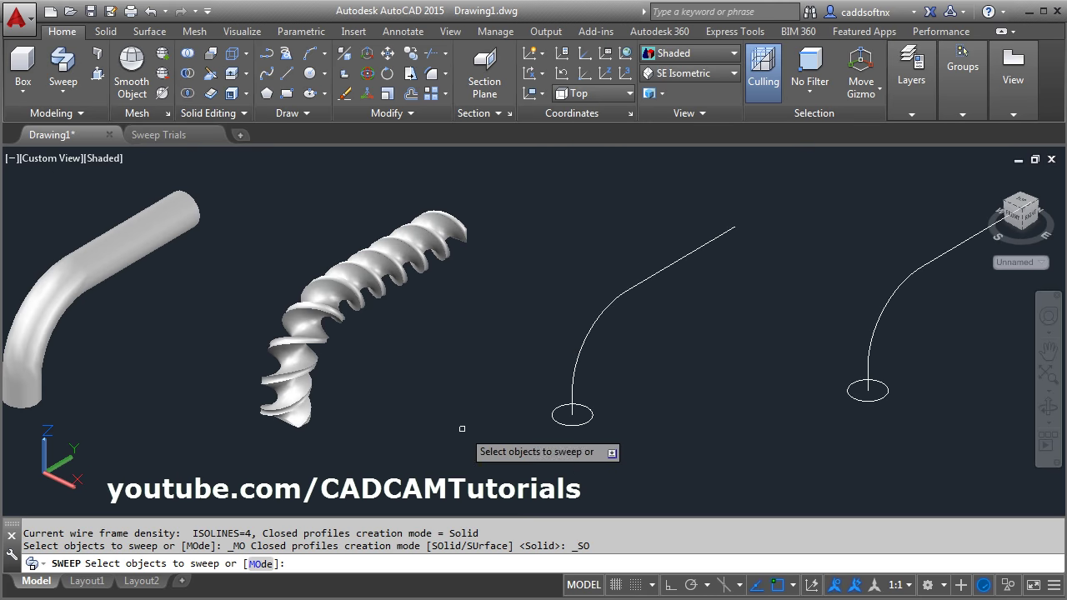
pyautogui.click(579, 422)
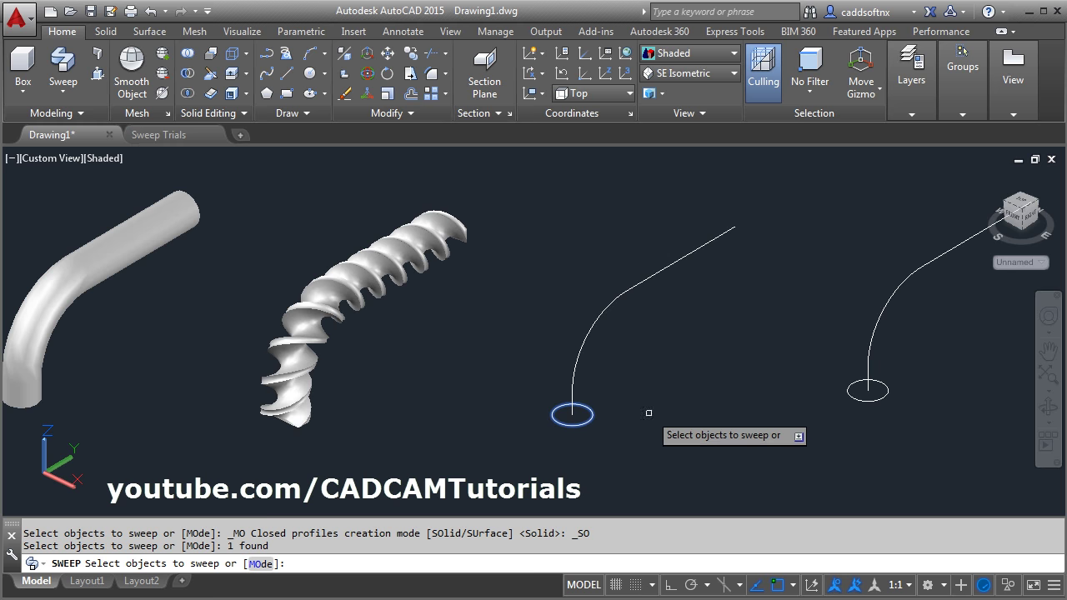
pyautogui.press('Return')
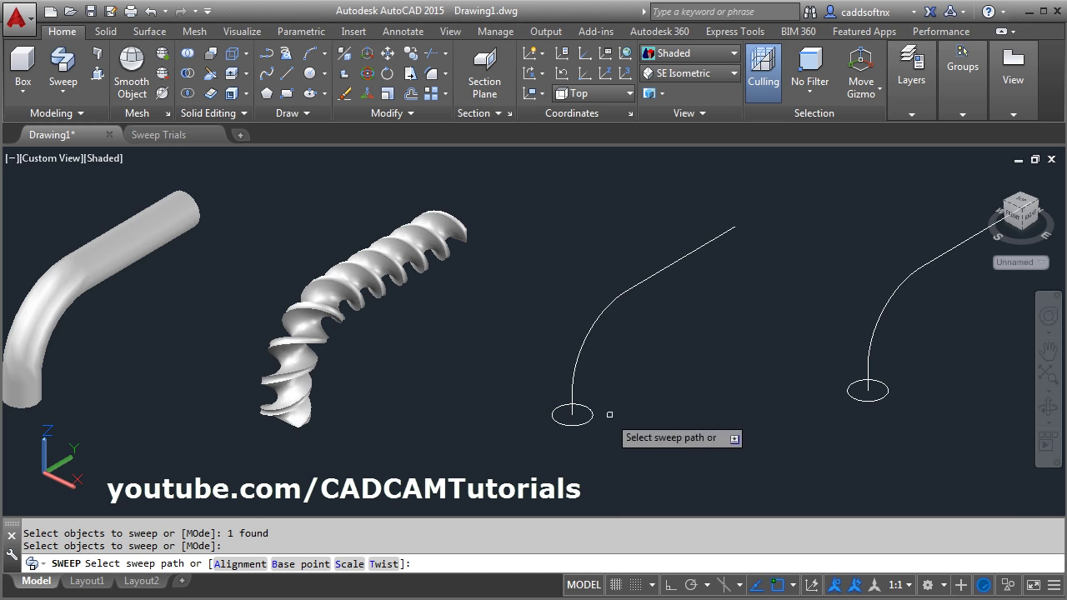
pyautogui.click(350, 564)
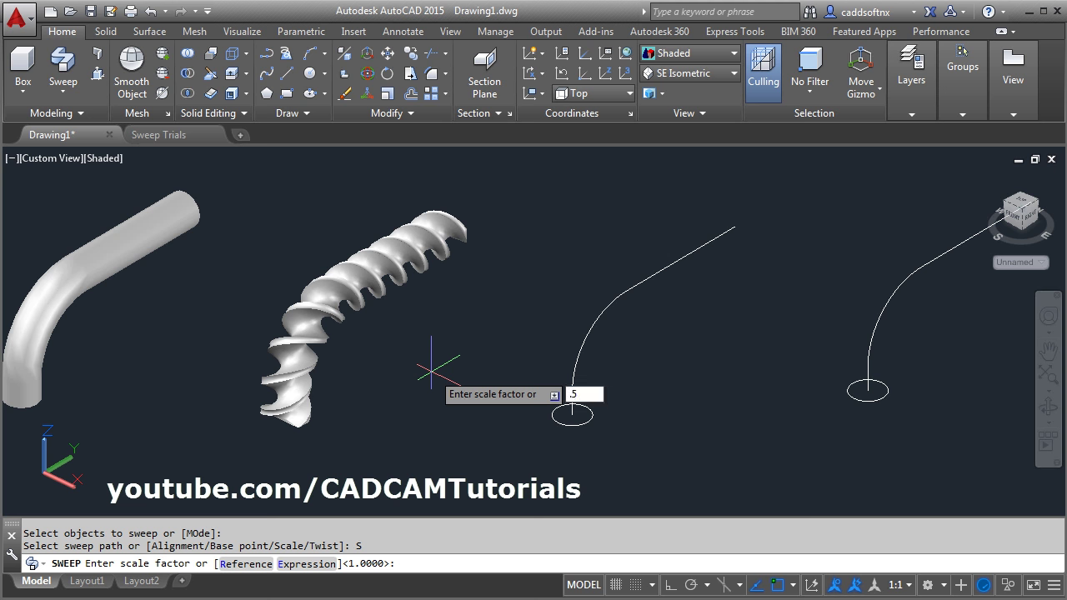
pyautogui.press('Return')
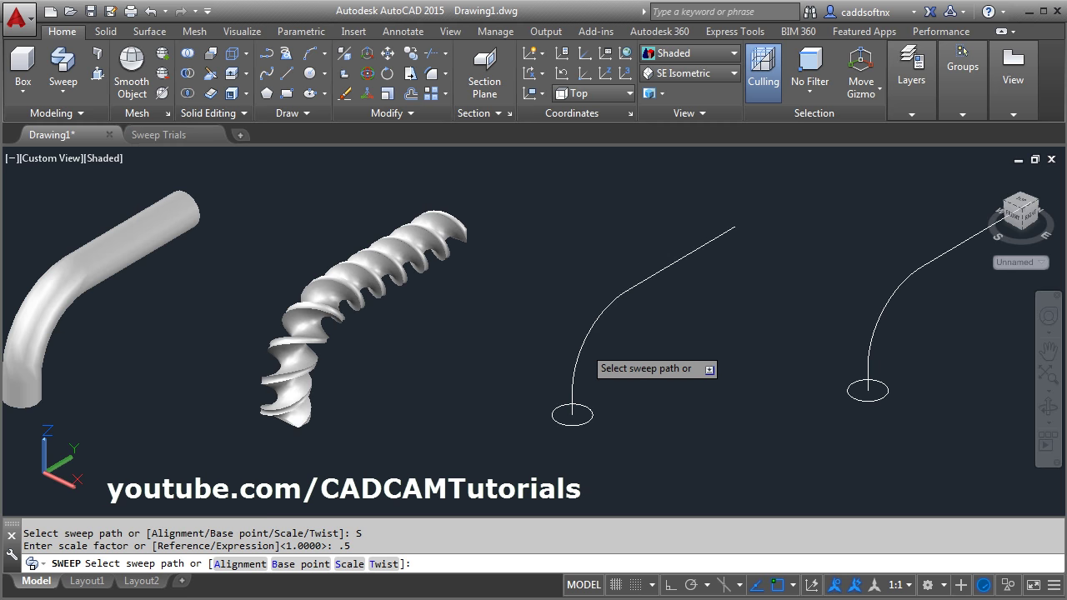
pyautogui.click(581, 349)
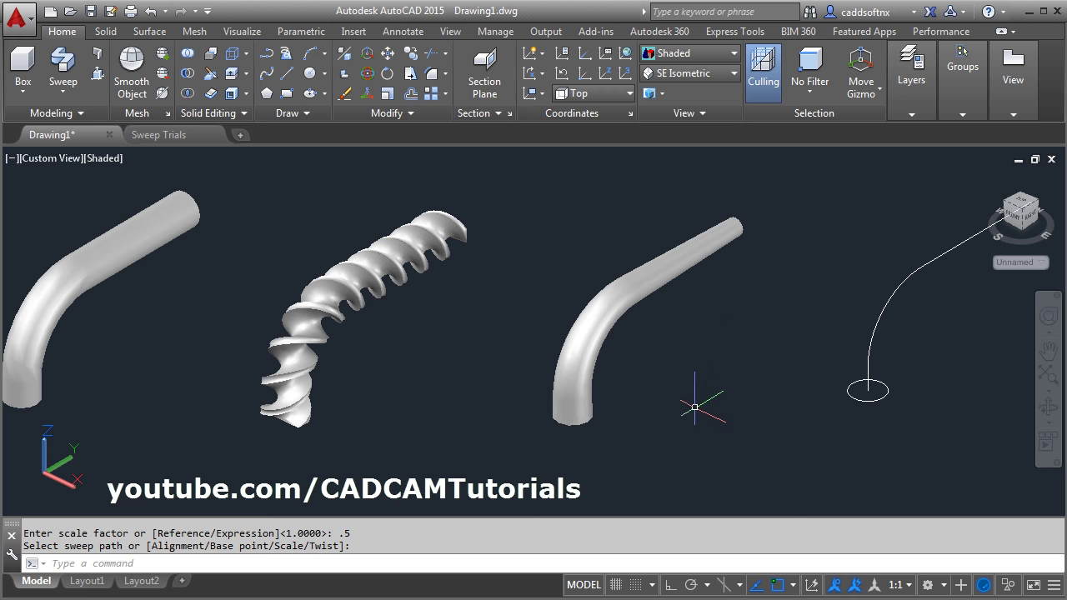
pyautogui.keyDown('shift'); pyautogui.moveTo(676, 369); pyautogui.dragTo(559, 387, button='middle'); pyautogui.keyUp('shift')
pyautogui.scroll(3, 559, 386)
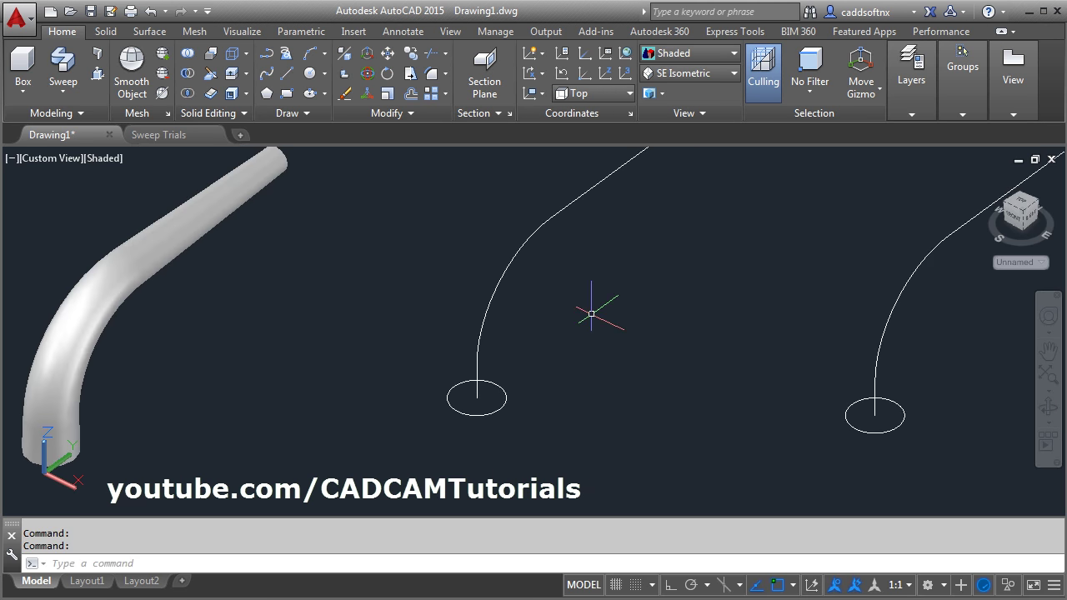
# Step: Draw a line across the circle at the base of the fourth path
pyautogui.moveTo(592, 314); pyautogui.dragTo(542, 320, button='middle')
pyautogui.scroll(3, 440, 369)
pyautogui.click(286, 72)
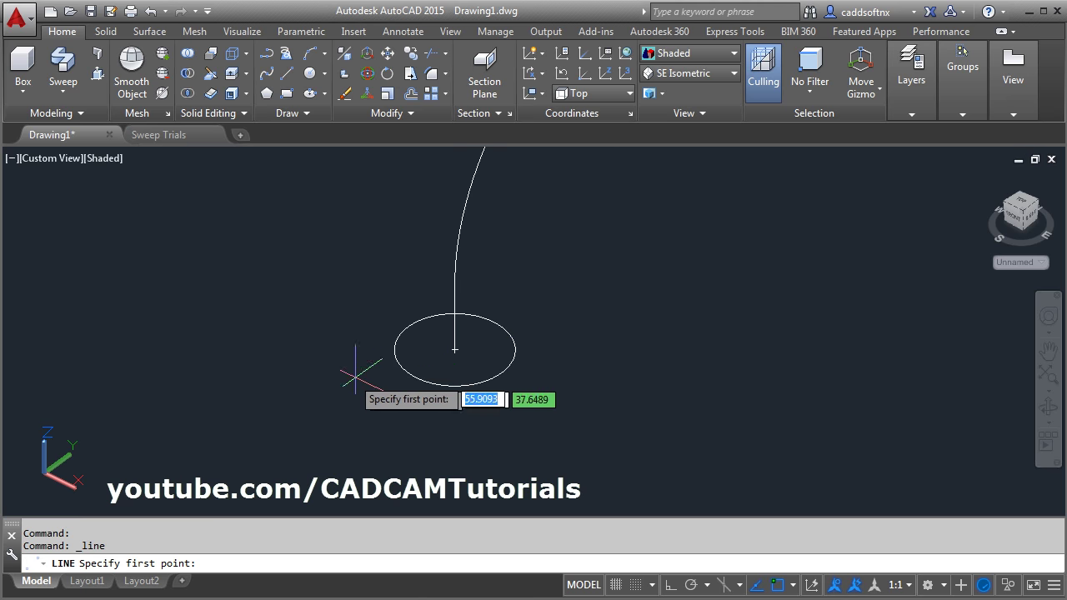
pyautogui.click(408, 327)
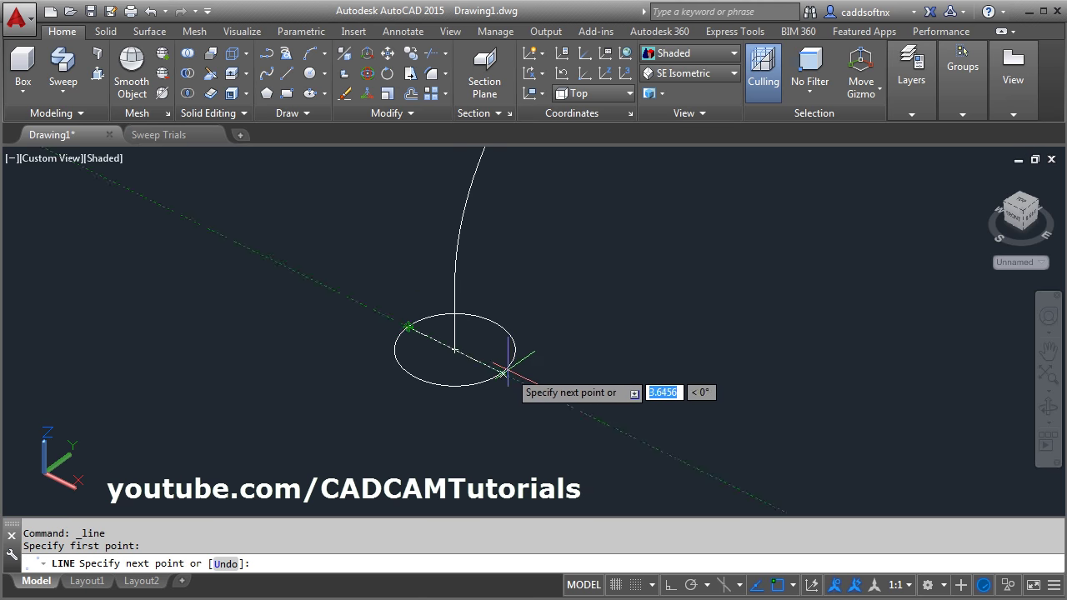
pyautogui.click(502, 372)
pyautogui.press('Return')
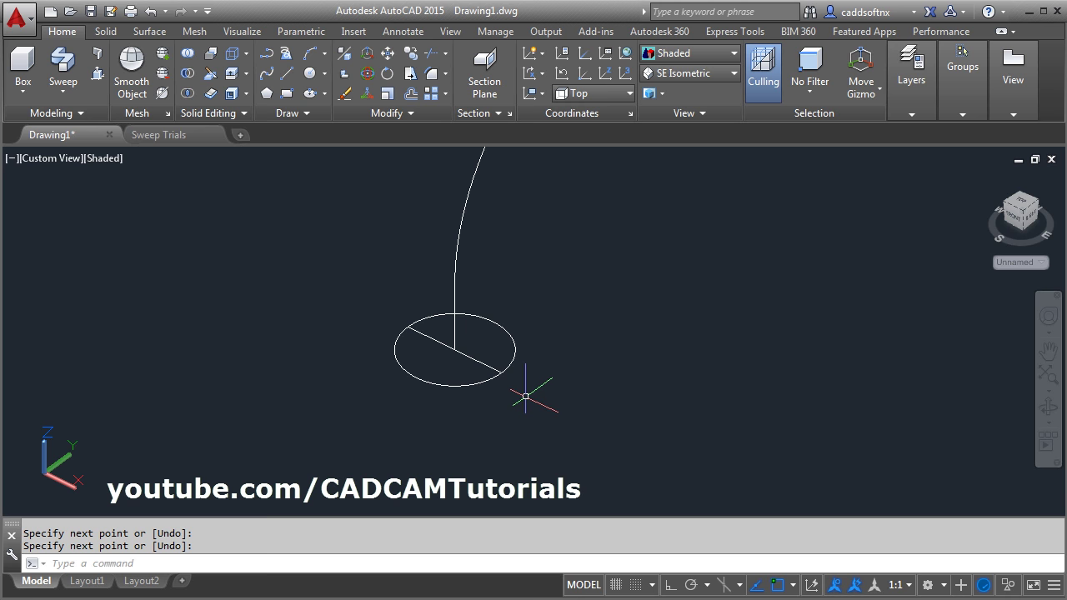
# Step: Trim away one side of the circle and erase the cutting line
pyautogui.write('tr')
pyautogui.press('Return')
pyautogui.click(480, 367)
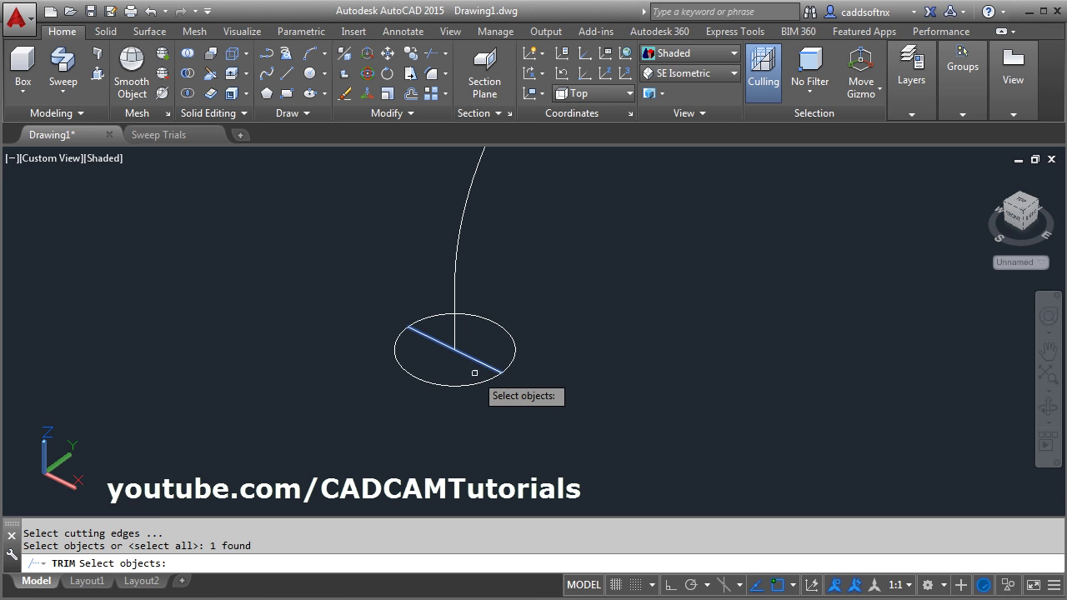
pyautogui.press('Return')
pyautogui.click(448, 384)
pyautogui.press('Return')
pyautogui.write('e')
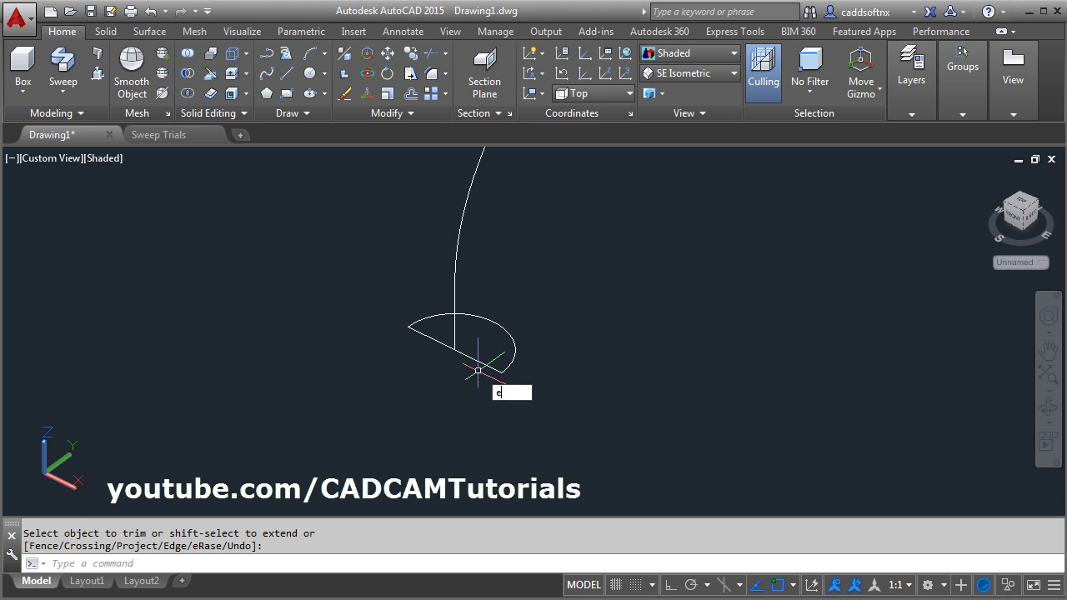
pyautogui.press('Return')
pyautogui.click(480, 361)
pyautogui.press('Return')
pyautogui.scroll(-5, 489, 409)
# Step: Copy the path with its half-circle arc to a new spot to the right
pyautogui.write('co')
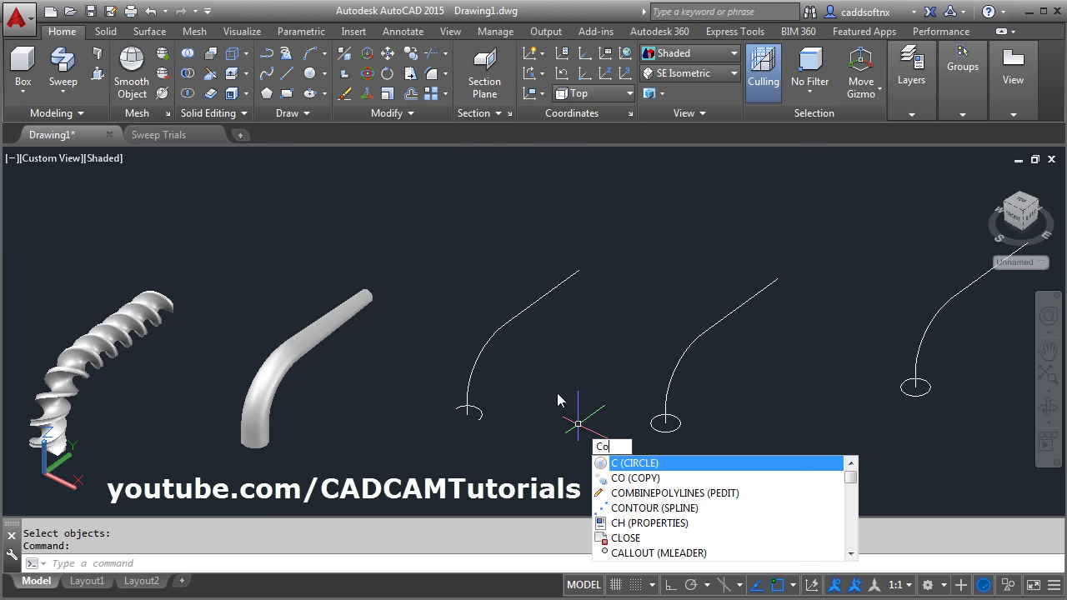
pyautogui.press('Return')
pyautogui.click(498, 425)
pyautogui.click(436, 358)
pyautogui.press('Return')
pyautogui.click(515, 462)
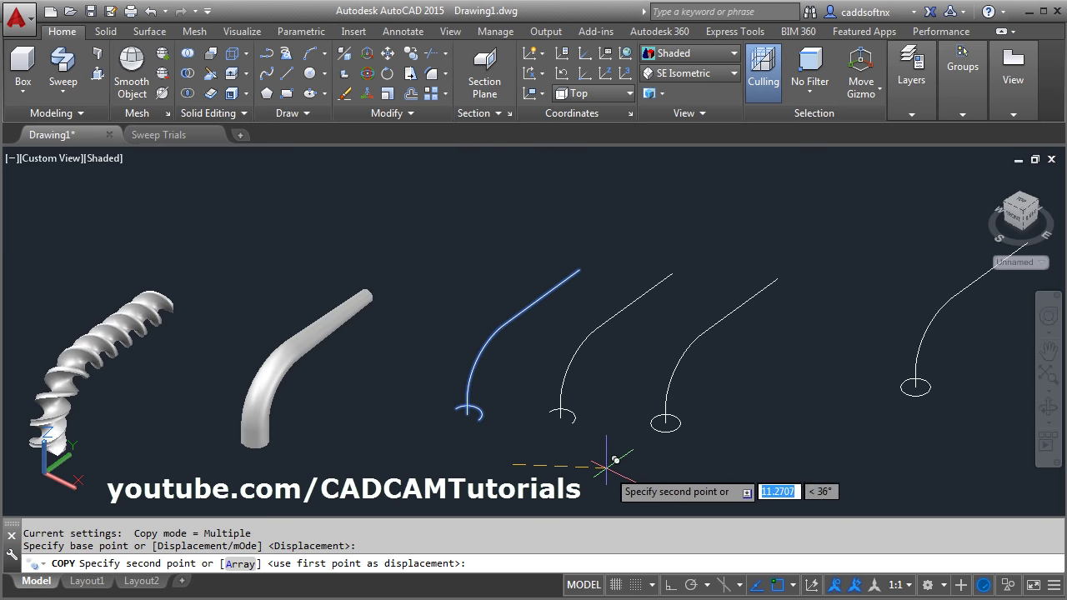
pyautogui.click(809, 452)
# Step: Sweep the half-circle arc along the fourth bent path, with the arc endpoint as base point
pyautogui.press('Return')
pyautogui.scroll(3, 334, 238)
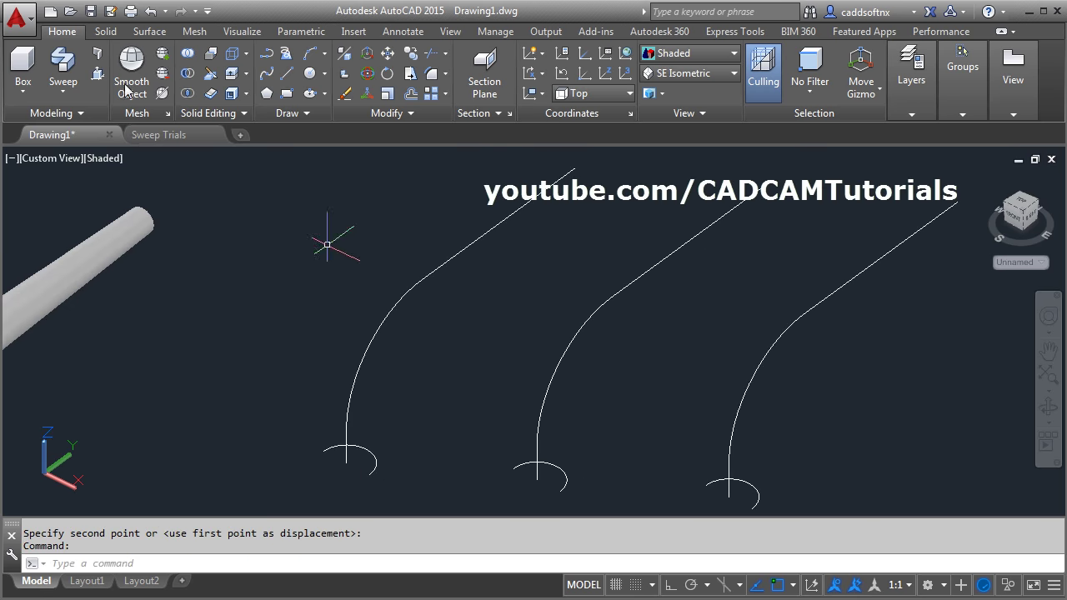
pyautogui.click(65, 70)
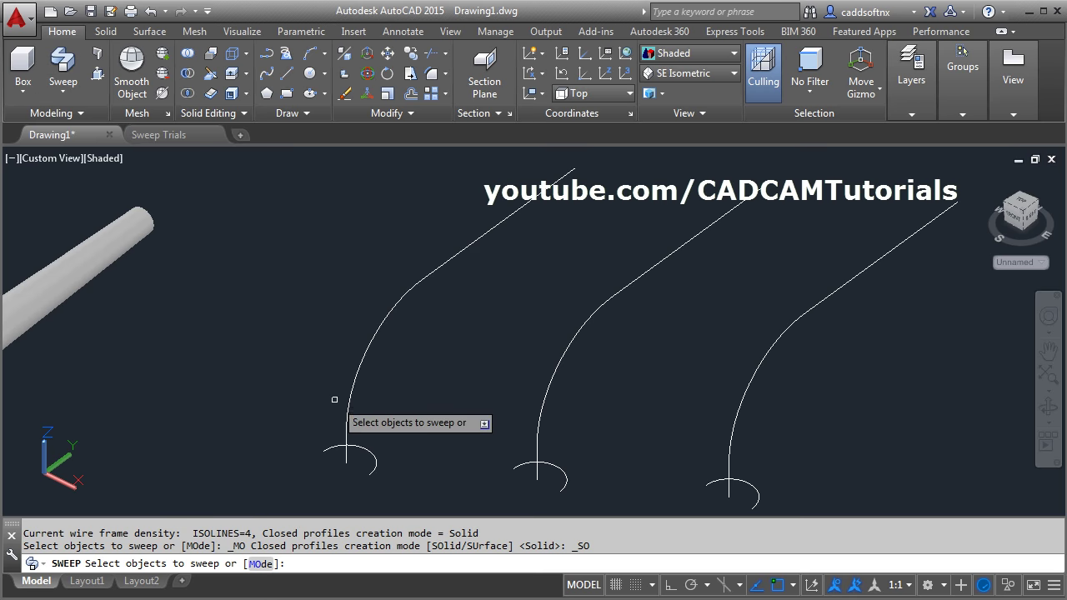
pyautogui.click(378, 457)
pyautogui.press('Return')
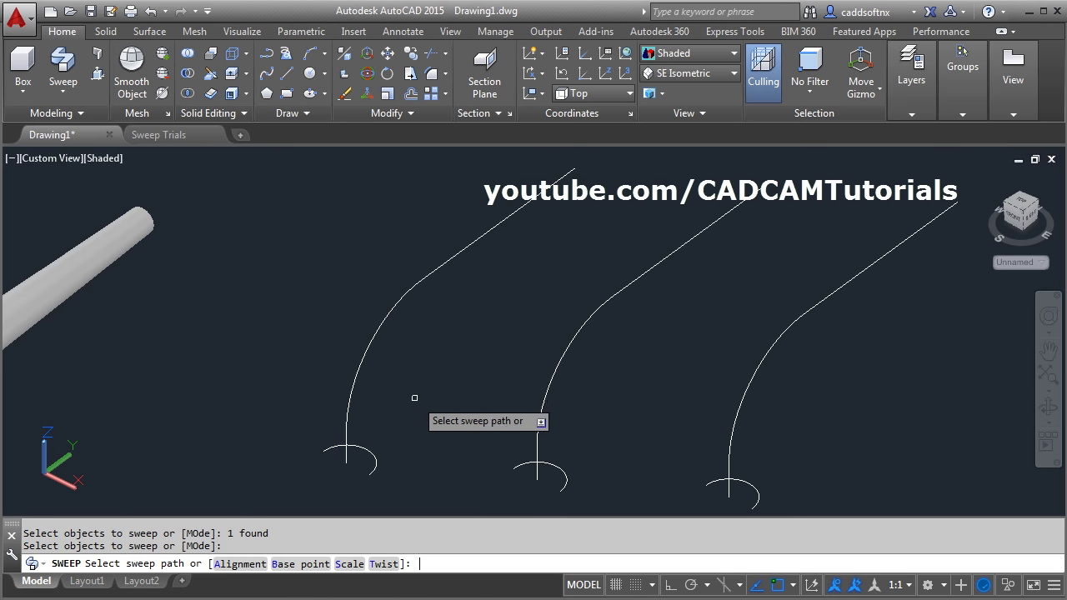
pyautogui.click(298, 566)
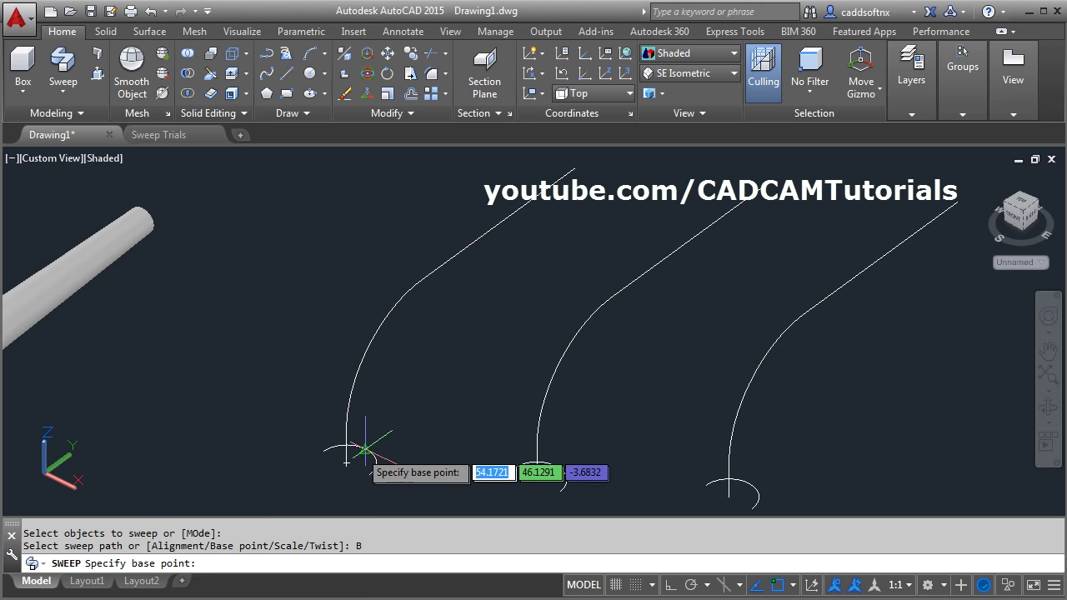
pyautogui.scroll(2, 378, 490)
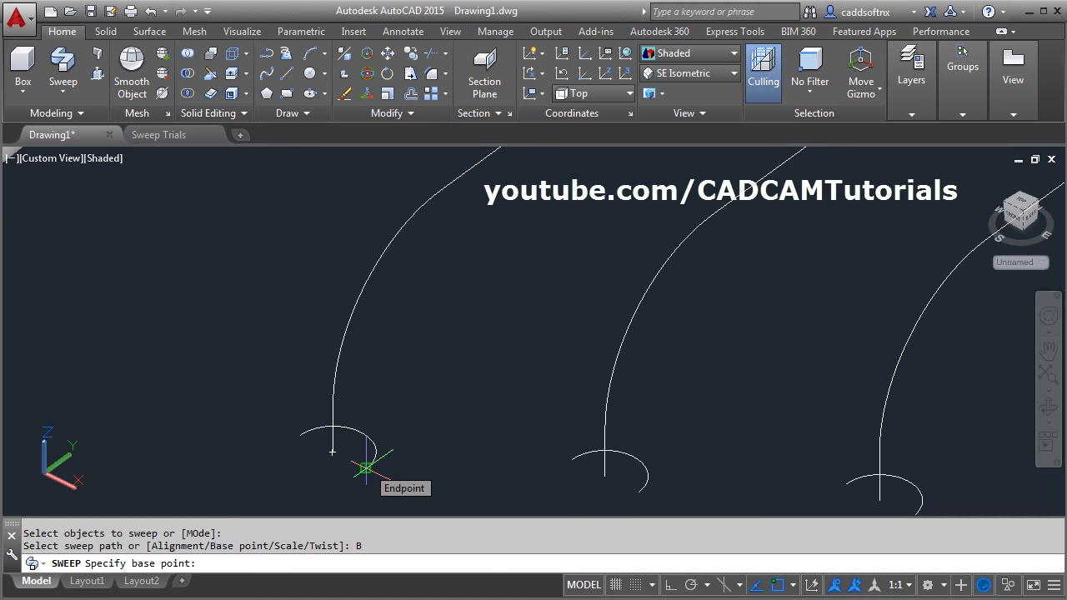
pyautogui.click(331, 452)
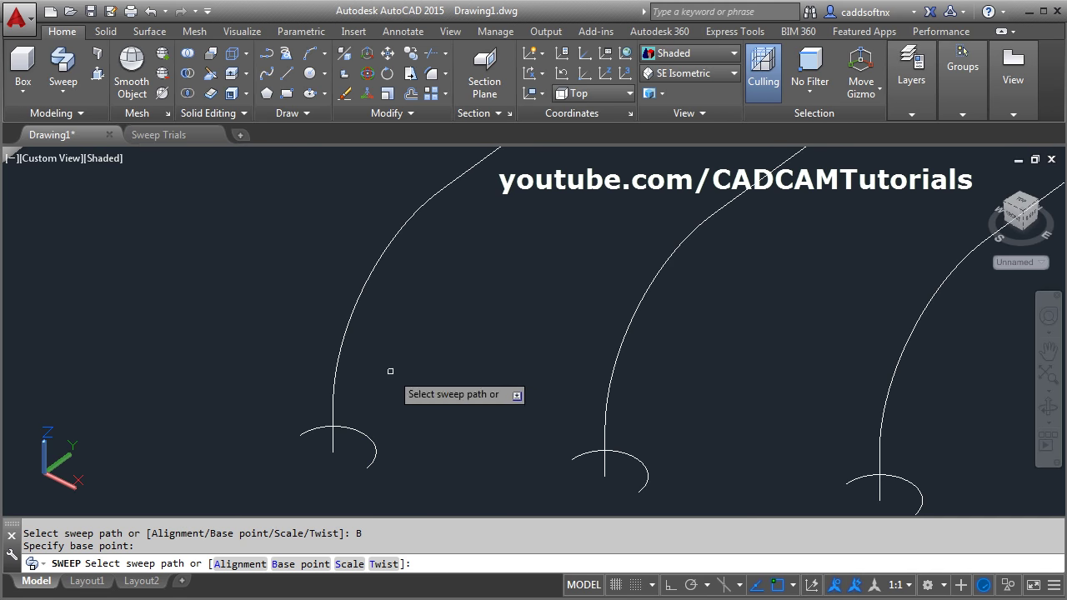
pyautogui.click(338, 359)
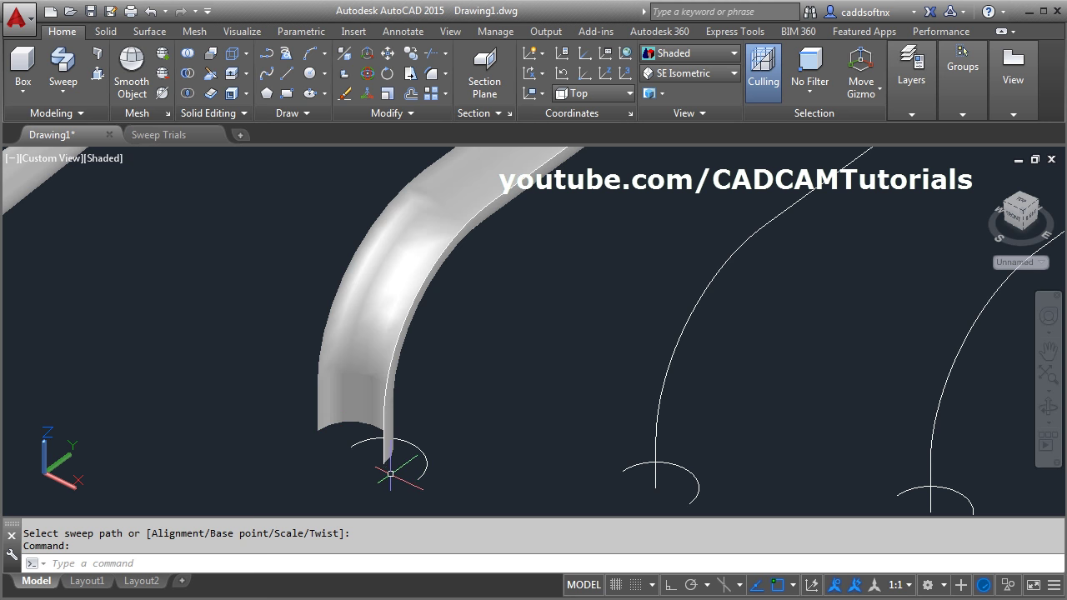
pyautogui.scroll(-3, 445, 453)
pyautogui.scroll(2, 476, 393)
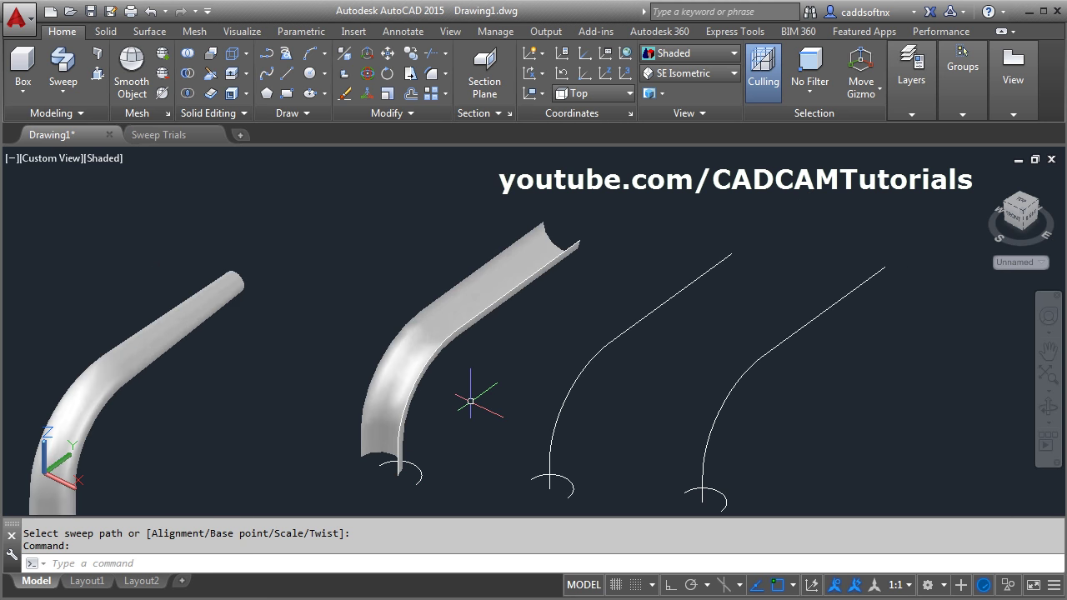
# Step: Sweep the next half-circle arc along its bent curve with an 1800° twist
pyautogui.moveTo(476, 393); pyautogui.dragTo(325, 371, button='middle')
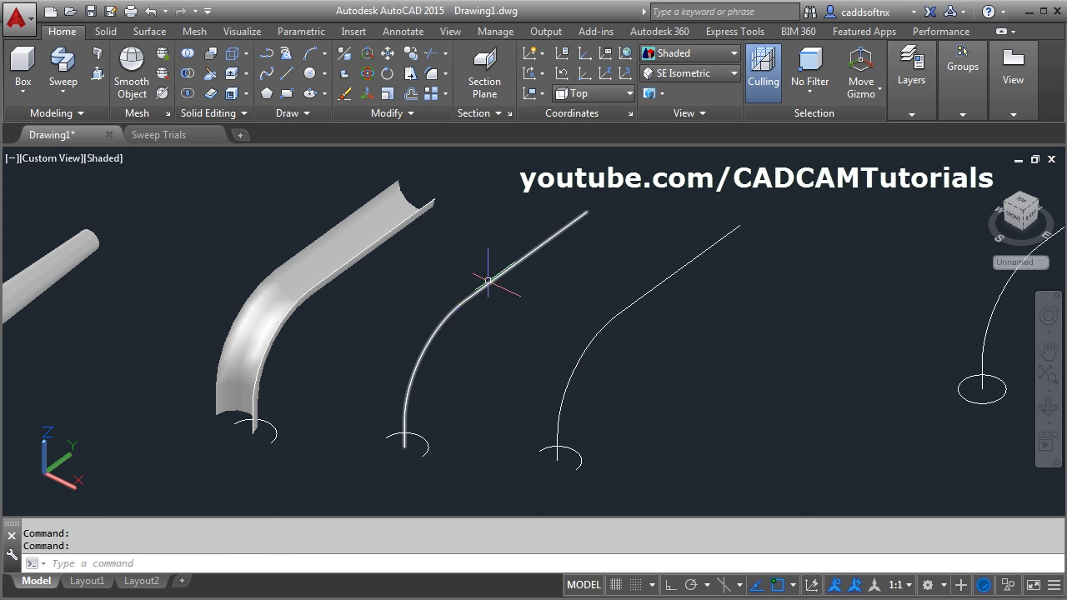
pyautogui.click(62, 65)
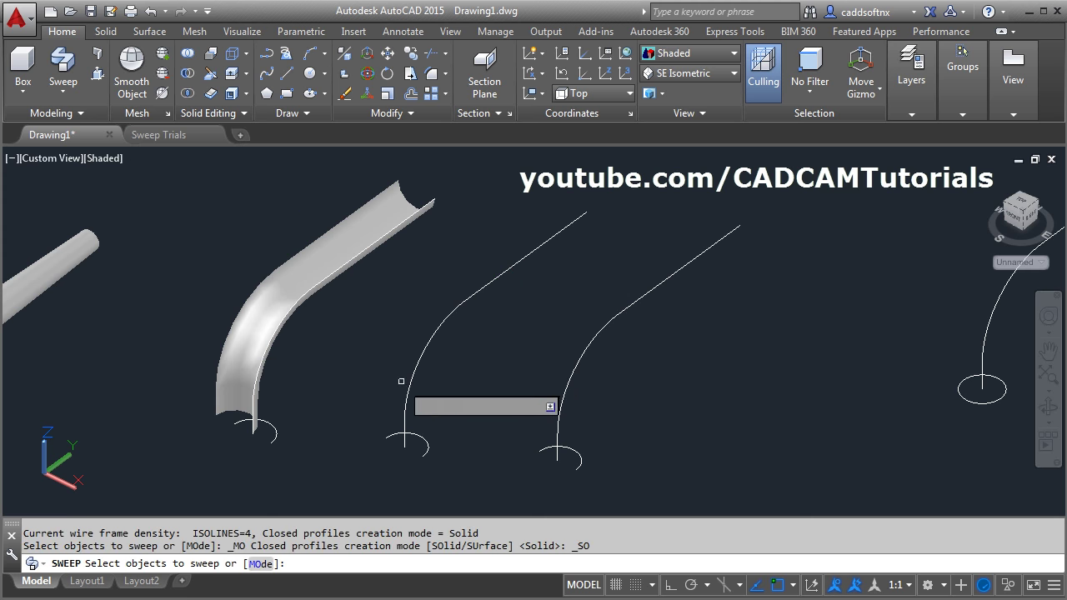
pyautogui.click(424, 438)
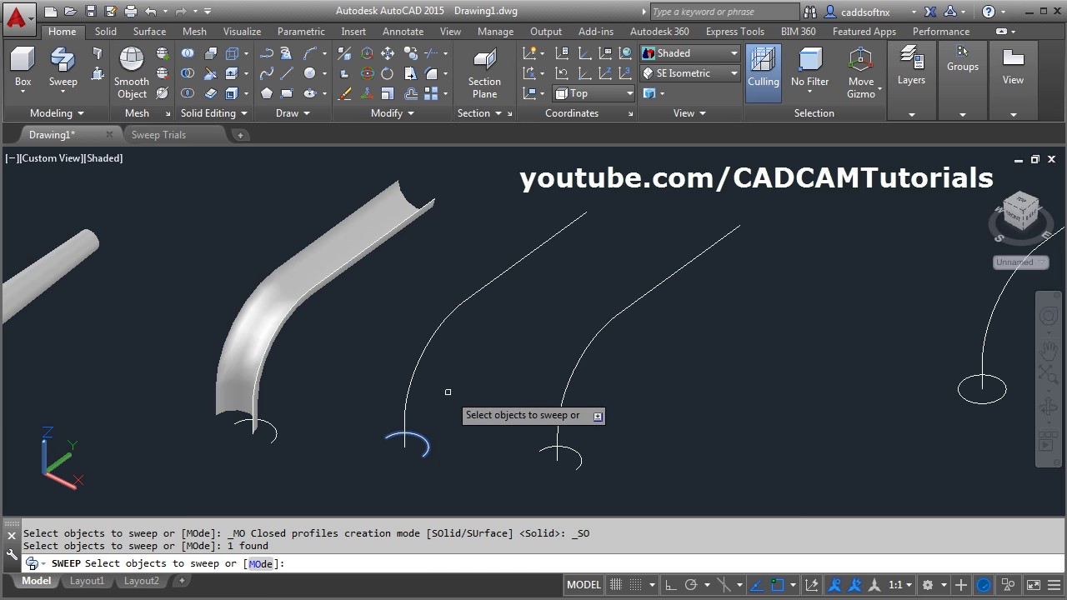
pyautogui.press('Return')
pyautogui.click(385, 564)
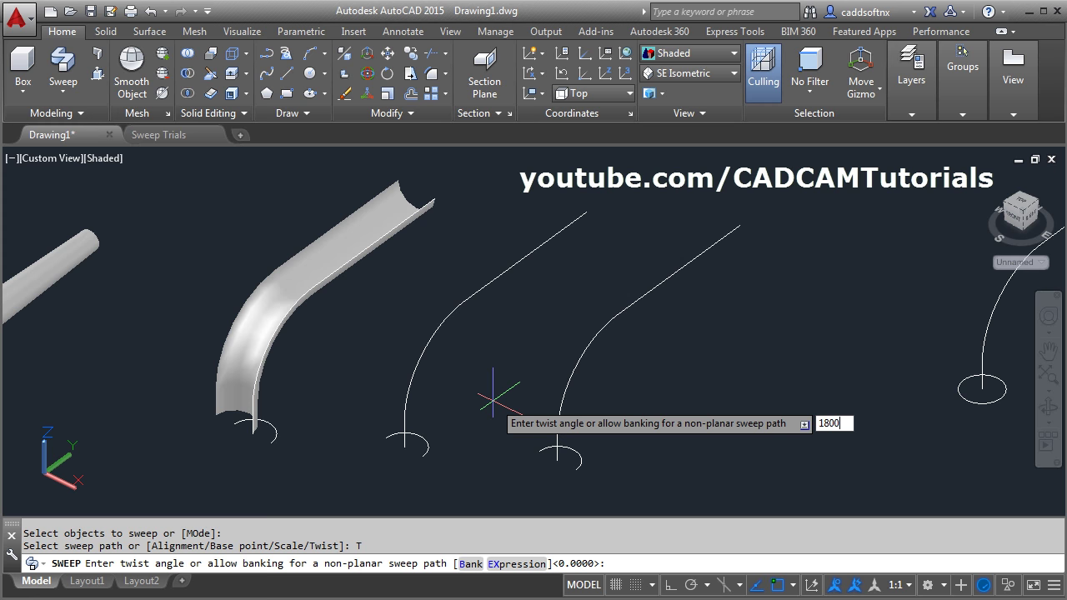
pyautogui.write('1800')
pyautogui.press('Return')
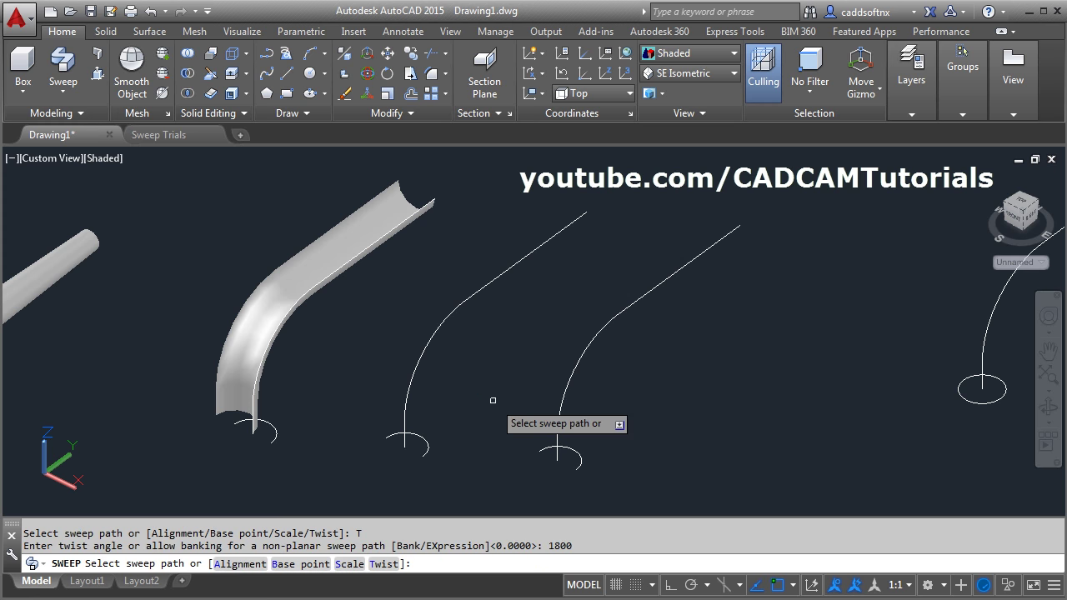
pyautogui.click(409, 387)
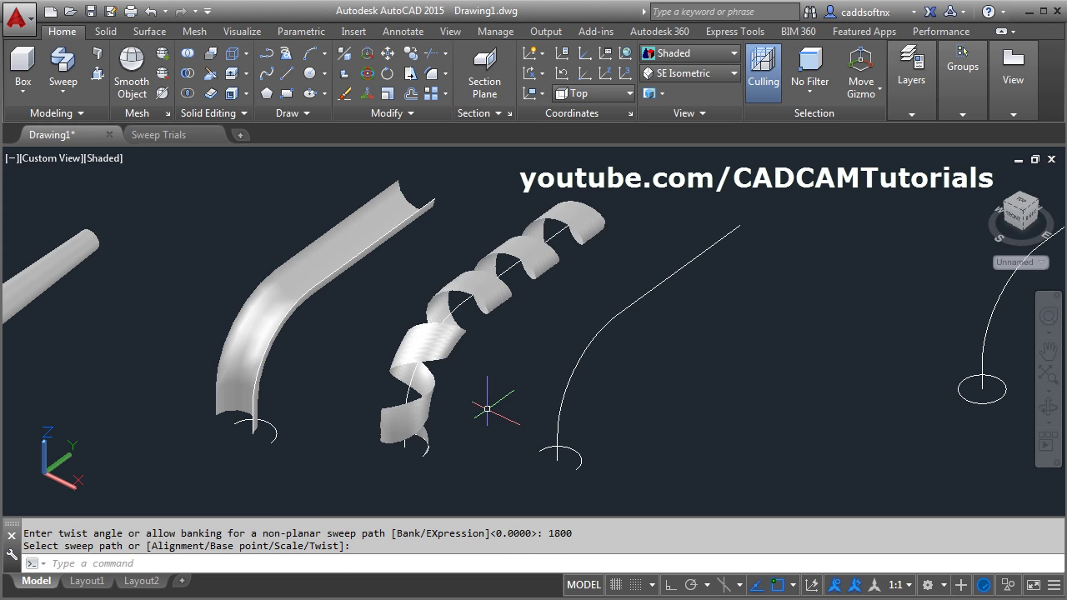
pyautogui.keyDown('shift'); pyautogui.moveTo(487, 408); pyautogui.dragTo(437, 415, button='middle'); pyautogui.keyUp('shift')
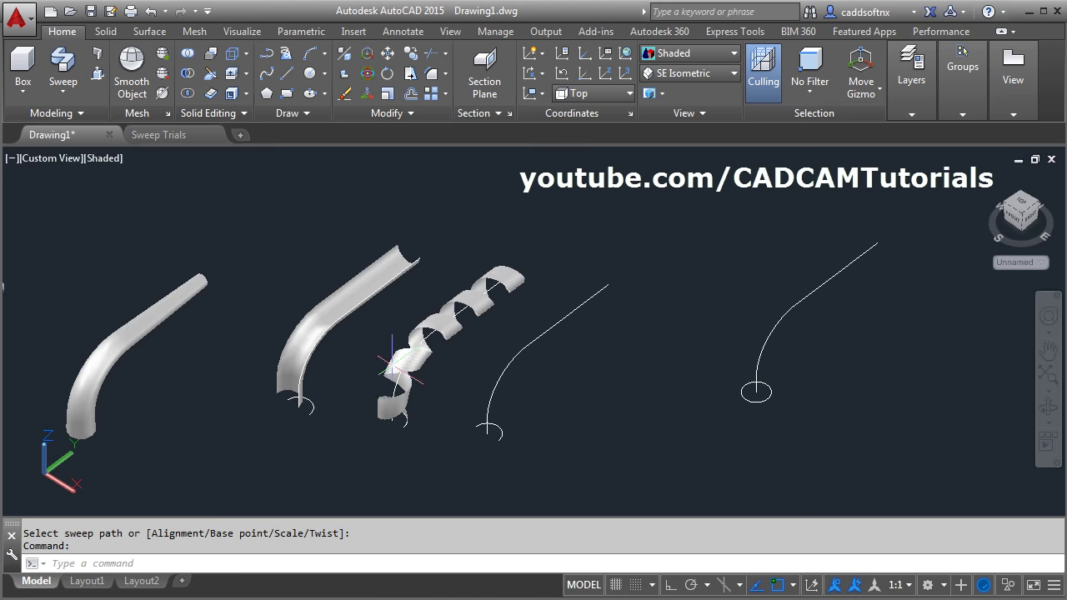
# Step: Draw a small circle beside the base of the last path's arc
pyautogui.scroll(3, 392, 366)
pyautogui.keyDown('shift'); pyautogui.moveTo(501, 422); pyautogui.dragTo(464, 399, button='middle'); pyautogui.keyUp('shift')
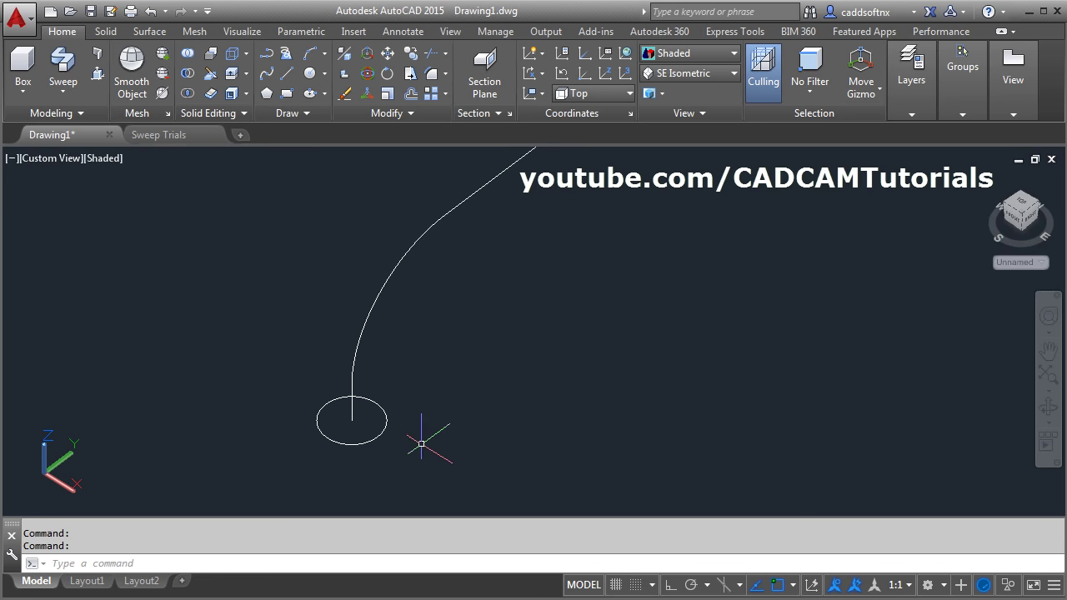
pyautogui.keyDown('shift'); pyautogui.moveTo(419, 441); pyautogui.dragTo(513, 378, button='middle'); pyautogui.keyUp('shift')
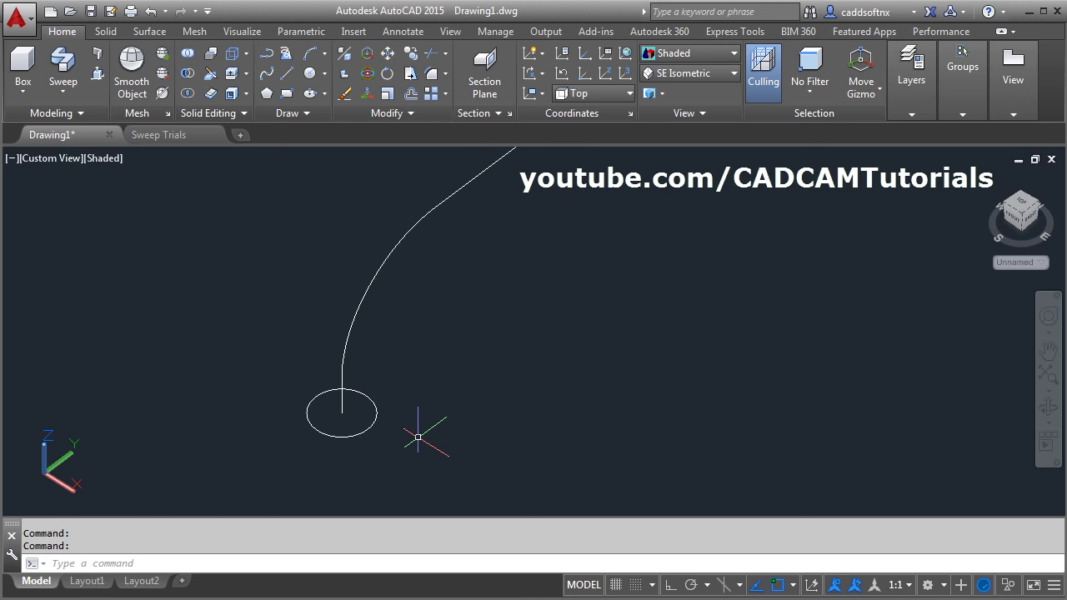
pyautogui.keyDown('shift'); pyautogui.moveTo(418, 437); pyautogui.dragTo(357, 428, button='middle'); pyautogui.keyUp('shift')
pyautogui.write('c')
pyautogui.press('Return')
pyautogui.click(325, 428)
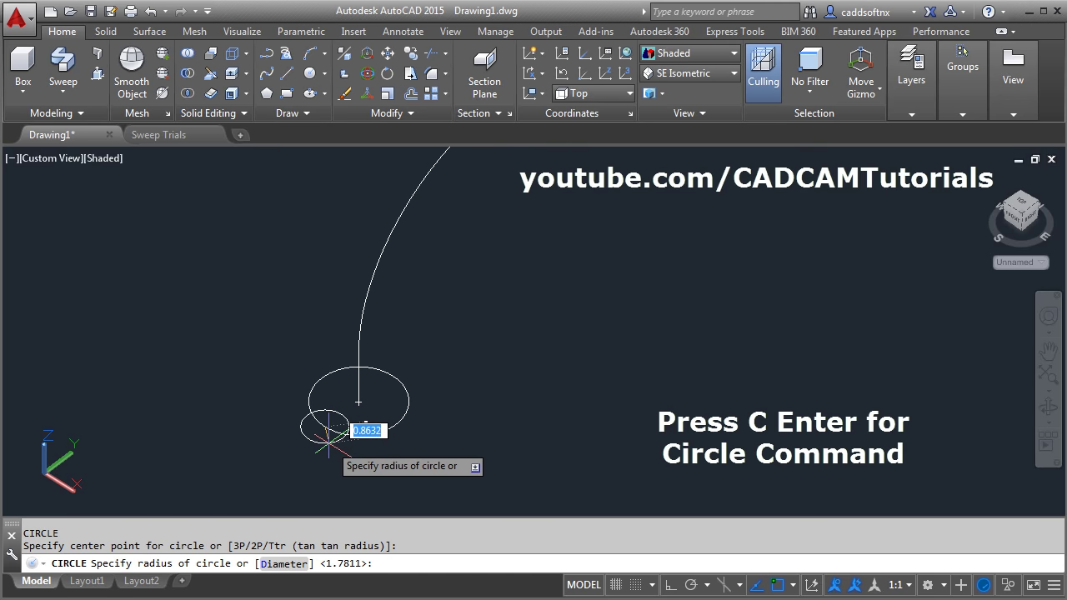
pyautogui.click(327, 430)
# Step: Polar-array the small circle into a ring of six around the arc's lower end
pyautogui.scroll(2, 360, 374)
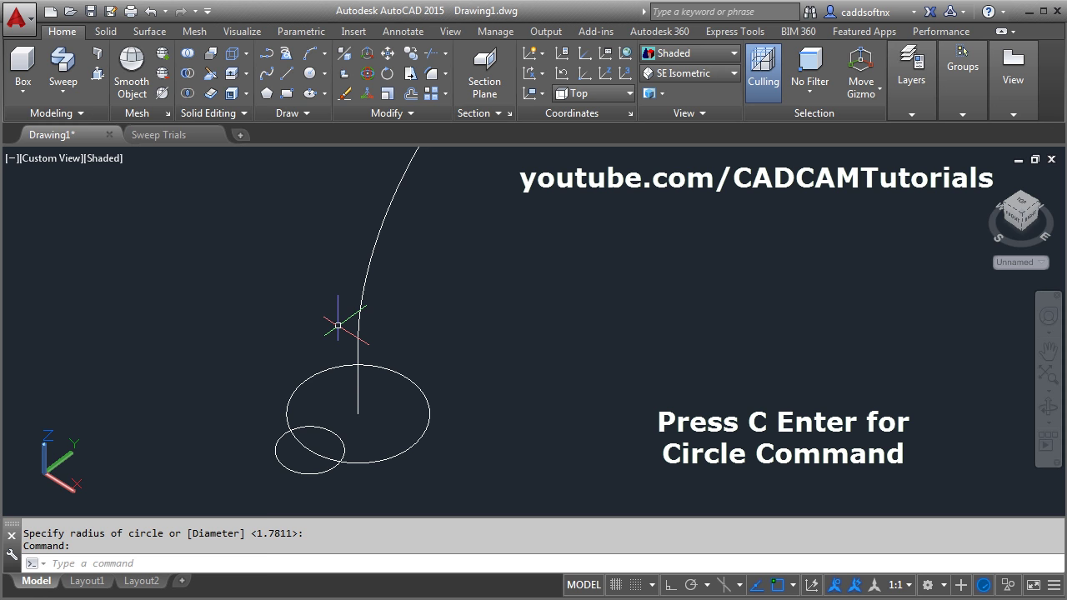
pyautogui.write('ar')
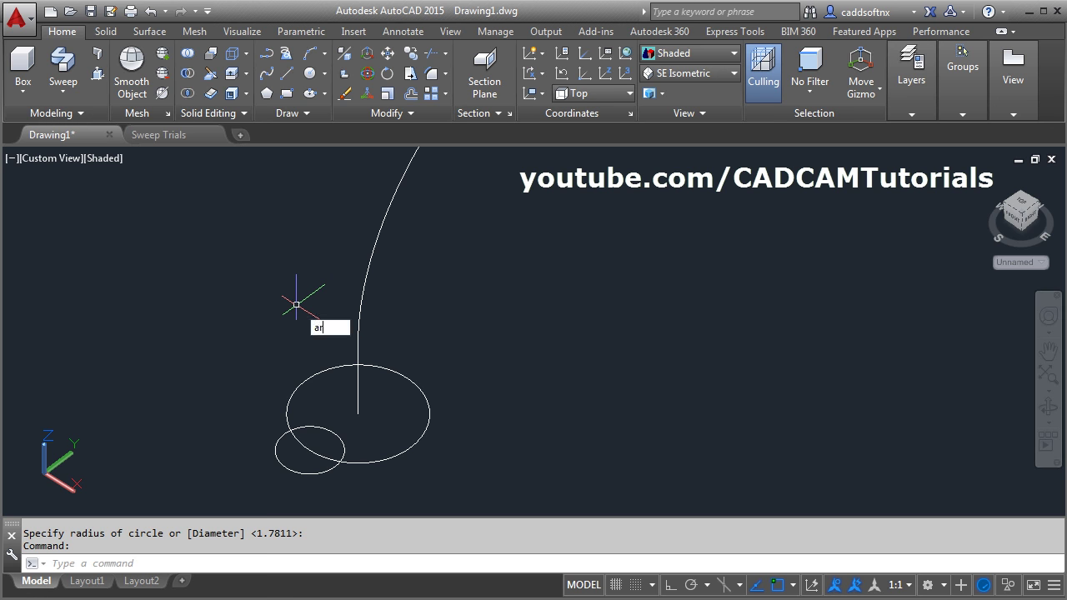
pyautogui.press('Return')
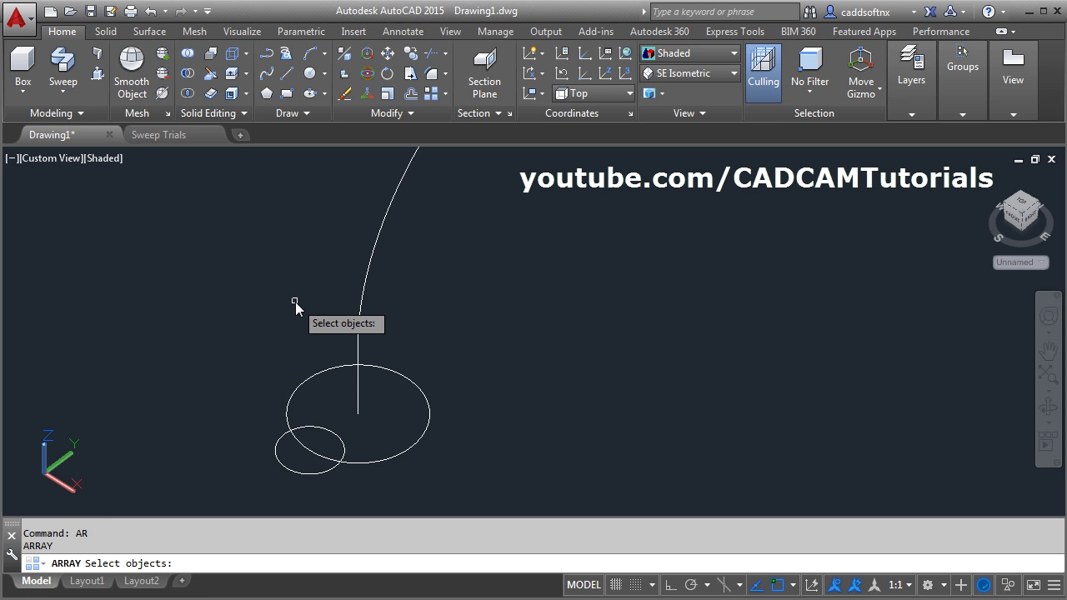
pyautogui.click(338, 438)
pyautogui.press('Return')
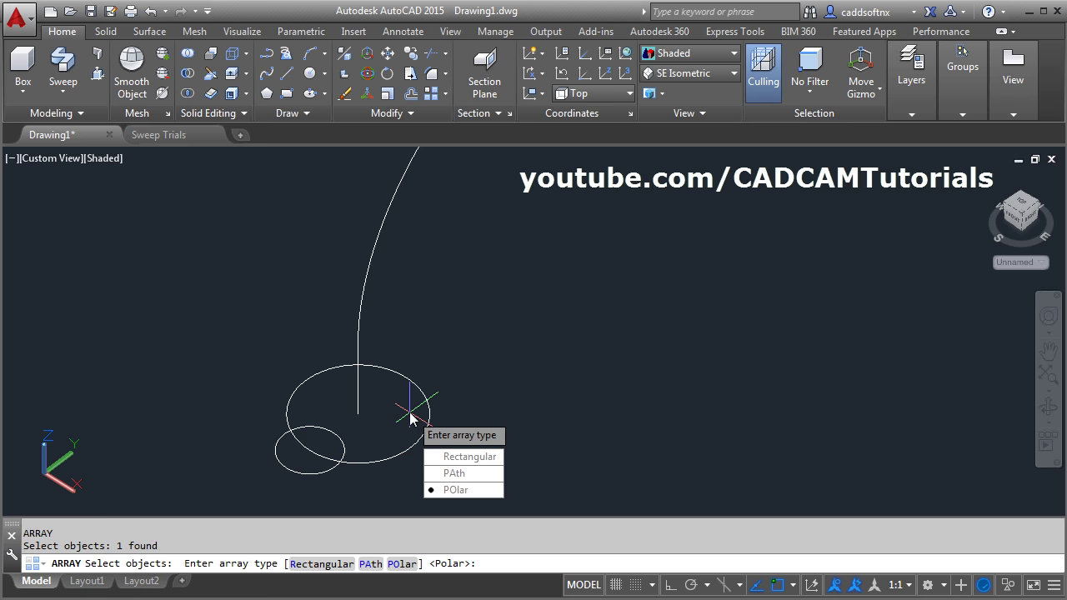
pyautogui.click(473, 493)
pyautogui.click(356, 414)
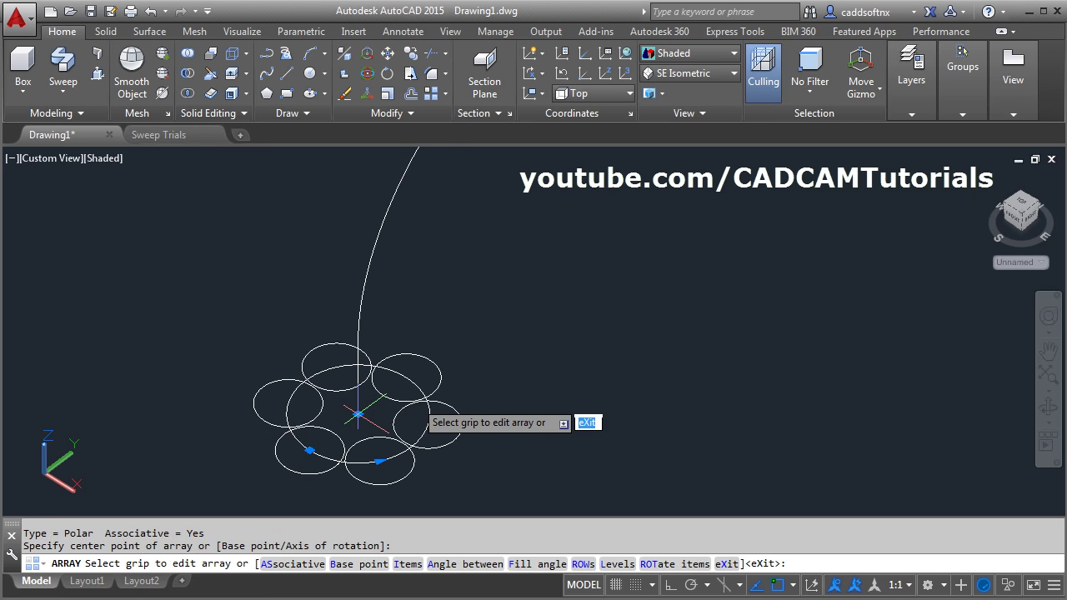
pyautogui.press('Escape')
pyautogui.press('Escape')
pyautogui.scroll(-2, 418, 472)
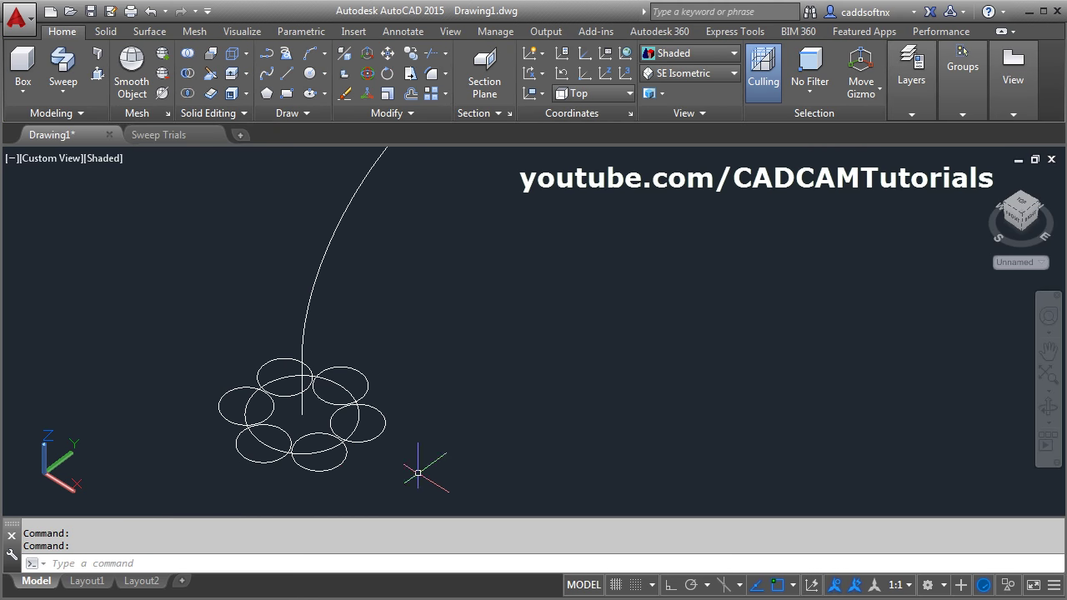
pyautogui.write('e')
pyautogui.press('Return')
# Step: Erase the large circle
pyautogui.click(324, 448)
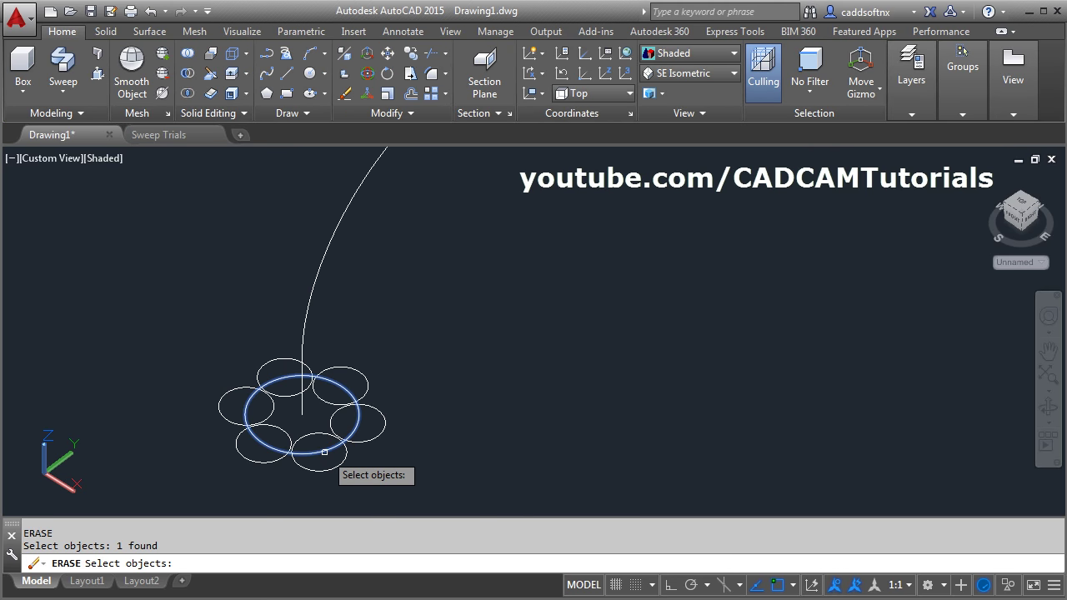
pyautogui.press('Return')
pyautogui.scroll(-1, 335, 437)
pyautogui.click(335, 437)
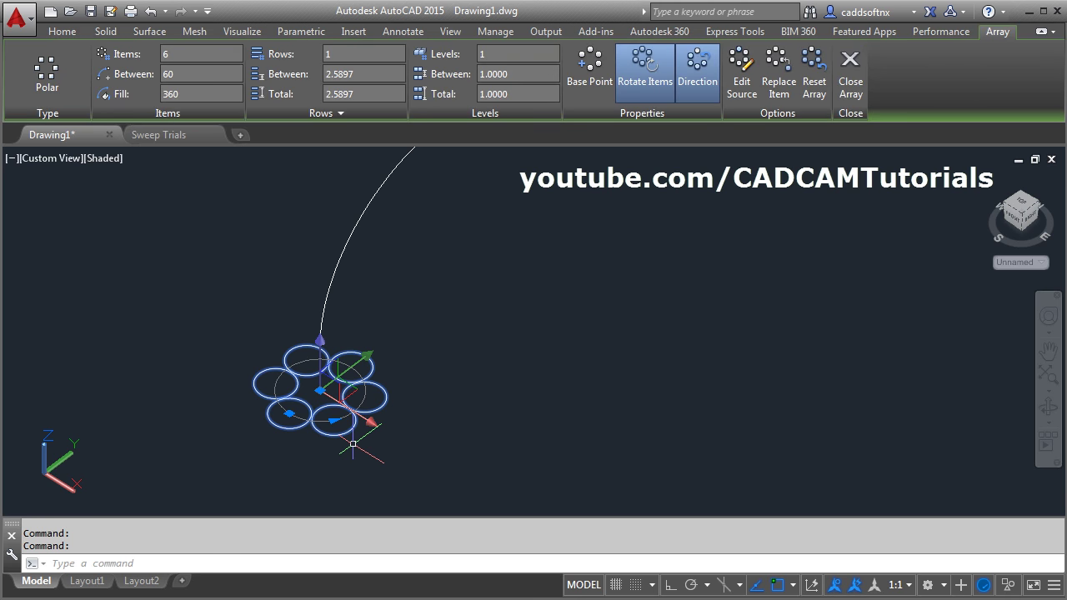
pyautogui.press('Escape')
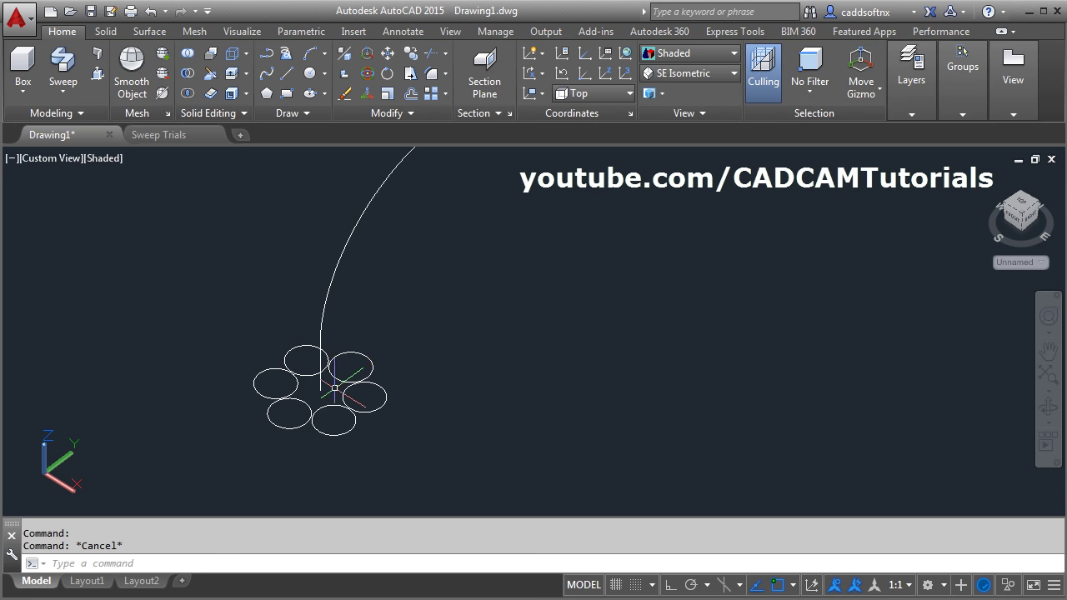
# Step: Explode the circle array into six separate circles
pyautogui.click(388, 116)
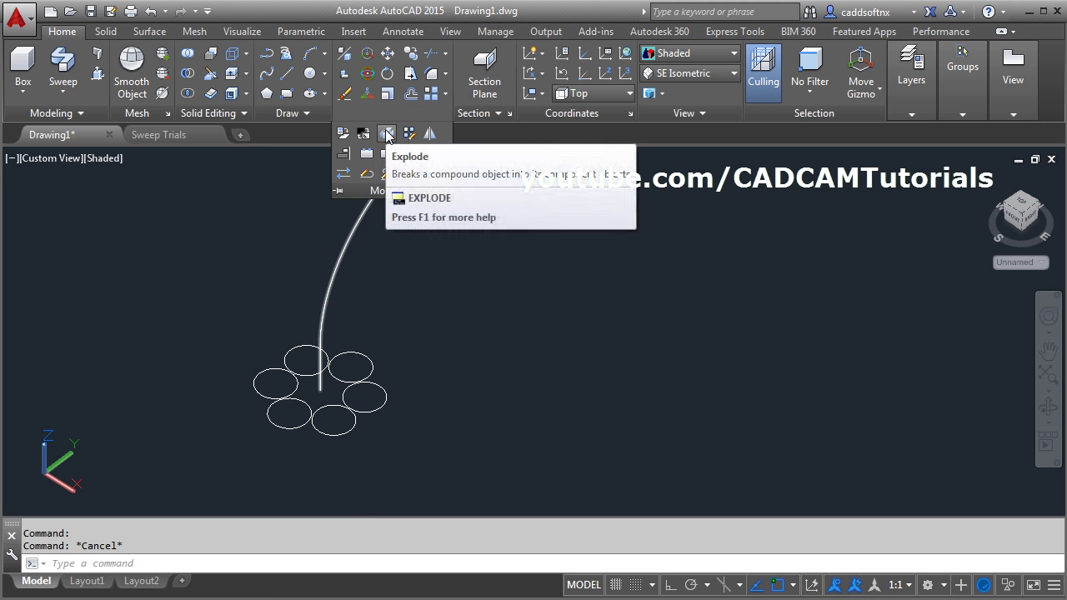
pyautogui.click(386, 134)
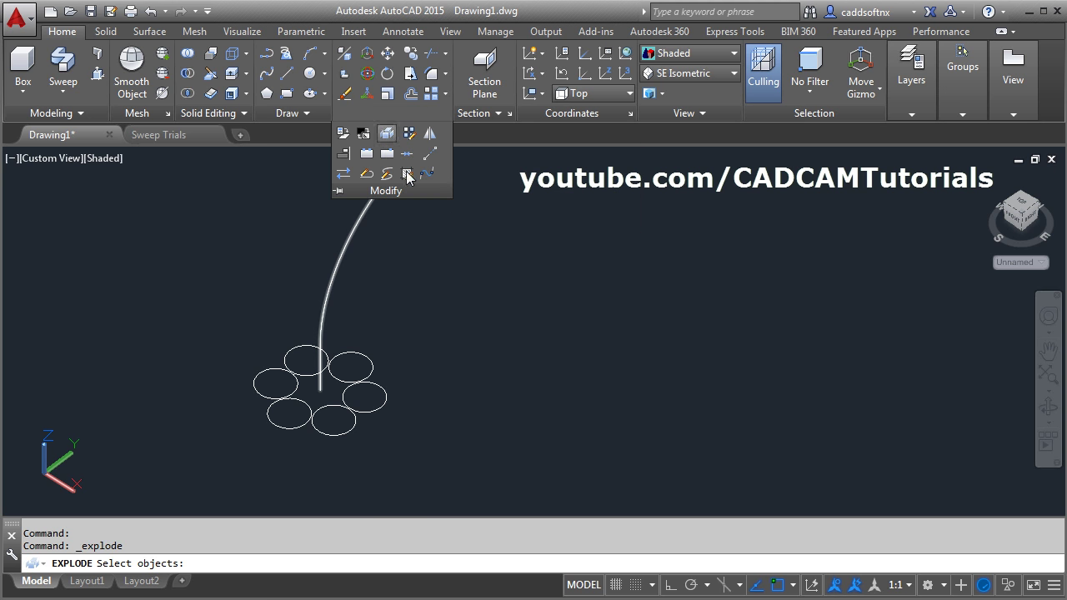
pyautogui.click(350, 430)
pyautogui.press('Return')
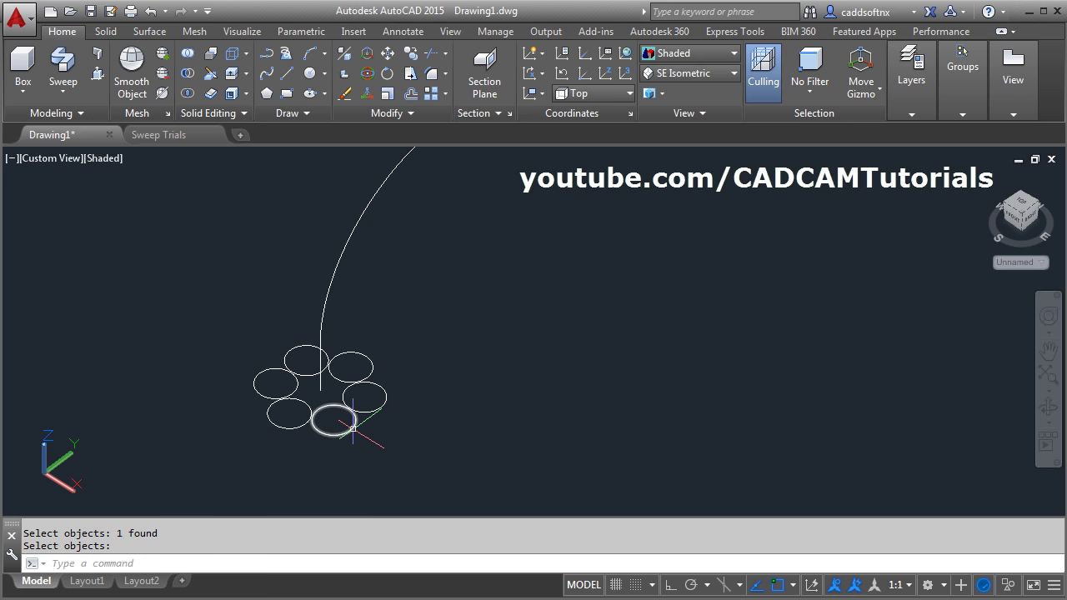
pyautogui.press('Return')
pyautogui.click(351, 428)
pyautogui.press('Escape')
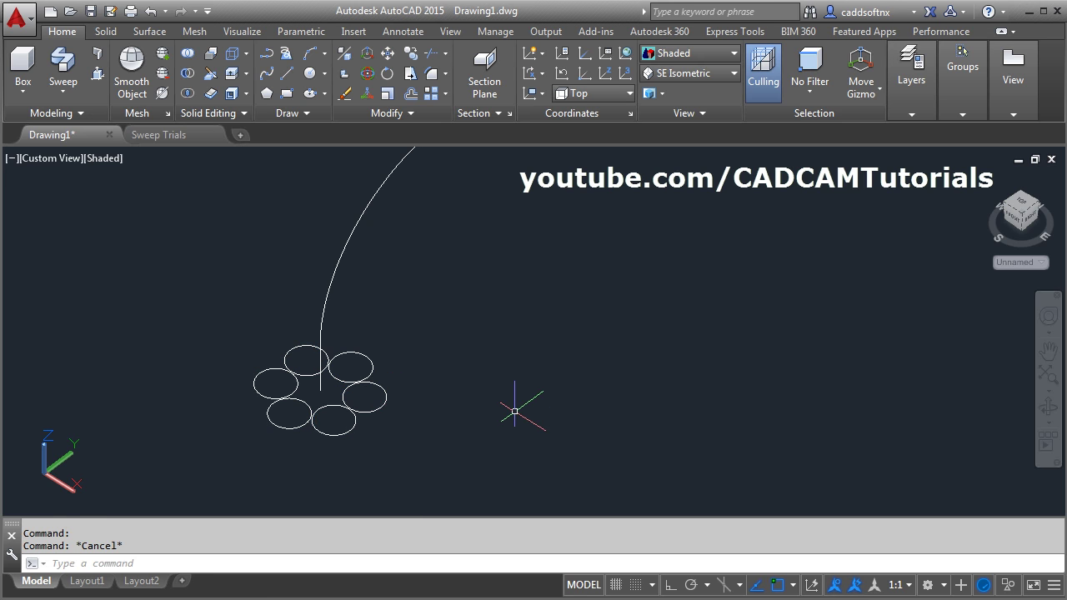
# Step: Start a sweep with all six small circles selected as profiles
pyautogui.click(63, 66)
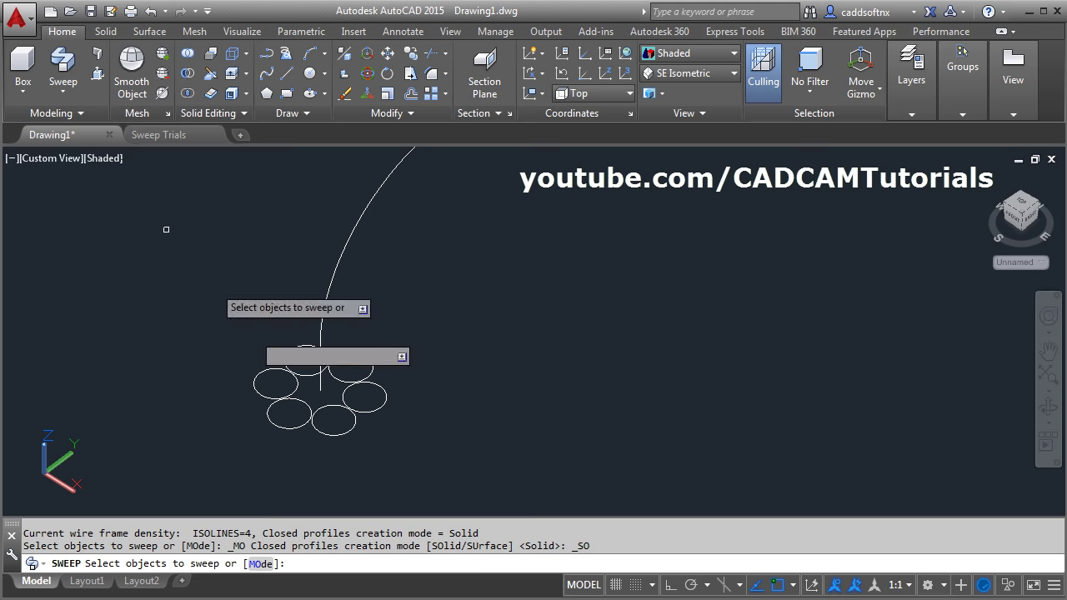
pyautogui.click(373, 471)
pyautogui.click(267, 401)
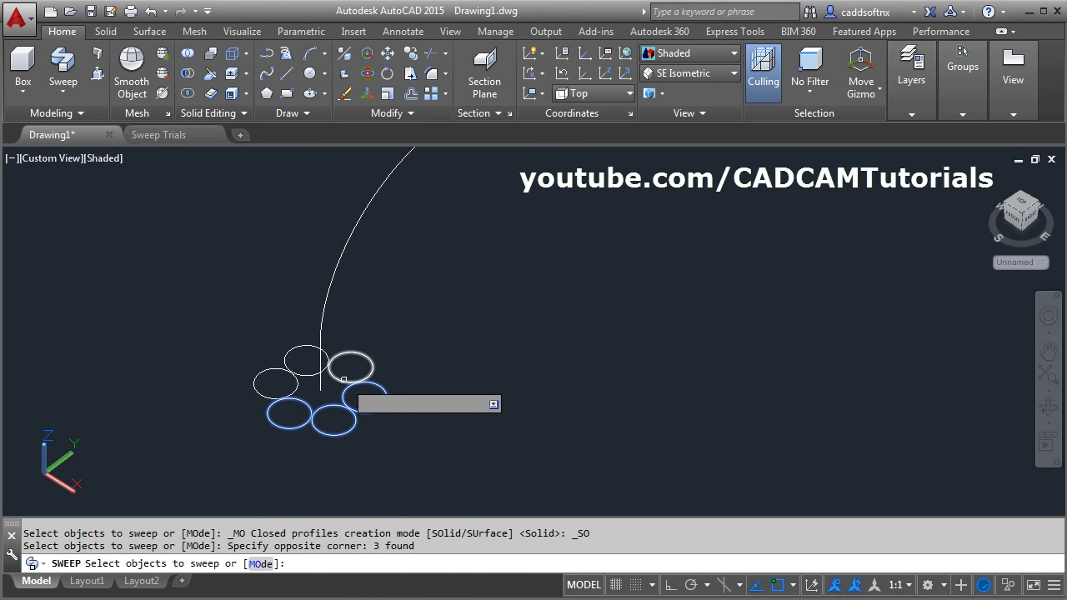
pyautogui.click(334, 379)
pyautogui.click(309, 374)
pyautogui.click(296, 385)
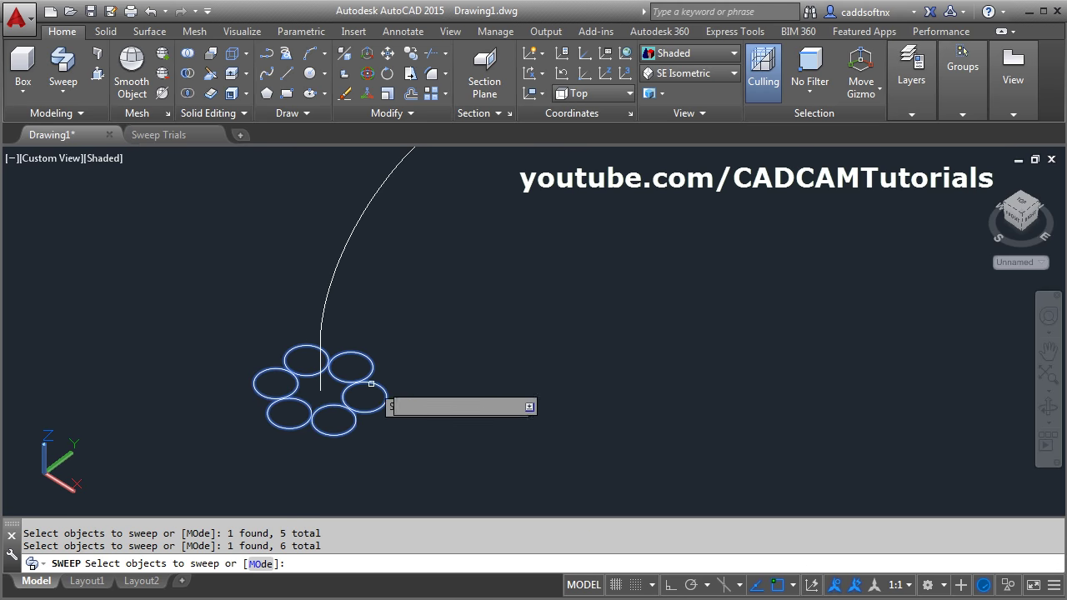
pyautogui.press('Return')
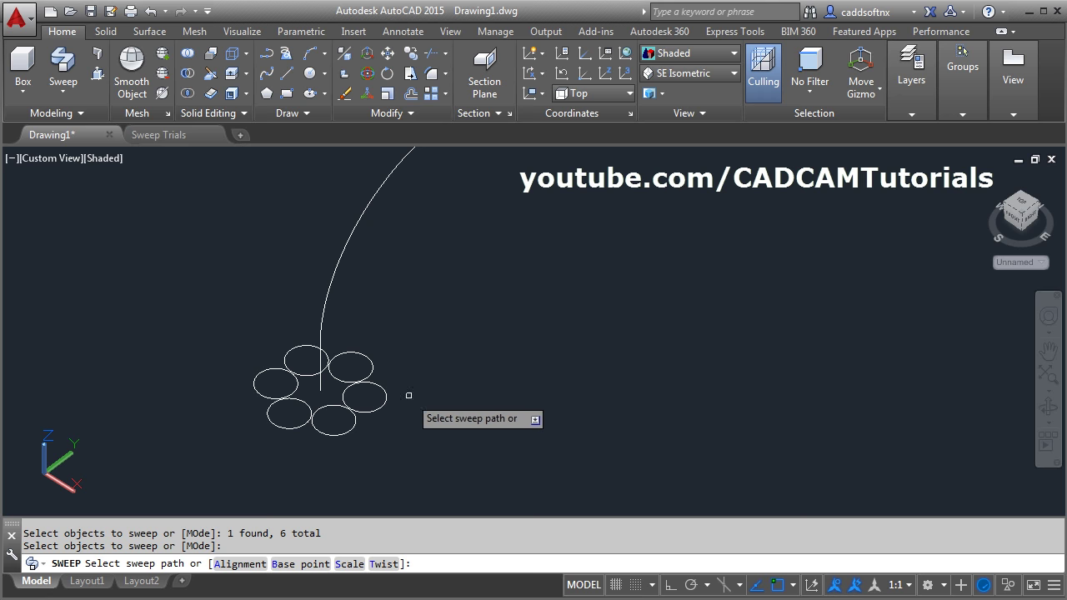
# Step: Sweep the circles along the arc with a 1080° twist into a twisted strand
pyautogui.click(383, 565)
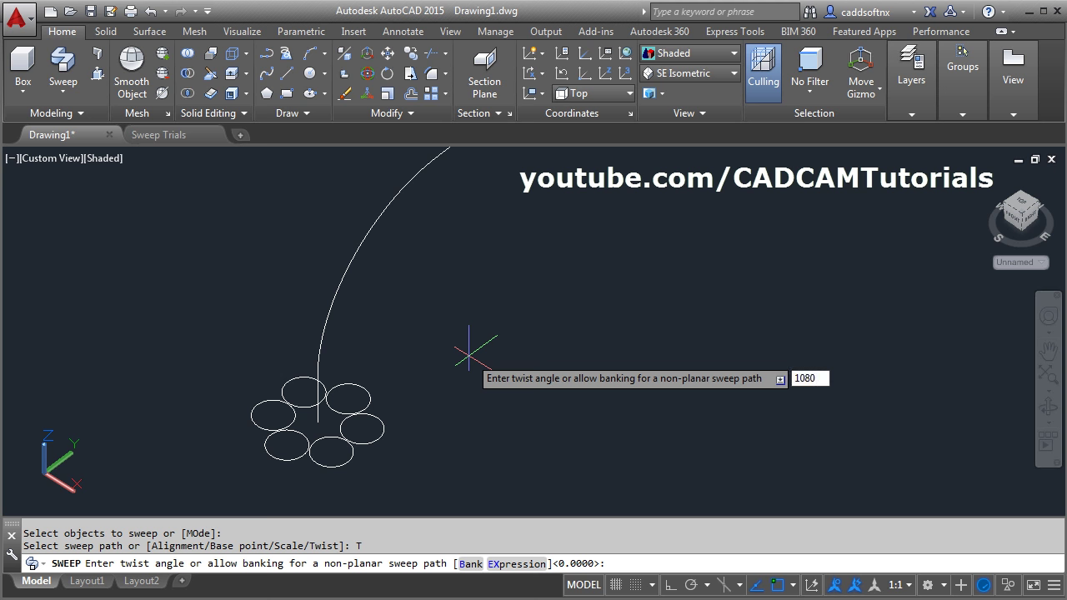
pyautogui.write('1080')
pyautogui.press('Return')
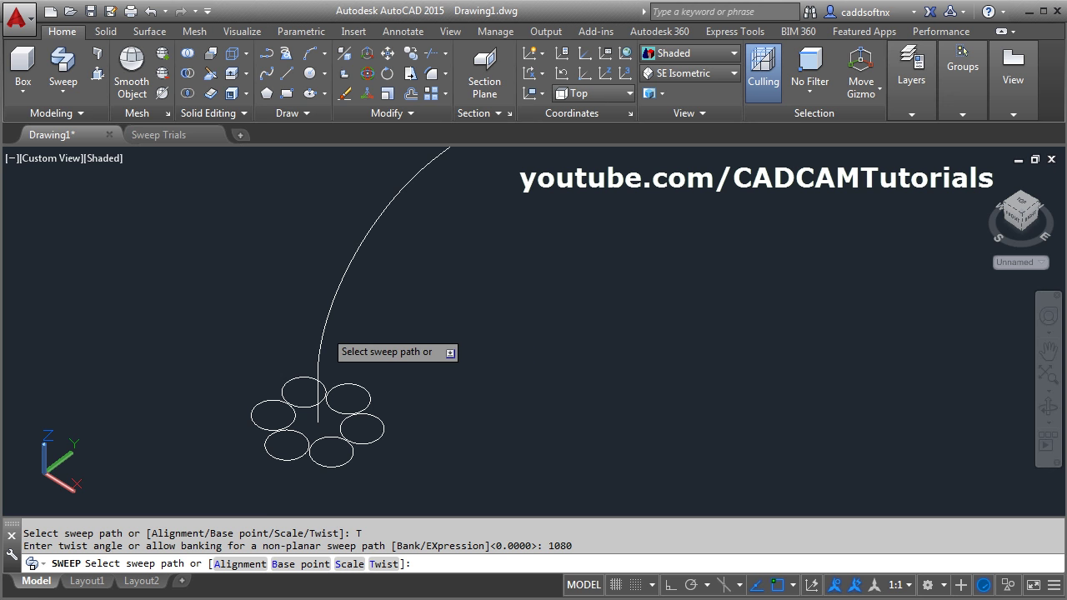
pyautogui.click(318, 344)
pyautogui.keyDown('shift'); pyautogui.moveTo(318, 343); pyautogui.dragTo(335, 305, button='middle'); pyautogui.keyUp('shift')
pyautogui.middleClick(336, 305)
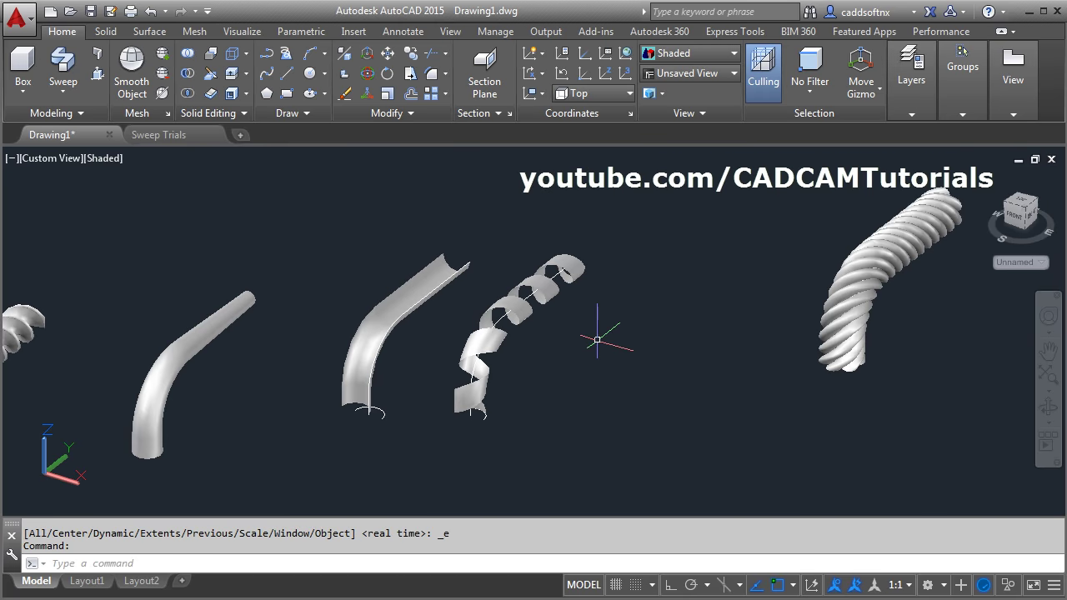
pyautogui.scroll(3, 598, 336)
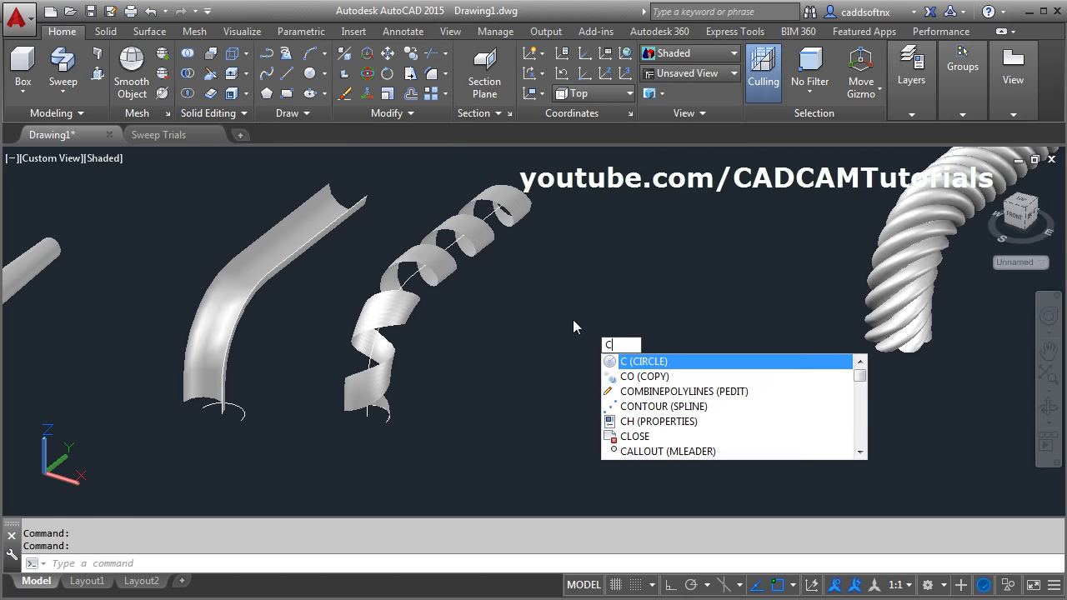
# Step: Copy the ribbon's bent path to the right
pyautogui.write('o')
pyautogui.press('Return')
pyautogui.click(410, 276)
pyautogui.press('Return')
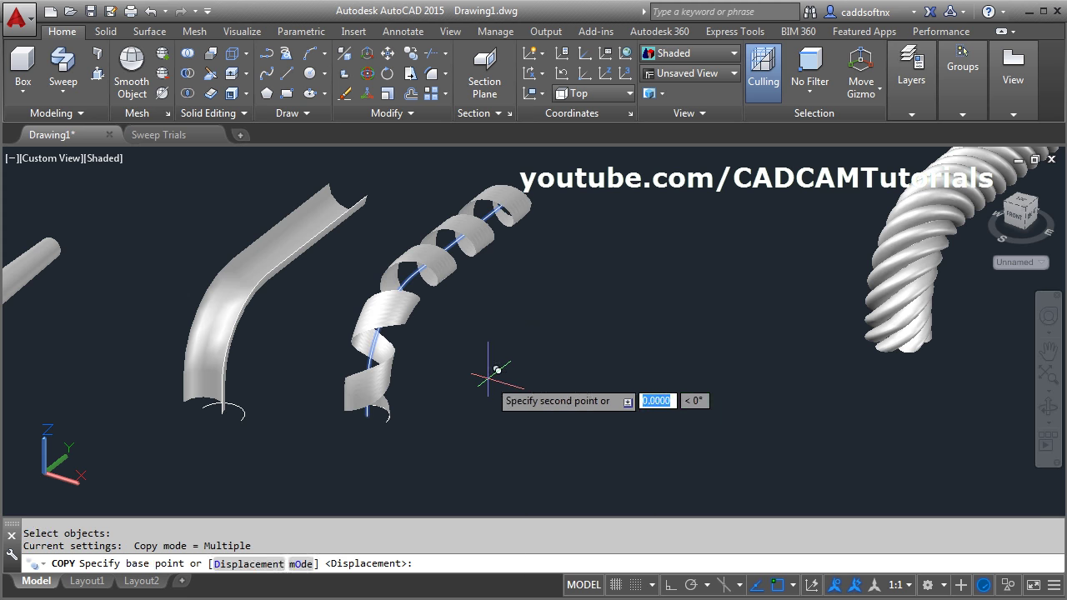
pyautogui.click(488, 375)
pyautogui.click(701, 371)
pyautogui.press('Escape')
pyautogui.scroll(2, 745, 381)
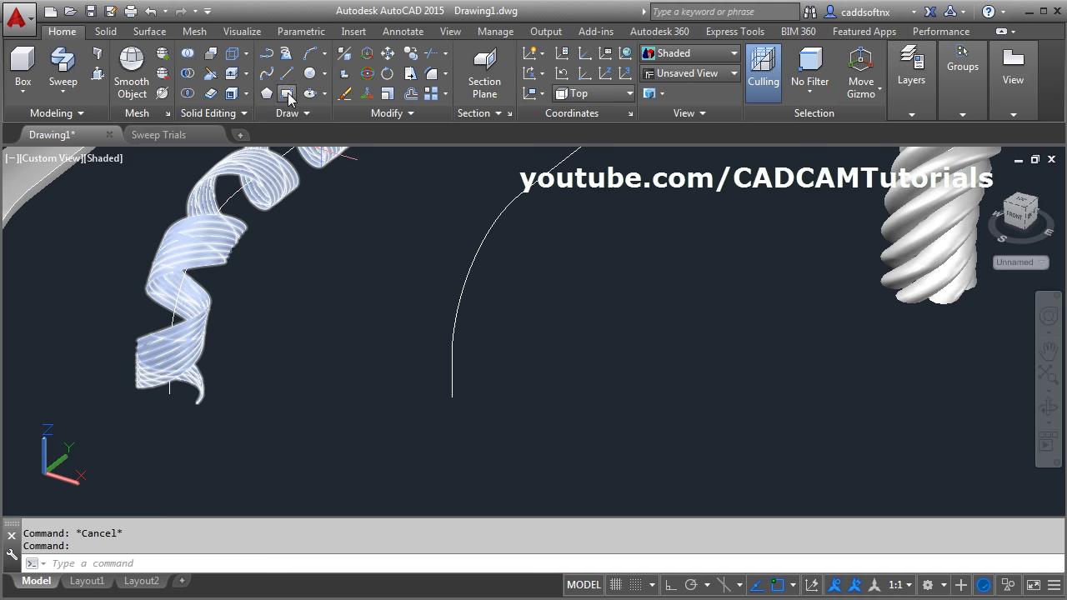
# Step: Draw a small rectangle near the copied path's lower end and select it
pyautogui.click(290, 98)
pyautogui.click(516, 427)
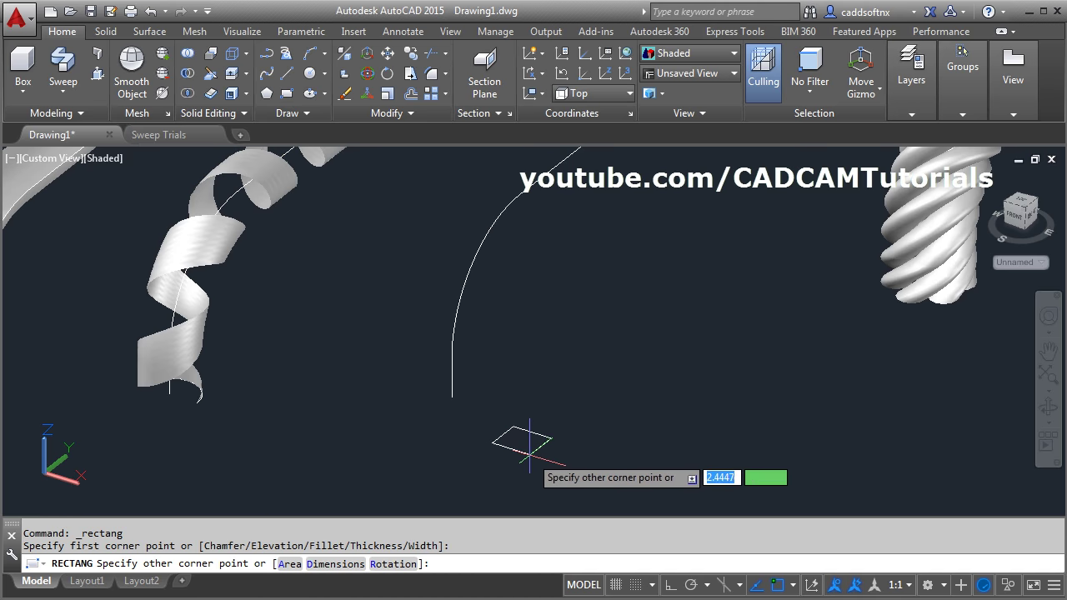
pyautogui.click(530, 451)
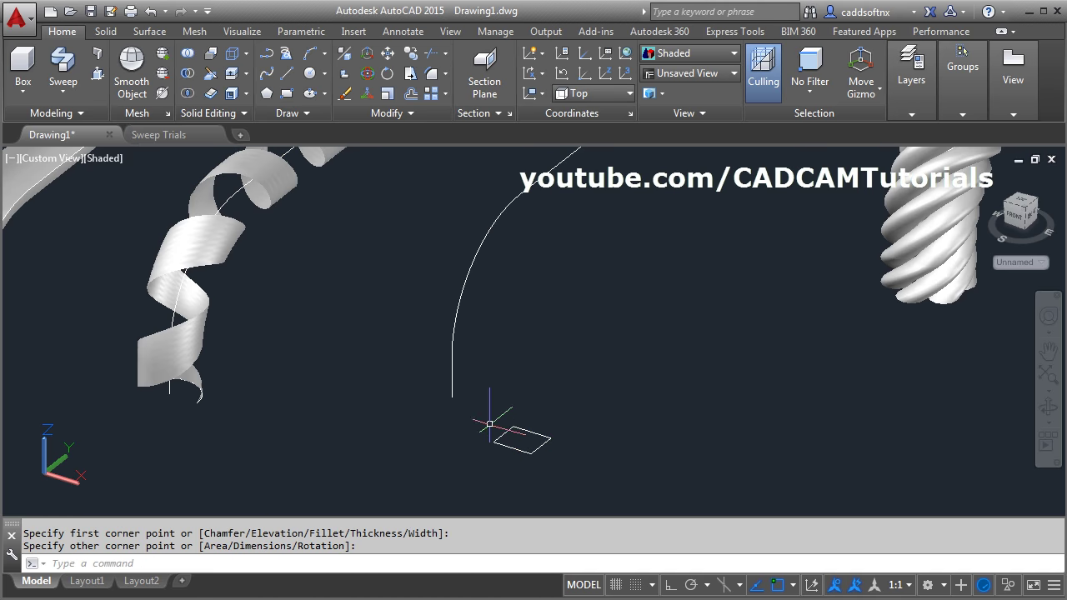
pyautogui.click(571, 405)
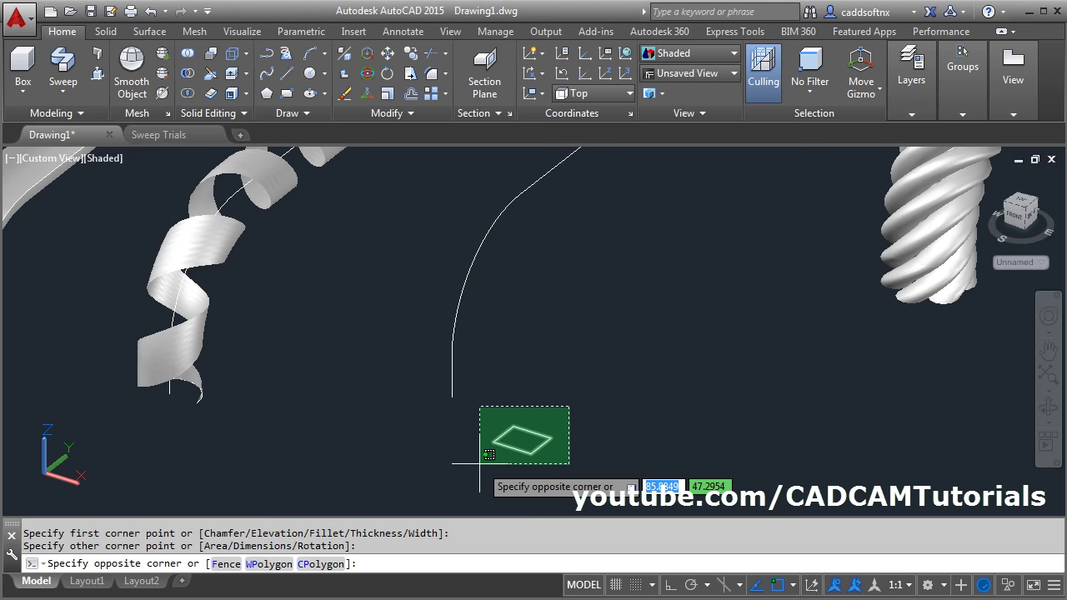
pyautogui.click(475, 461)
# Step: Rotate the small rectangle 140° about one axis so it stands upright
pyautogui.click(879, 89)
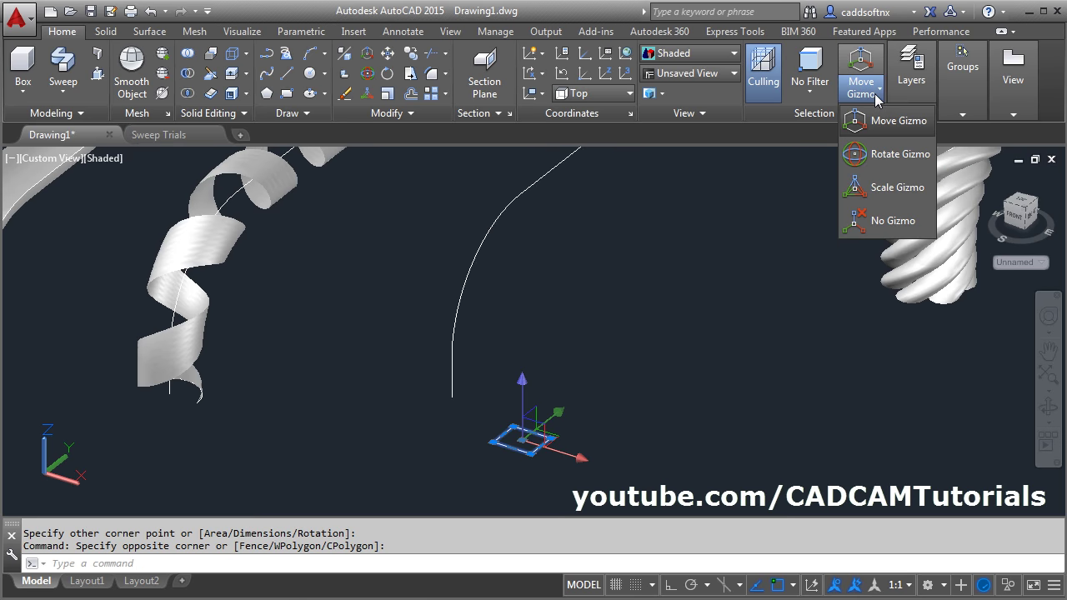
pyautogui.click(884, 156)
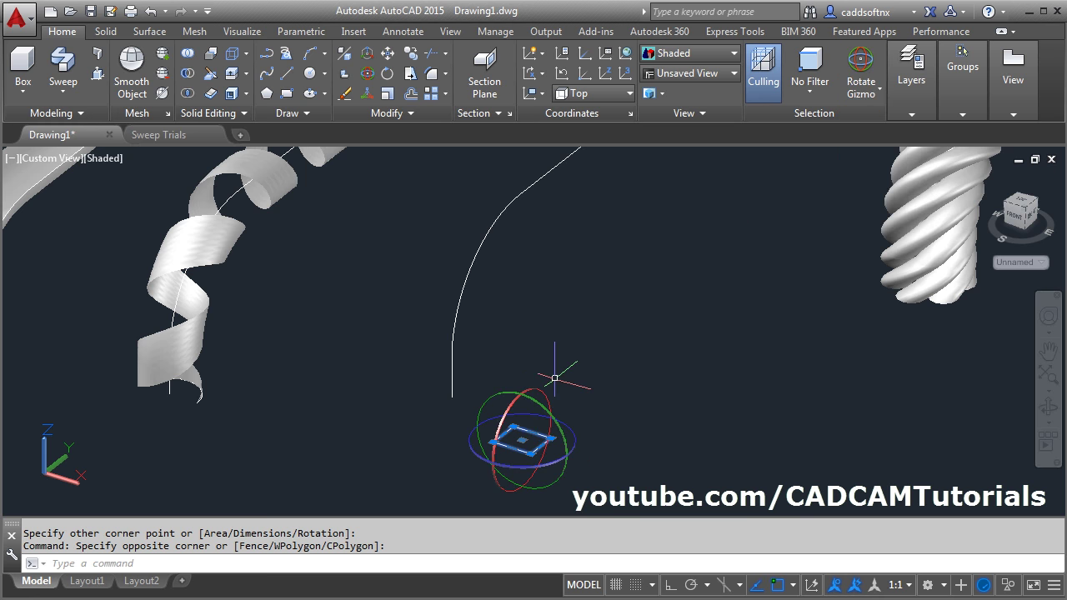
pyautogui.click(511, 417)
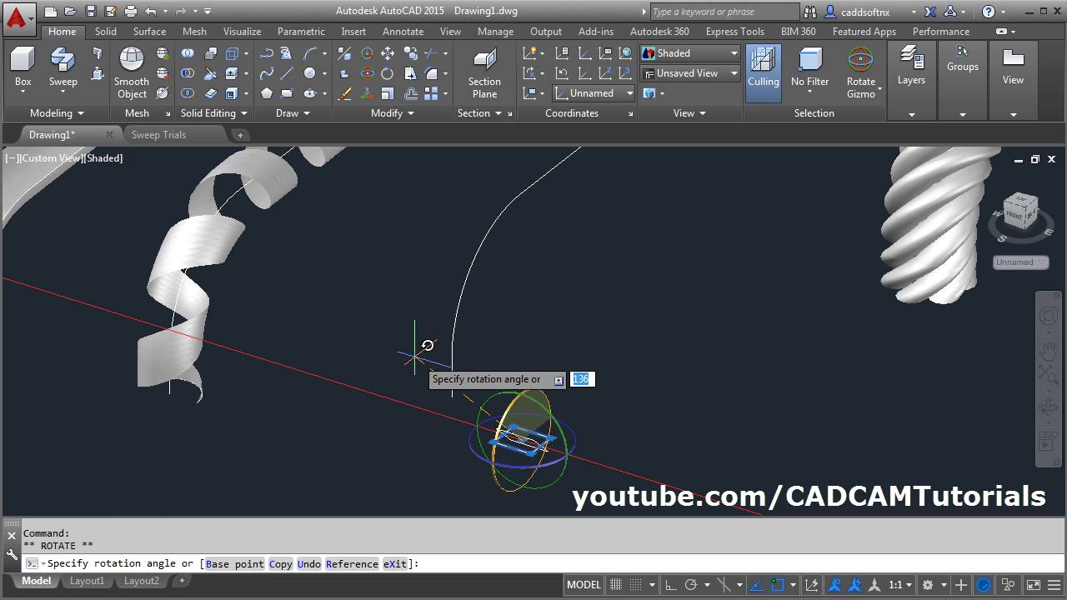
pyautogui.press('Return')
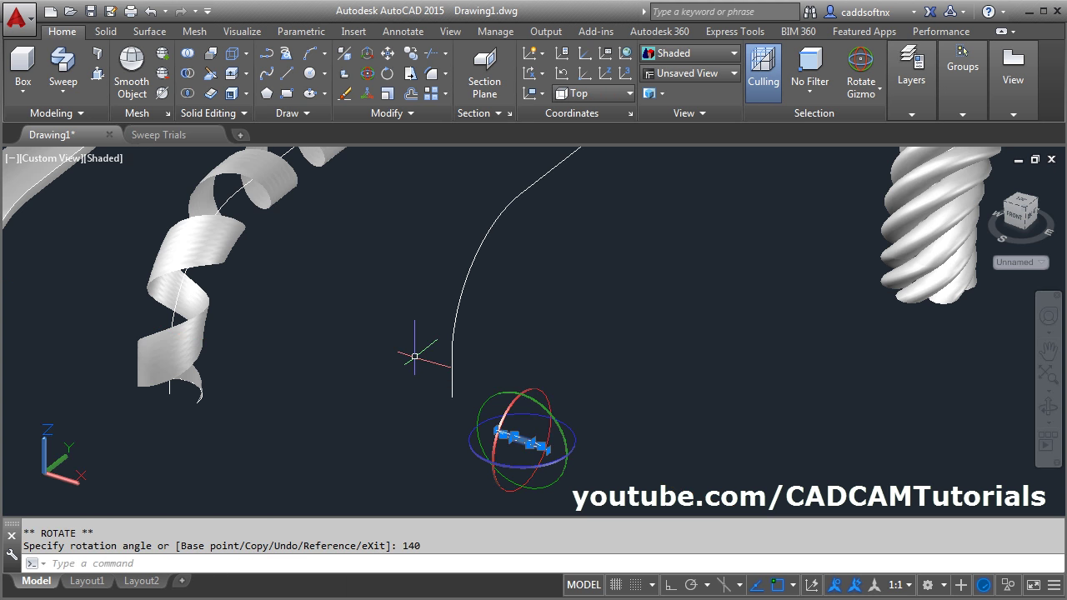
pyautogui.press('Escape')
pyautogui.press('Escape')
pyautogui.scroll(4, 521, 436)
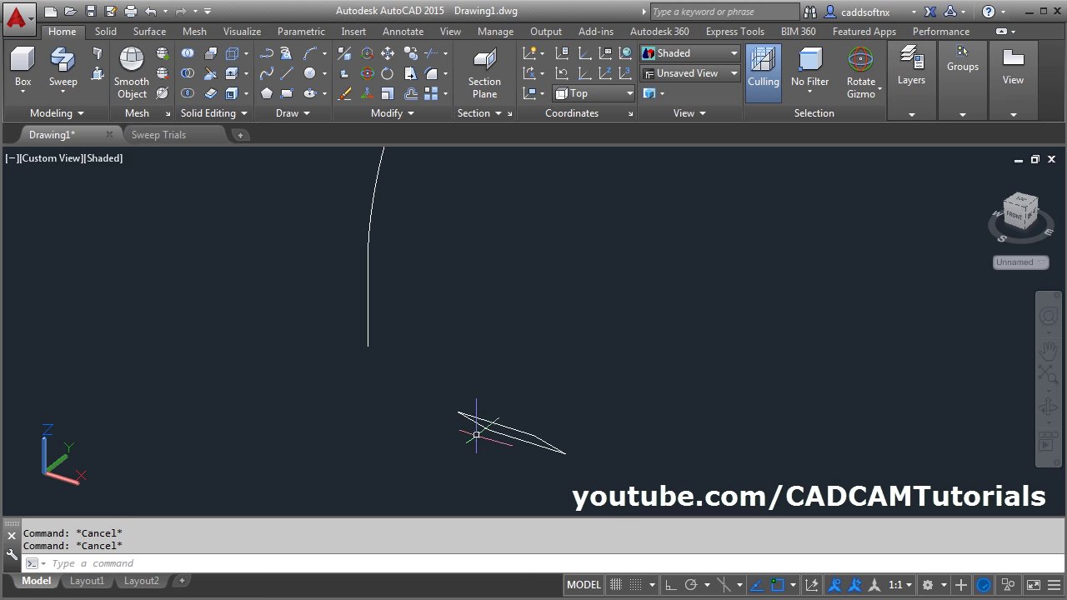
# Step: Copy the bent path and its rectangle profile to the right
pyautogui.scroll(-5, 521, 436)
pyautogui.write('Co')
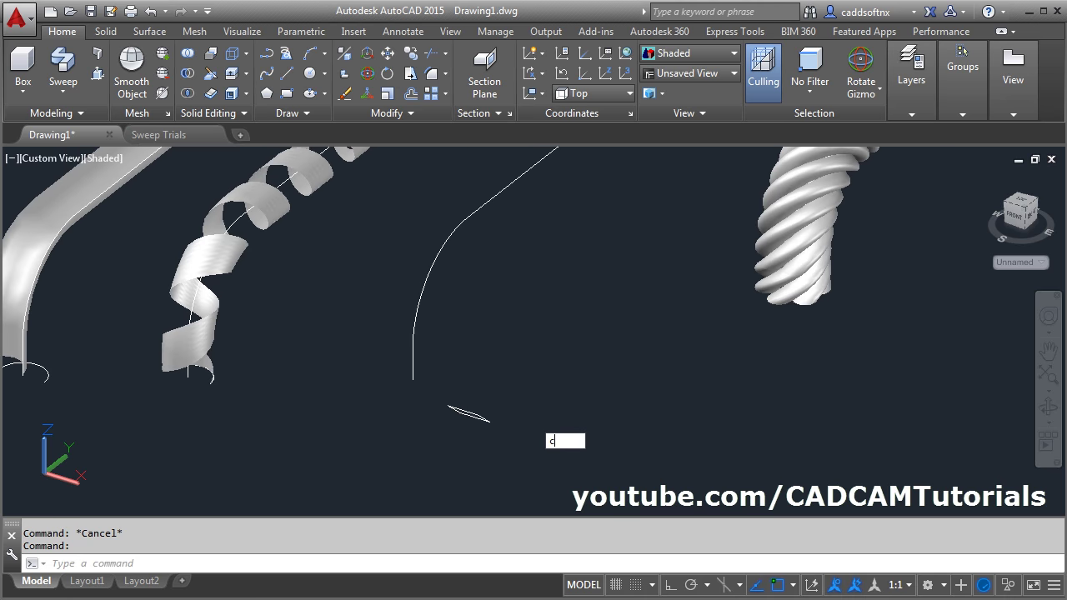
pyautogui.press('Return')
pyautogui.click(477, 427)
pyautogui.click(381, 306)
pyautogui.press('Return')
pyautogui.click(546, 350)
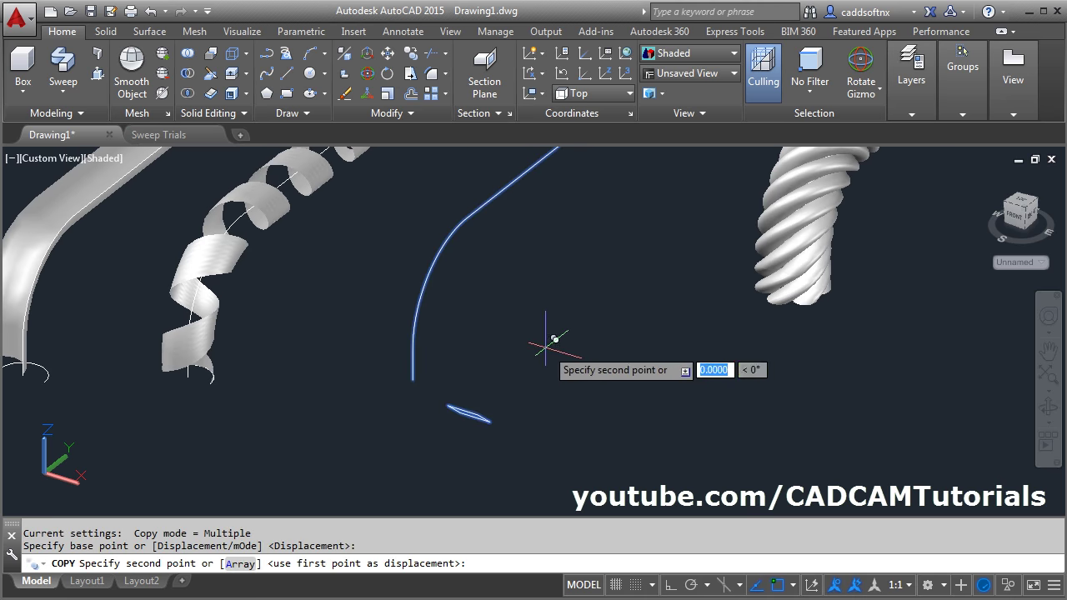
pyautogui.click(679, 367)
pyautogui.press('Escape')
pyautogui.press('Escape')
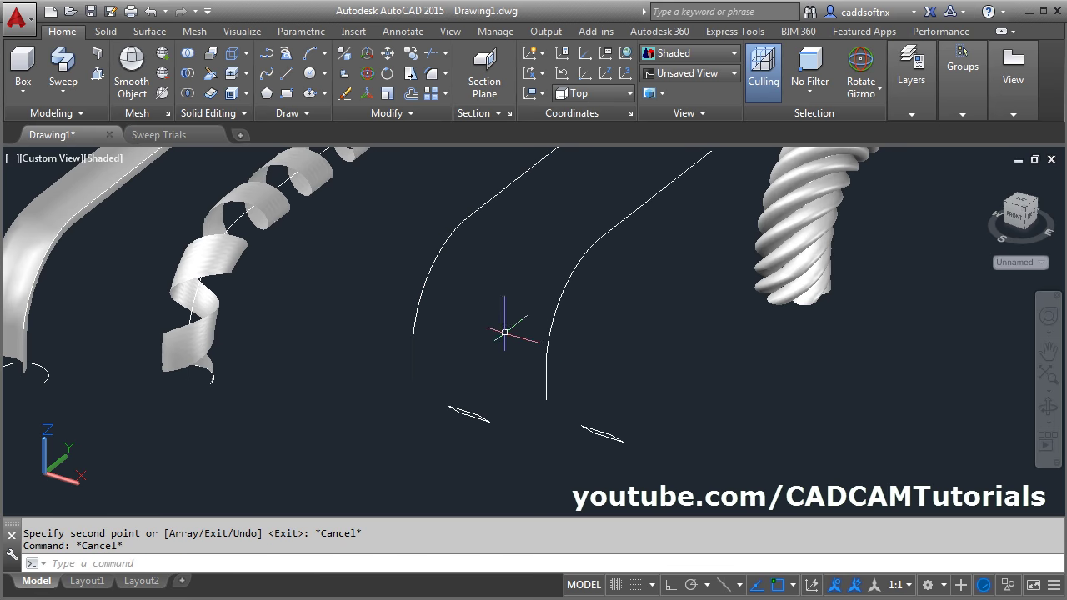
pyautogui.scroll(2, 423, 283)
pyautogui.moveTo(676, 334); pyautogui.dragTo(595, 291, button='middle')
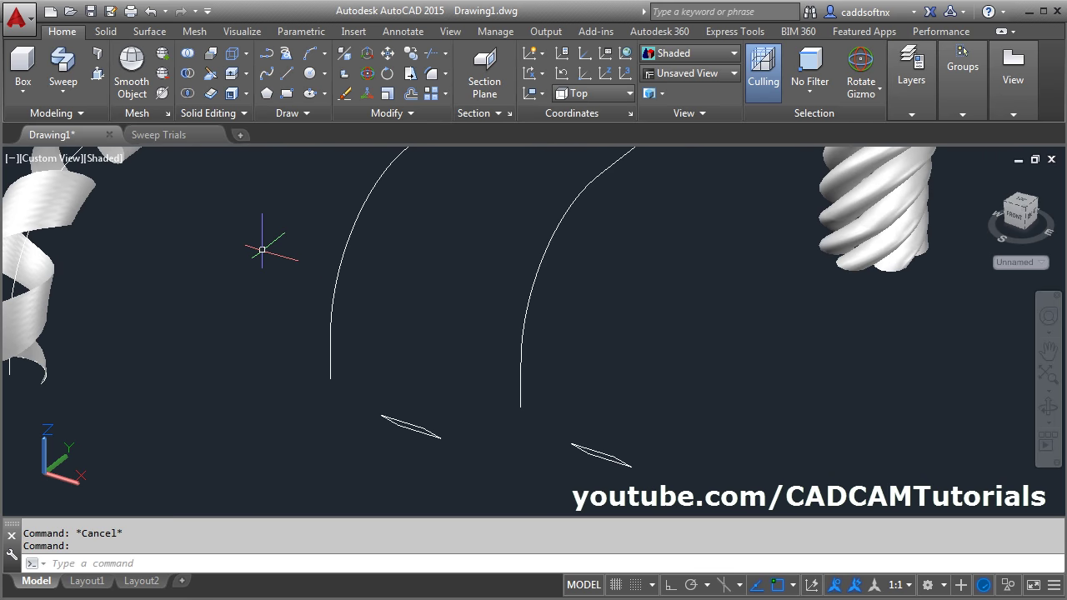
# Step: Sweep the left rectangle along its bent path with alignment set to No
pyautogui.click(63, 67)
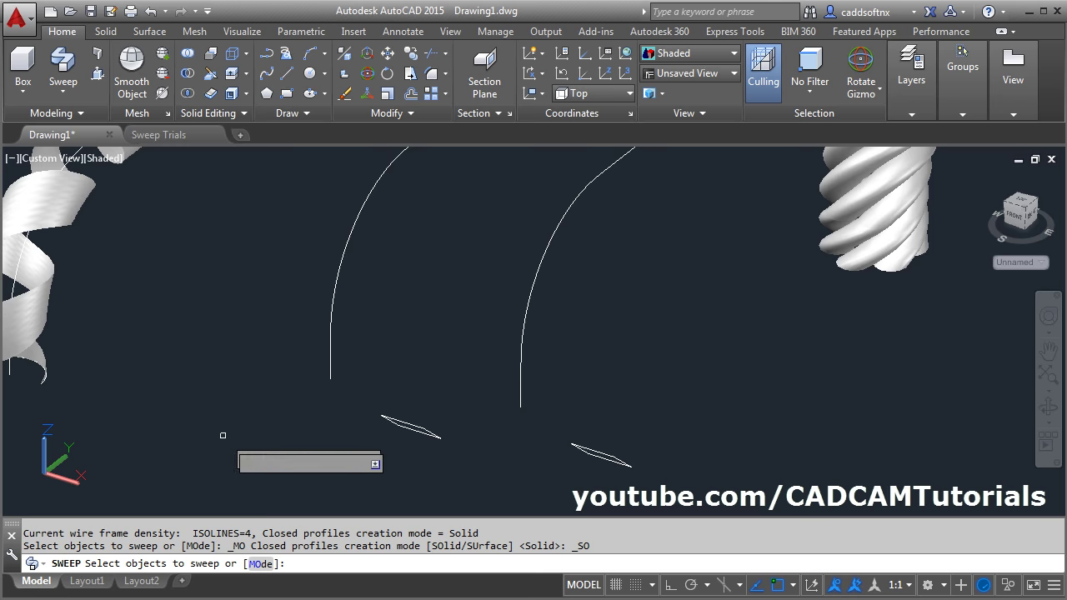
pyautogui.click(410, 426)
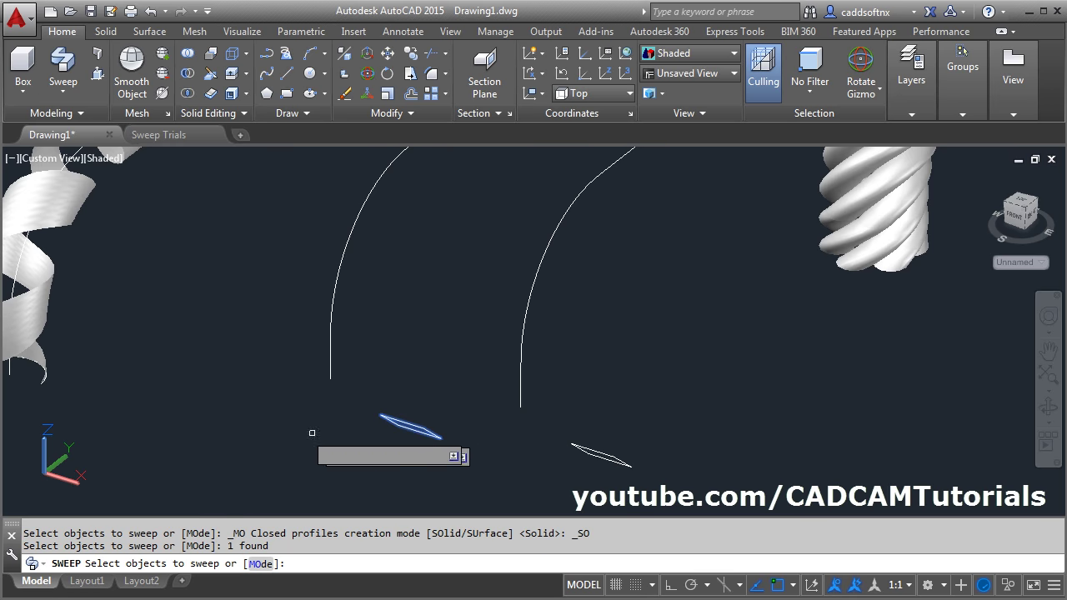
pyautogui.press('Return')
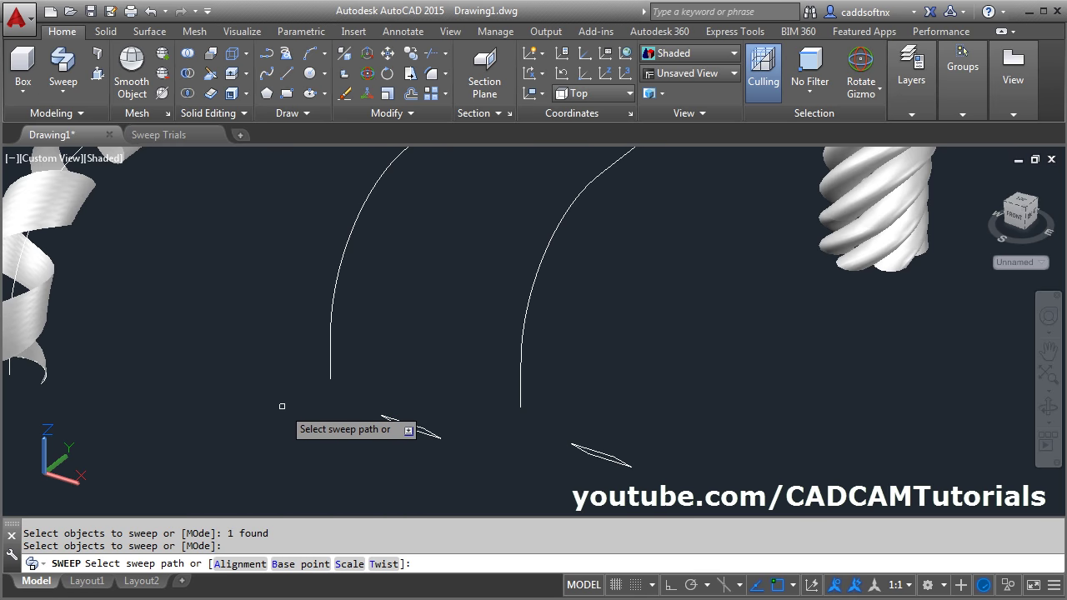
pyautogui.click(238, 564)
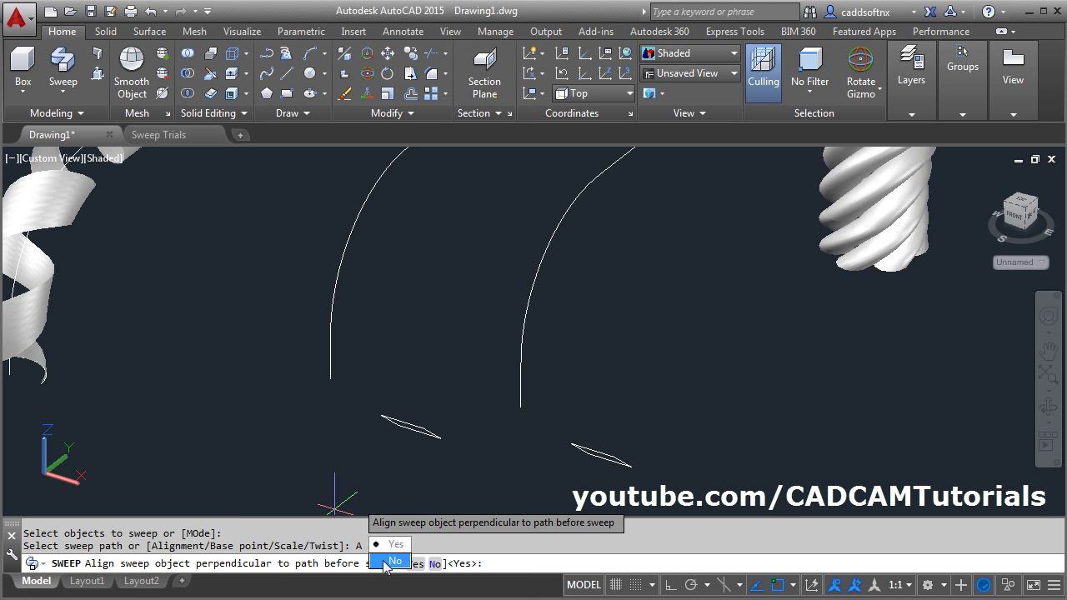
pyautogui.click(395, 562)
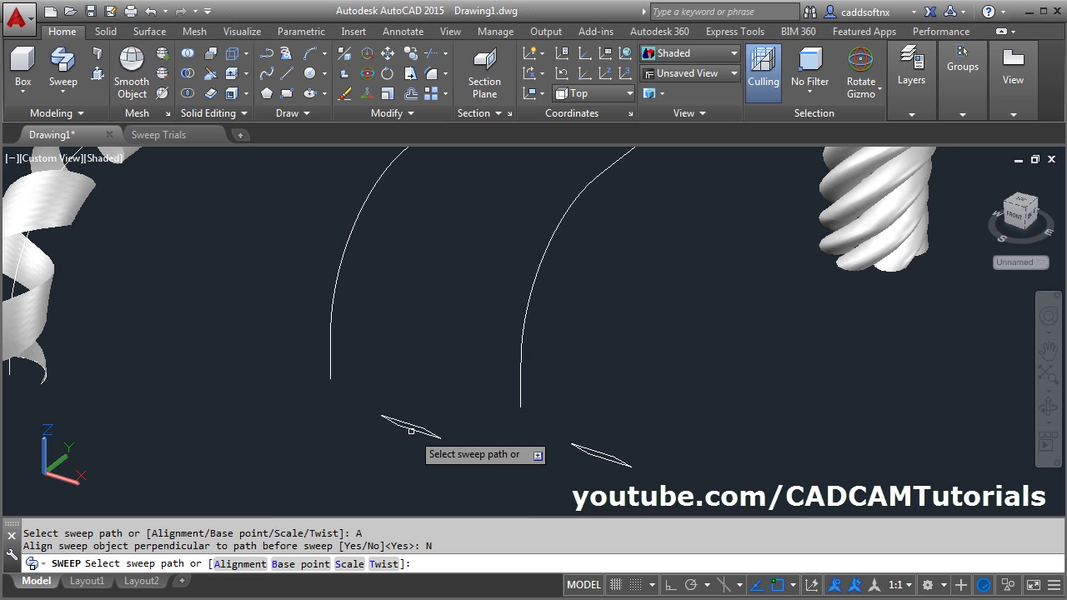
pyautogui.click(330, 324)
pyautogui.scroll(-4, 380, 394)
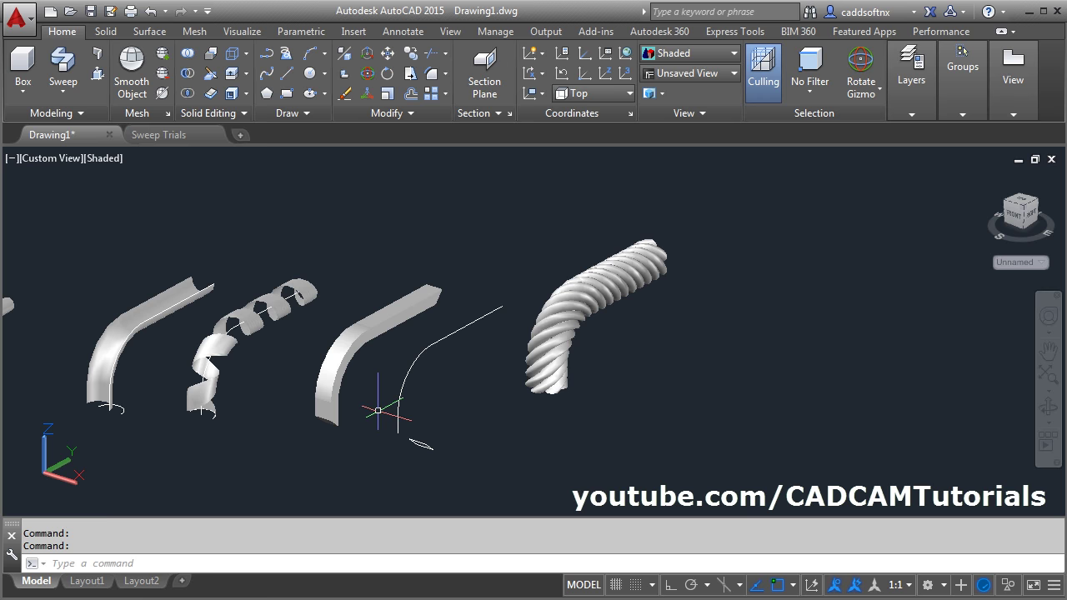
# Step: Sweep the second rectangle along the second curve with alignment set to Yes
pyautogui.scroll(2, 378, 410)
pyautogui.keyDown('shift'); pyautogui.moveTo(376, 385); pyautogui.dragTo(356, 367, button='middle'); pyautogui.keyUp('shift')
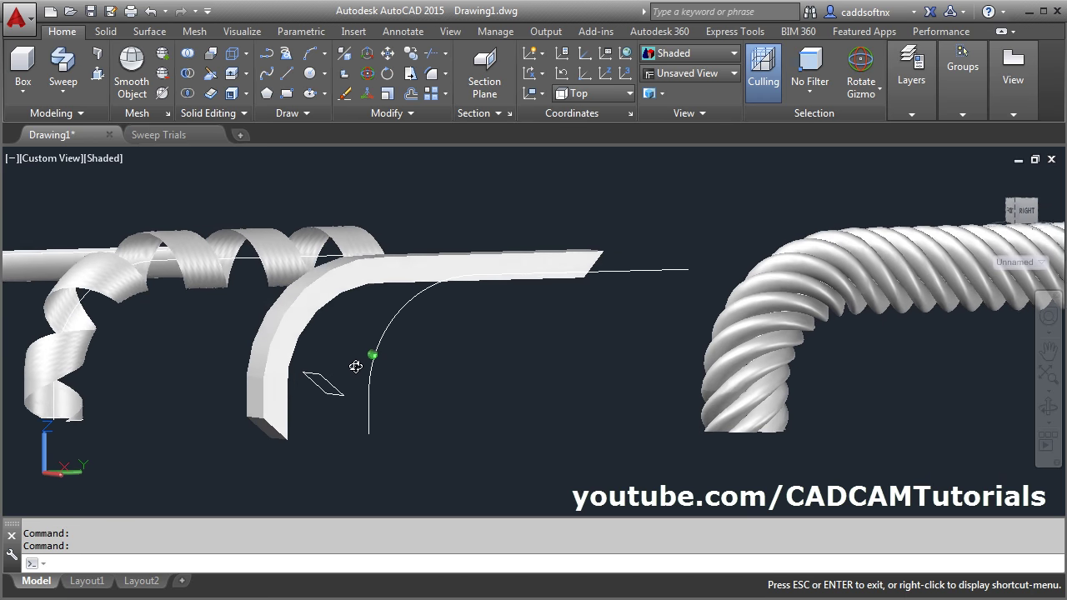
pyautogui.scroll(5, 284, 386)
pyautogui.scroll(-3, 248, 455)
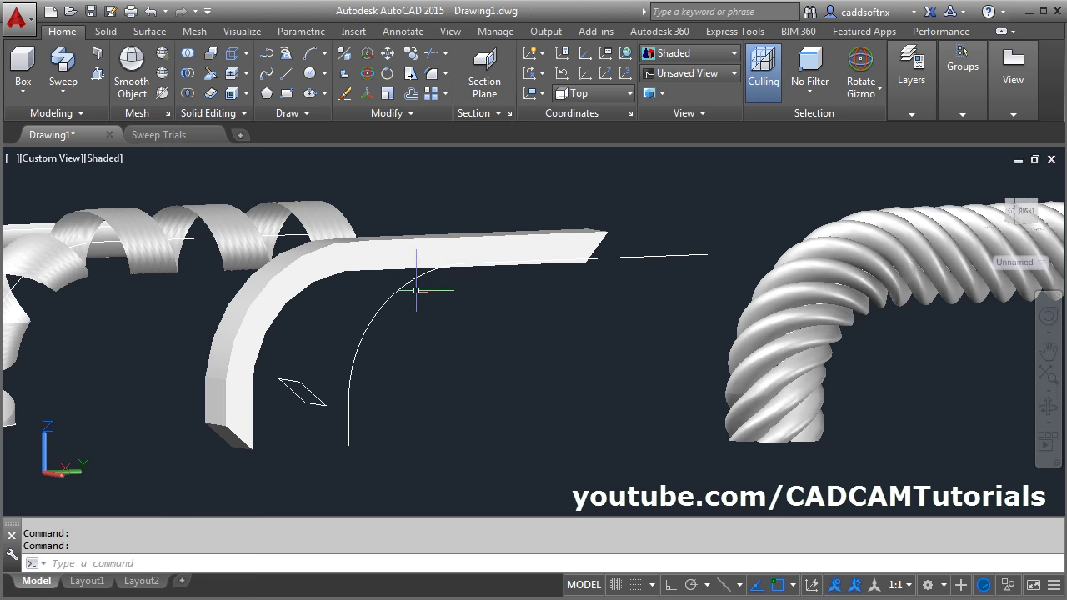
pyautogui.keyDown('shift'); pyautogui.moveTo(421, 290); pyautogui.dragTo(472, 323, button='middle'); pyautogui.keyUp('shift')
pyautogui.moveTo(502, 381); pyautogui.dragTo(511, 406, button='middle')
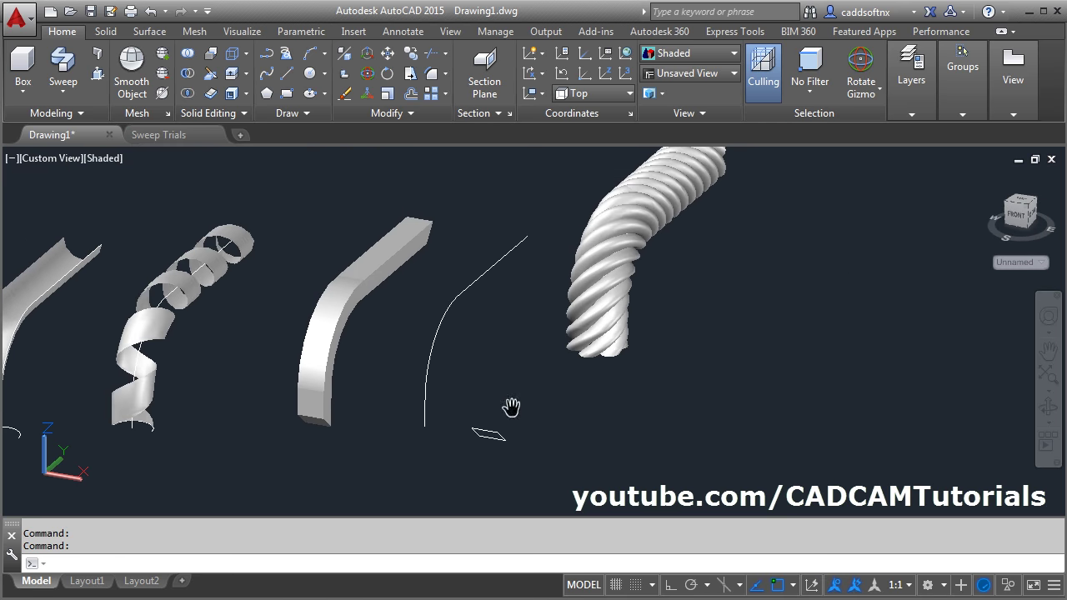
pyautogui.click(49, 91)
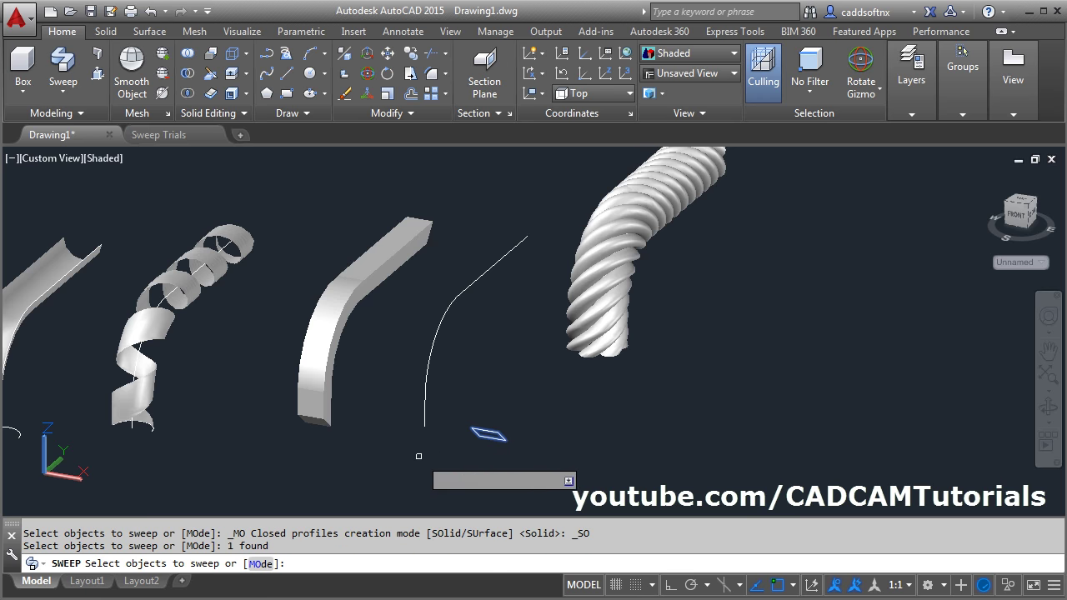
pyautogui.click(241, 565)
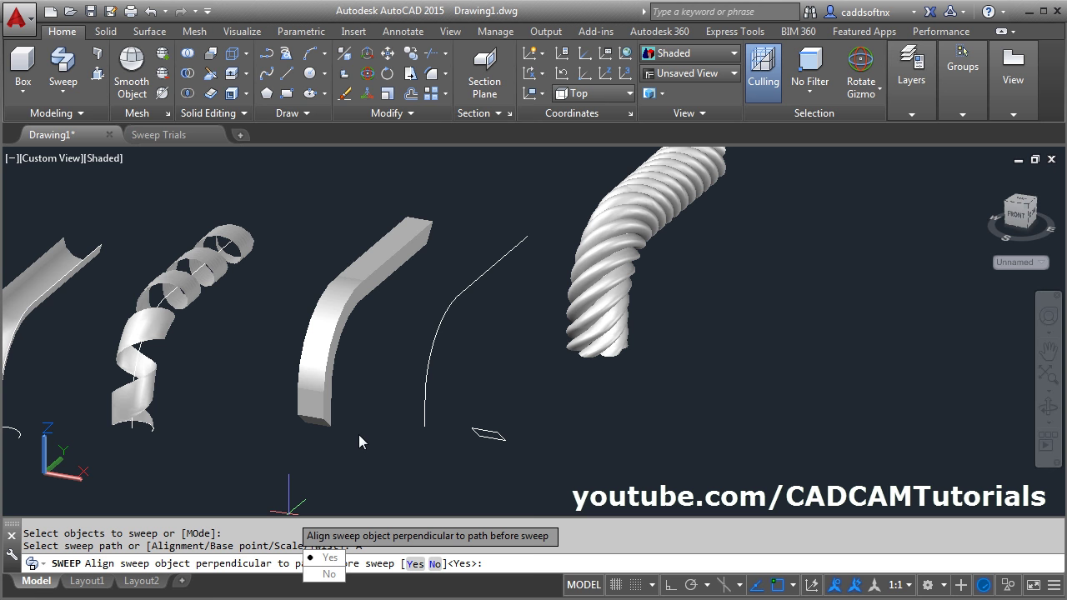
pyautogui.write('Y')
pyautogui.press('Return')
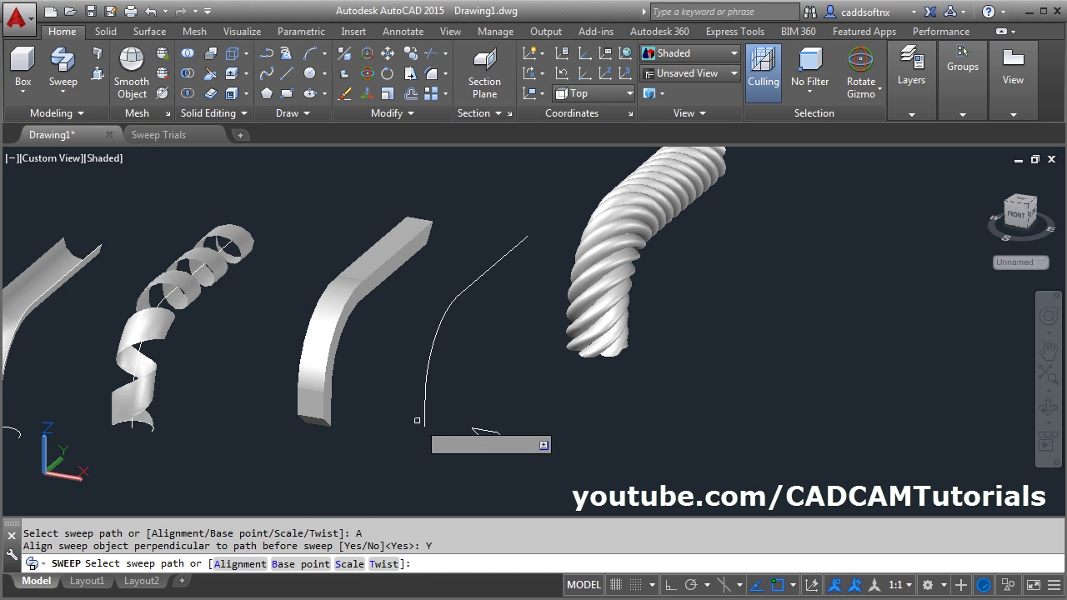
pyautogui.click(426, 403)
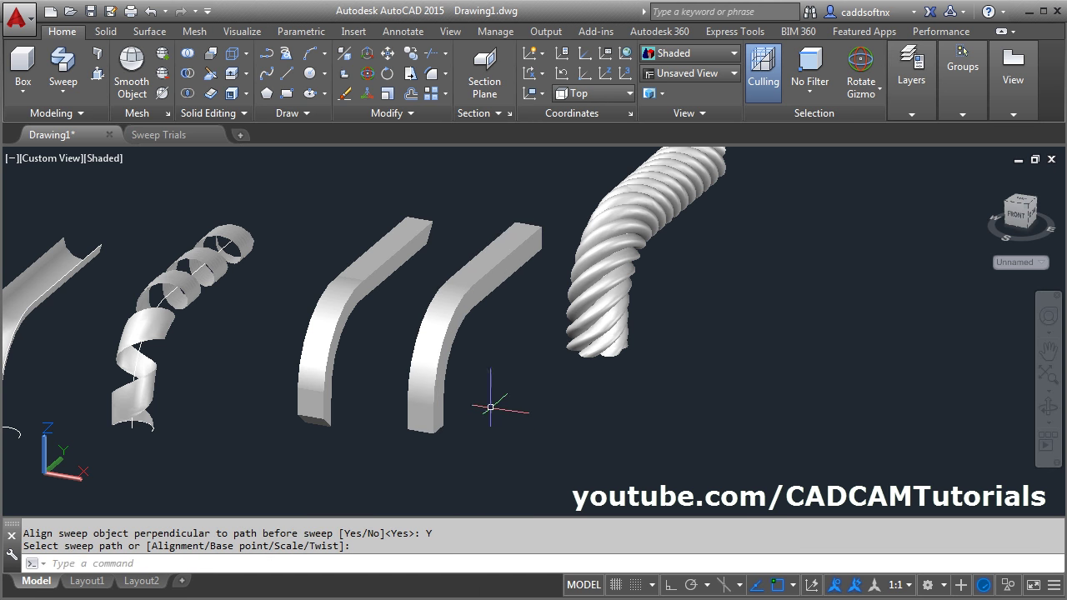
pyautogui.keyDown('shift'); pyautogui.moveTo(488, 381); pyautogui.dragTo(352, 410, button='middle'); pyautogui.keyUp('shift')
pyautogui.scroll(2, 313, 381)
# Step: Copy the left bent bar to a new position
pyautogui.write('o')
pyautogui.press('Return')
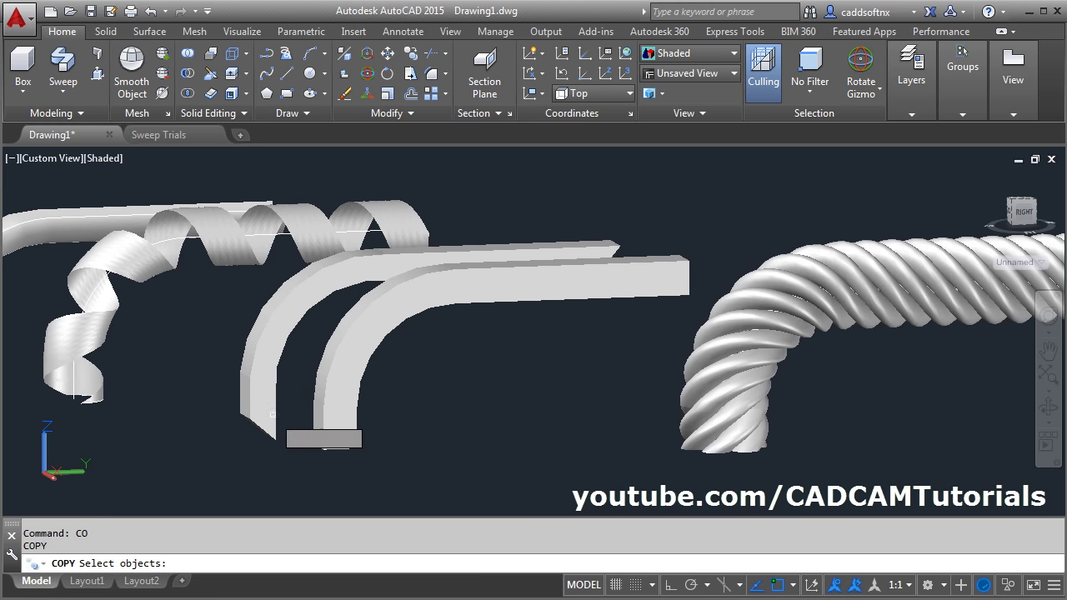
pyautogui.click(265, 417)
pyautogui.press('Return')
pyautogui.click(264, 434)
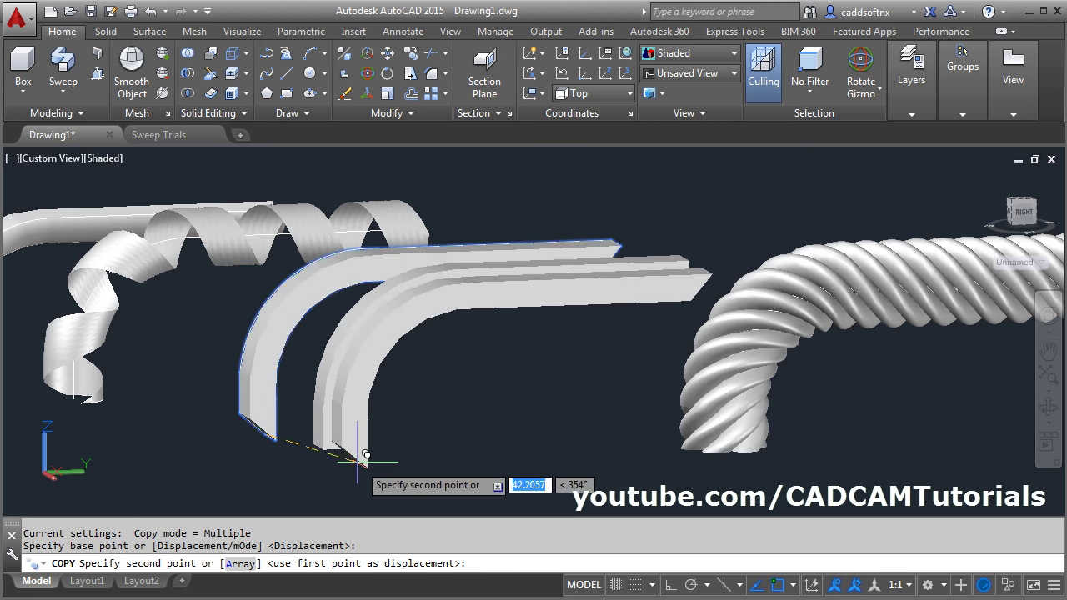
pyautogui.click(361, 450)
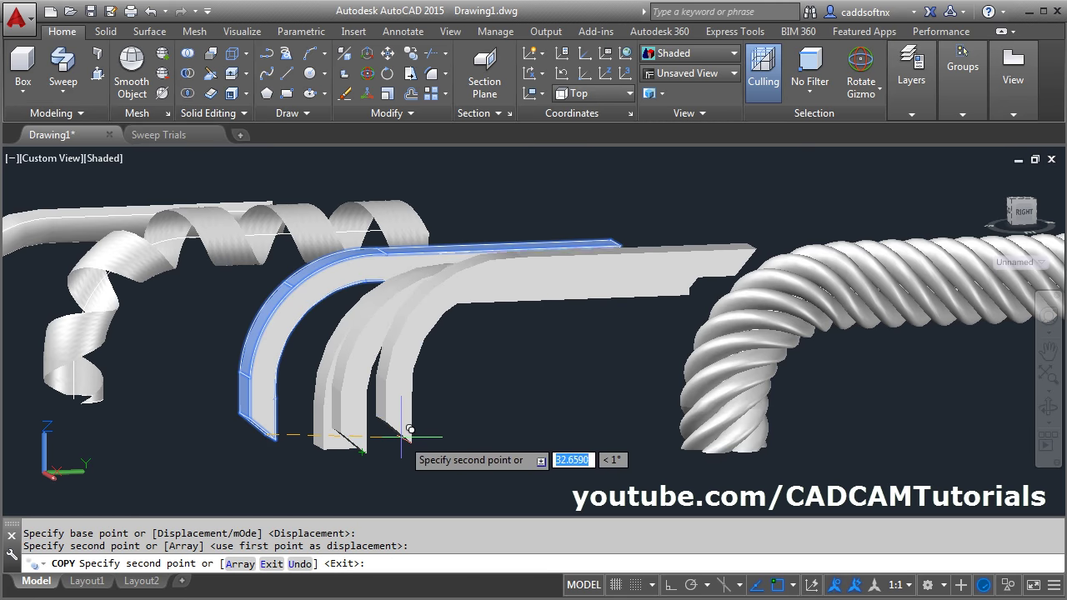
pyautogui.press('Escape')
pyautogui.press('Escape')
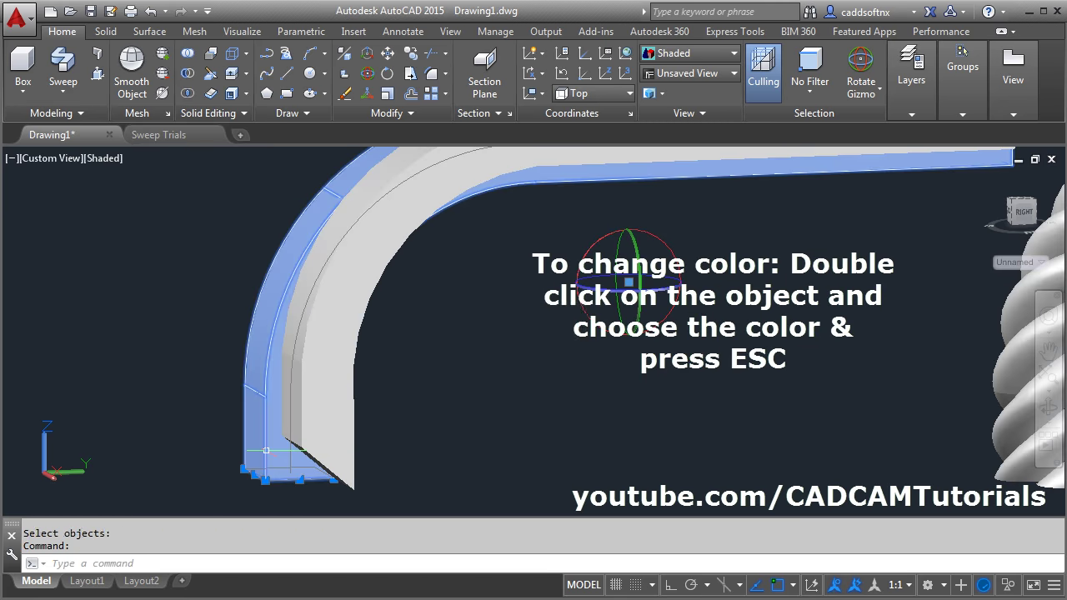
# Step: Colour one bent bar Red and its neighbour Yellow, then zoom to fit all solids
pyautogui.doubleClick(463, 373)
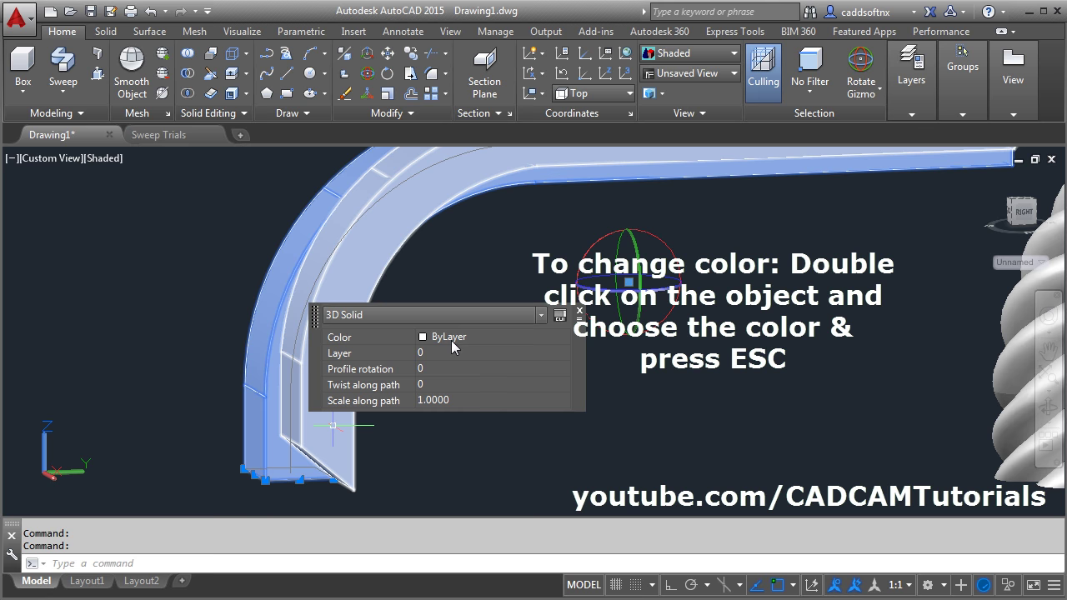
pyautogui.click(451, 340)
pyautogui.click(456, 382)
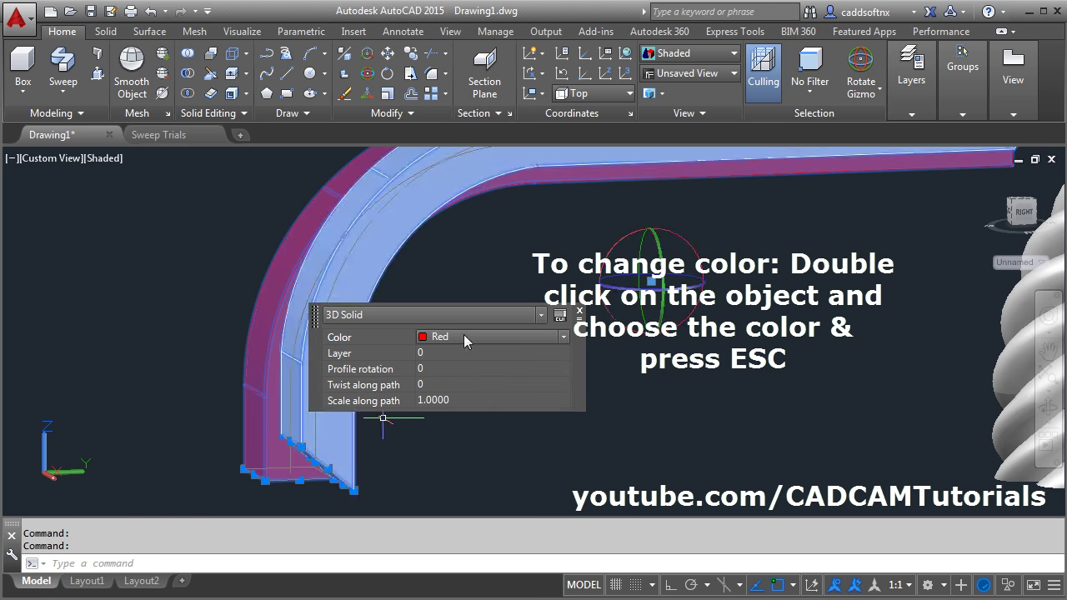
pyautogui.press('Escape')
pyautogui.click(317, 398)
pyautogui.doubleClick(332, 389)
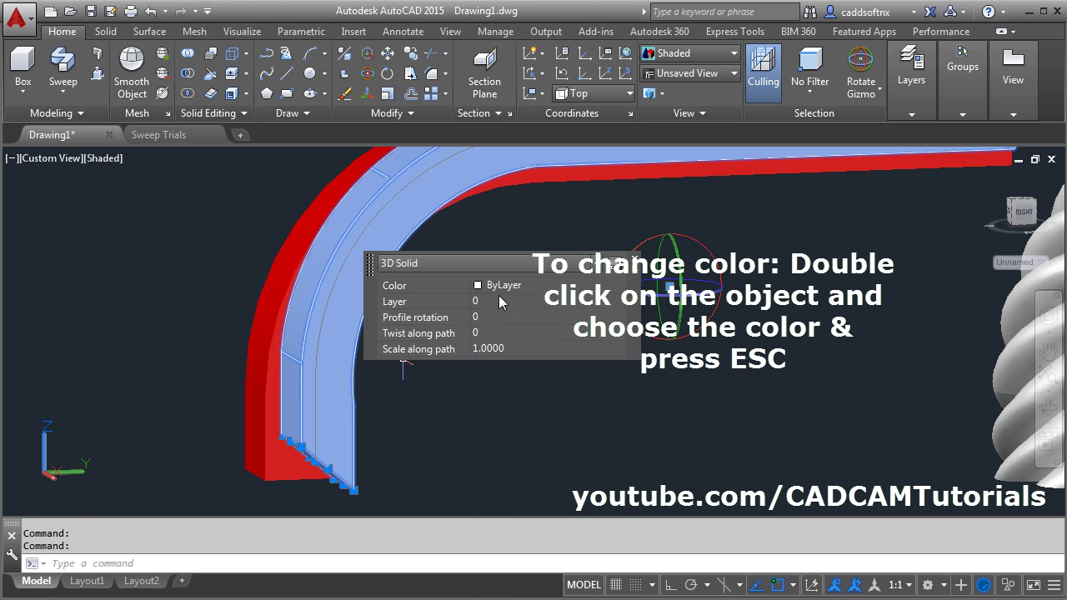
pyautogui.click(497, 290)
pyautogui.click(509, 345)
pyautogui.press('Escape')
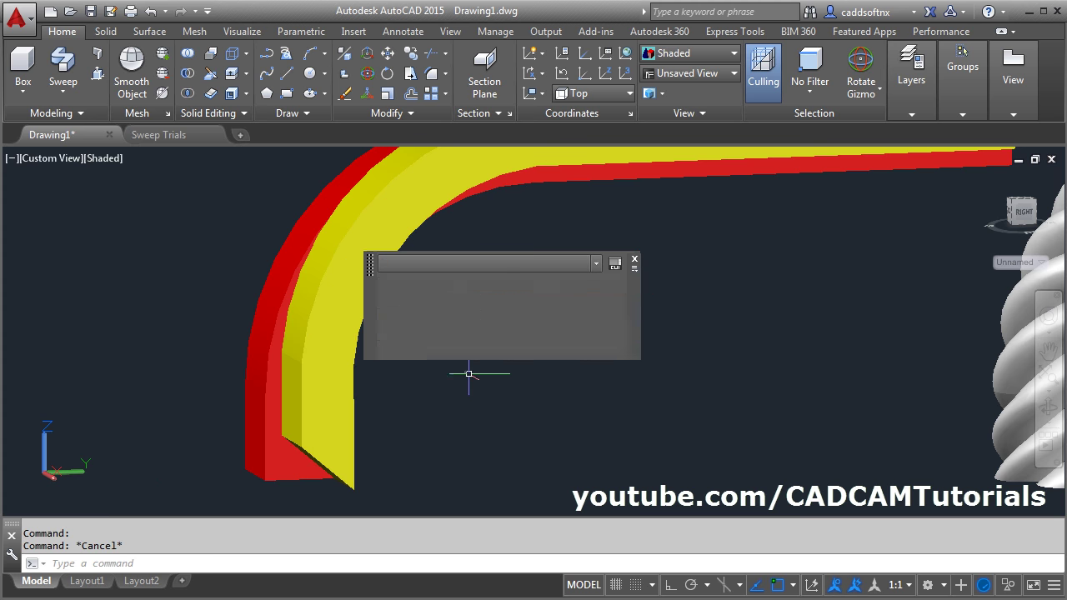
pyautogui.scroll(-2, 345, 360)
pyautogui.keyDown('shift'); pyautogui.moveTo(345, 360); pyautogui.dragTo(575, 317, button='middle'); pyautogui.keyUp('shift')
pyautogui.middleClick(615, 349)
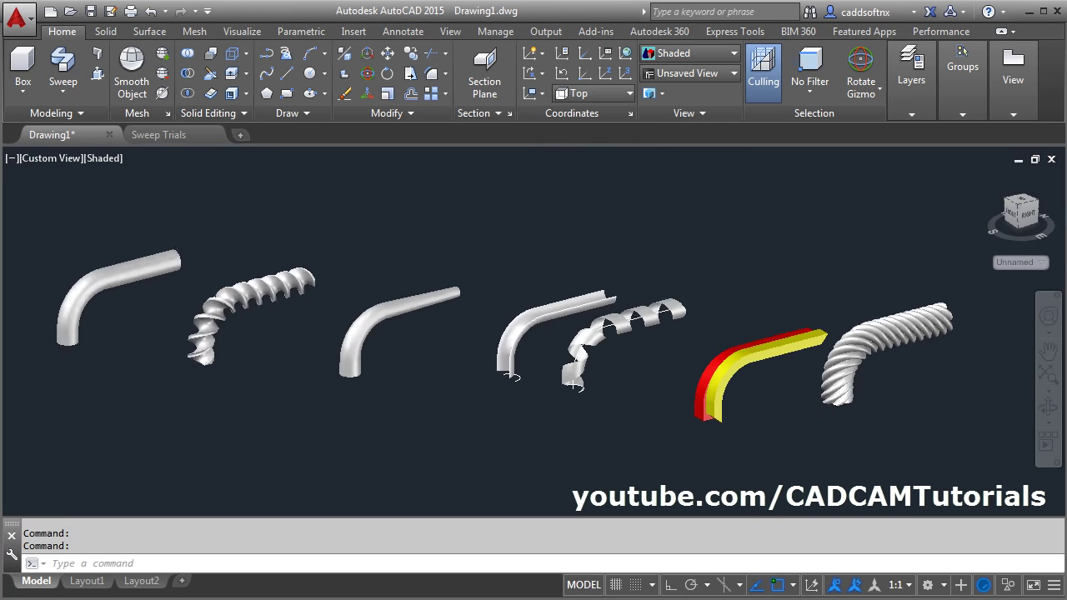